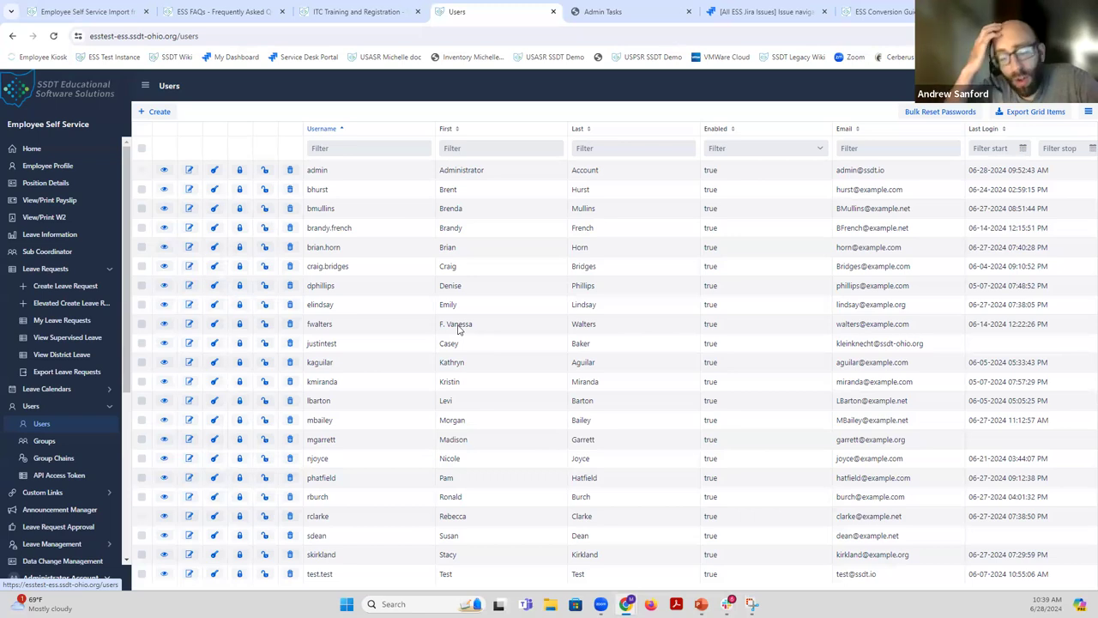
Start a blank new user from the Users grid and show the available Roles list.
click(153, 116)
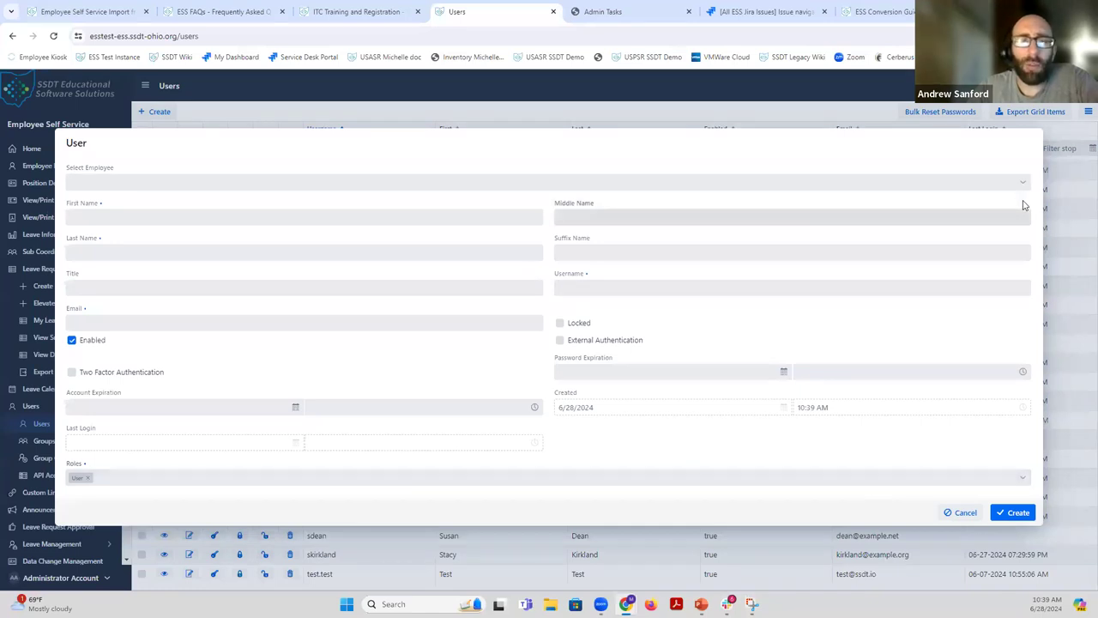
click(1027, 480)
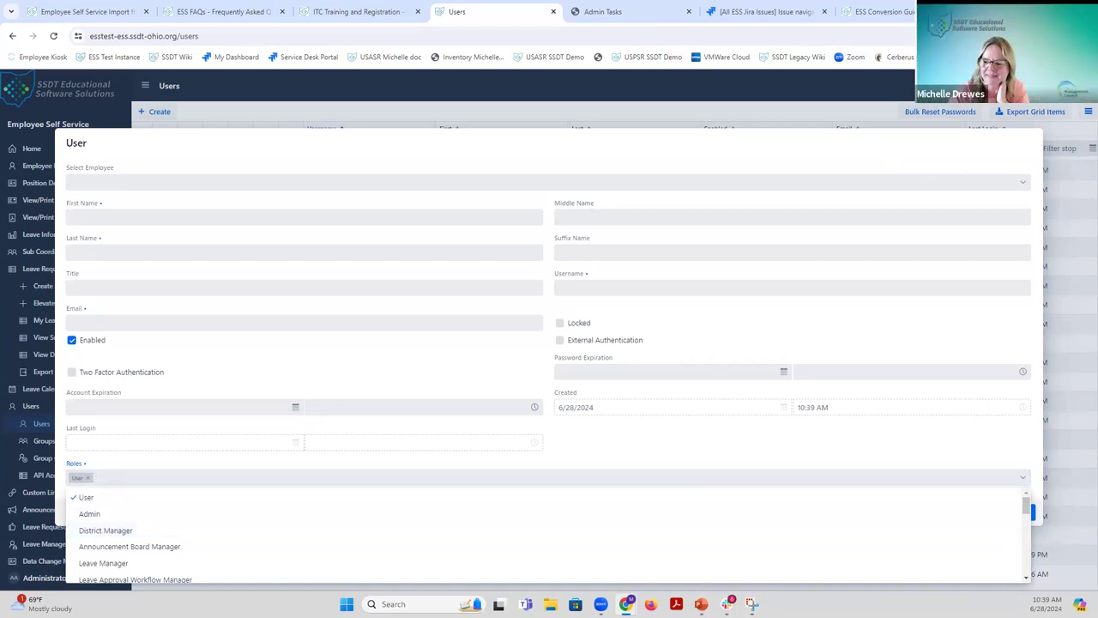
scroll(910, 520, down, 3)
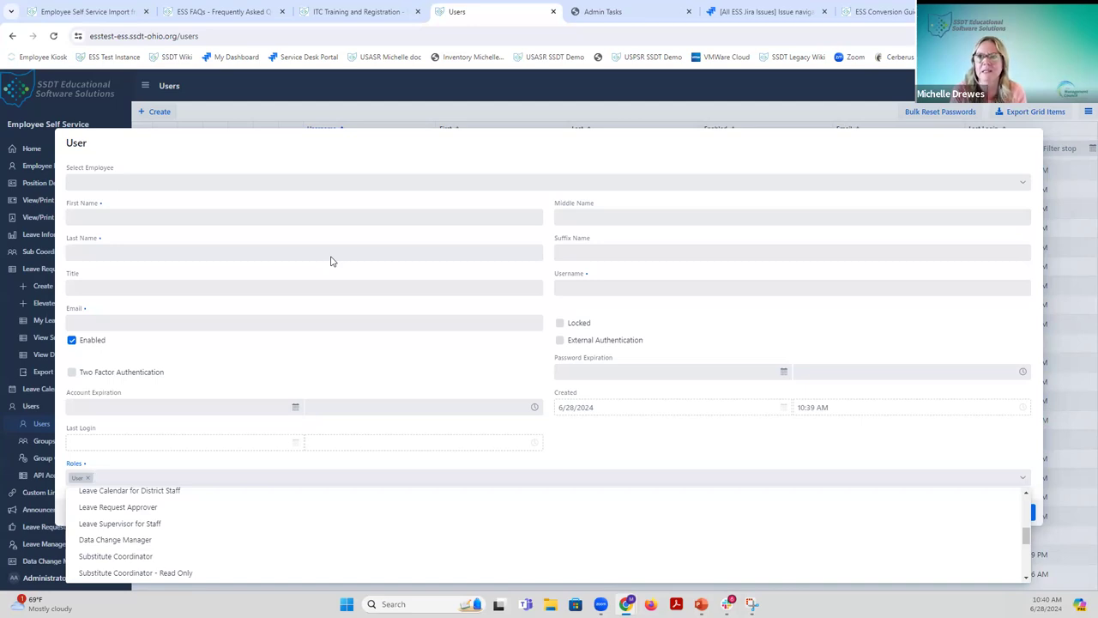
scroll(172, 500, down, 3)
scroll(170, 527, up, 4)
scroll(170, 528, up, 3)
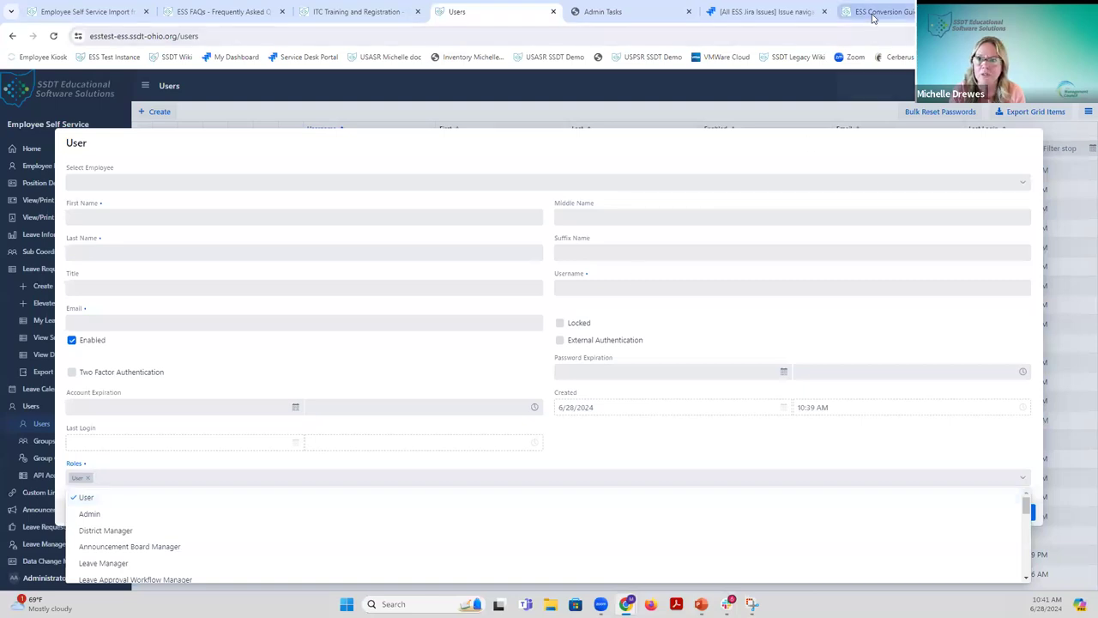
mouse_move(873, 17)
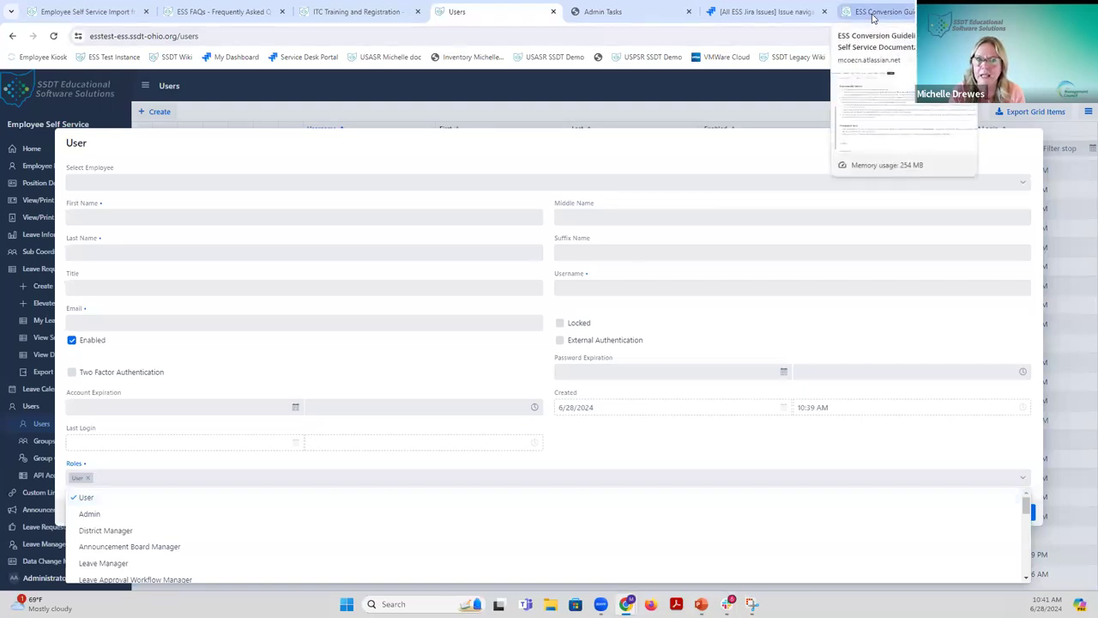
Switch to the ESS FAQs wiki tab and open the Users documentation page.
click(209, 17)
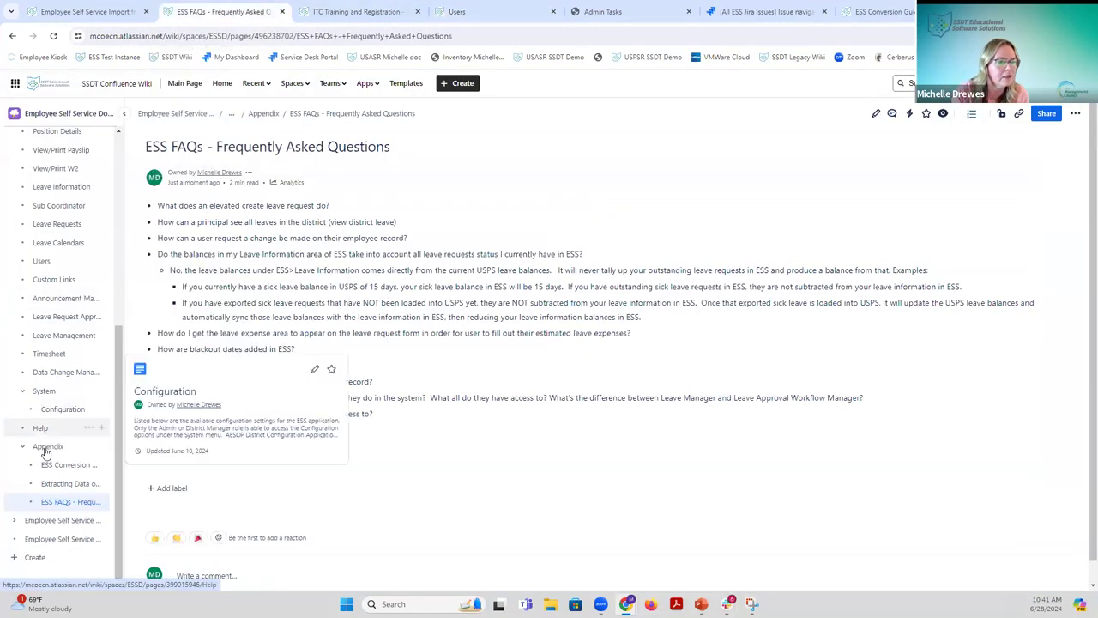
mouse_move(69, 500)
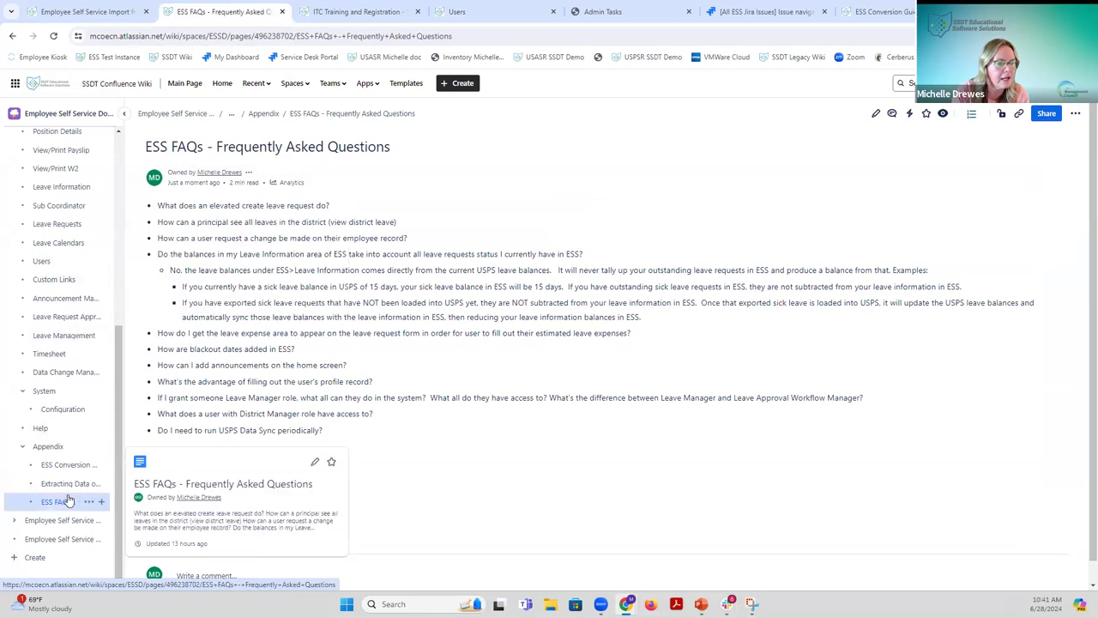
click(43, 262)
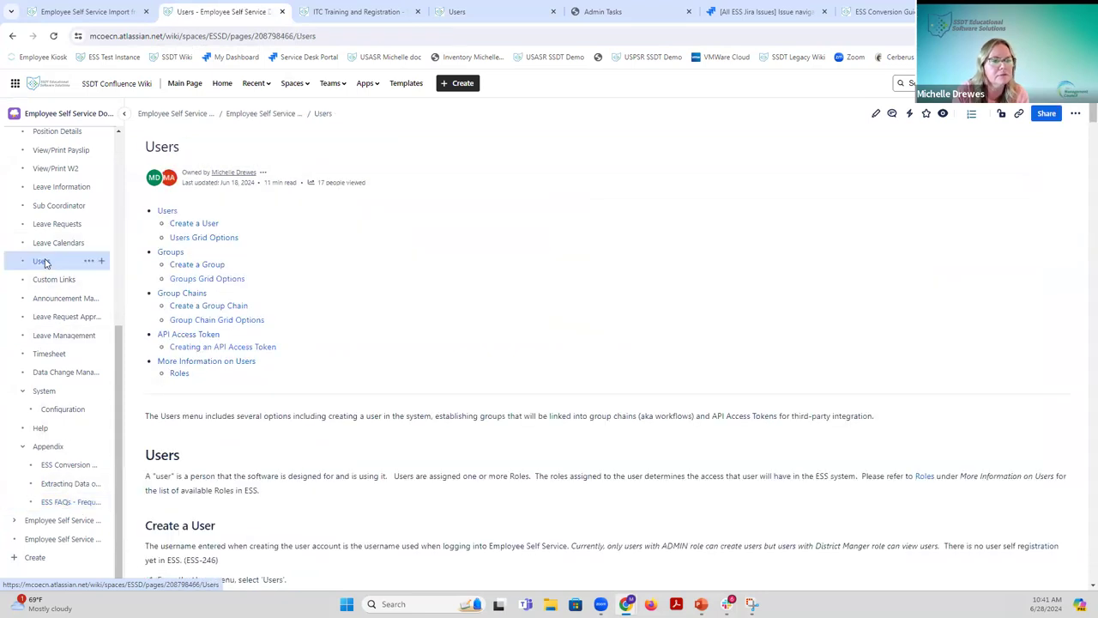
Scroll down to the Create a Group Chain section and collapse the Employee Self Service page tree.
scroll(317, 359, down, 4)
scroll(316, 359, down, 10)
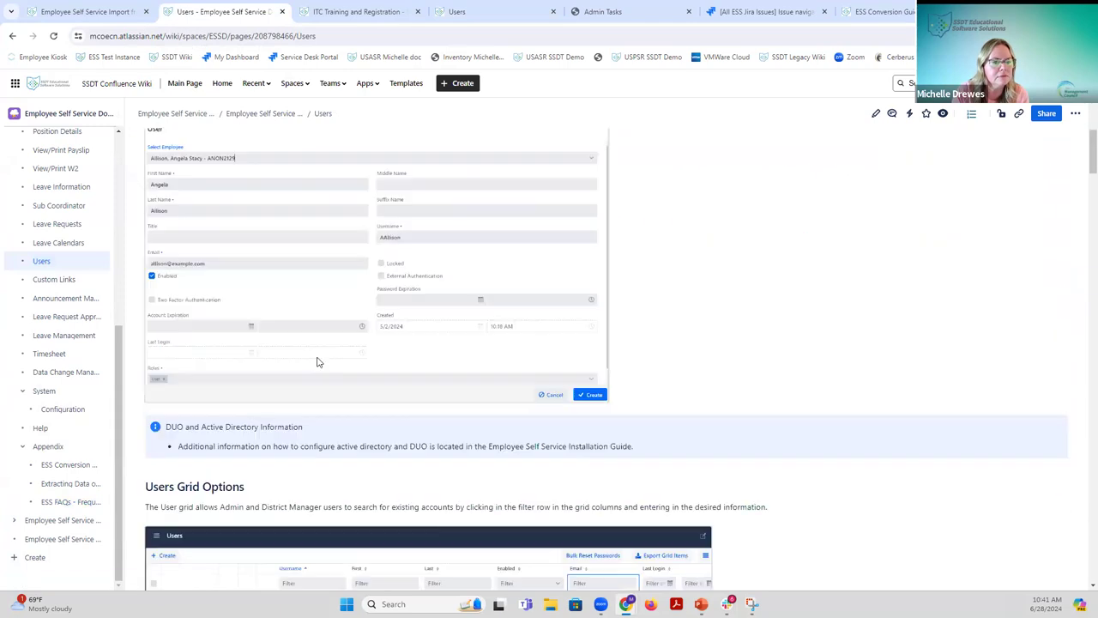
scroll(317, 363, down, 13)
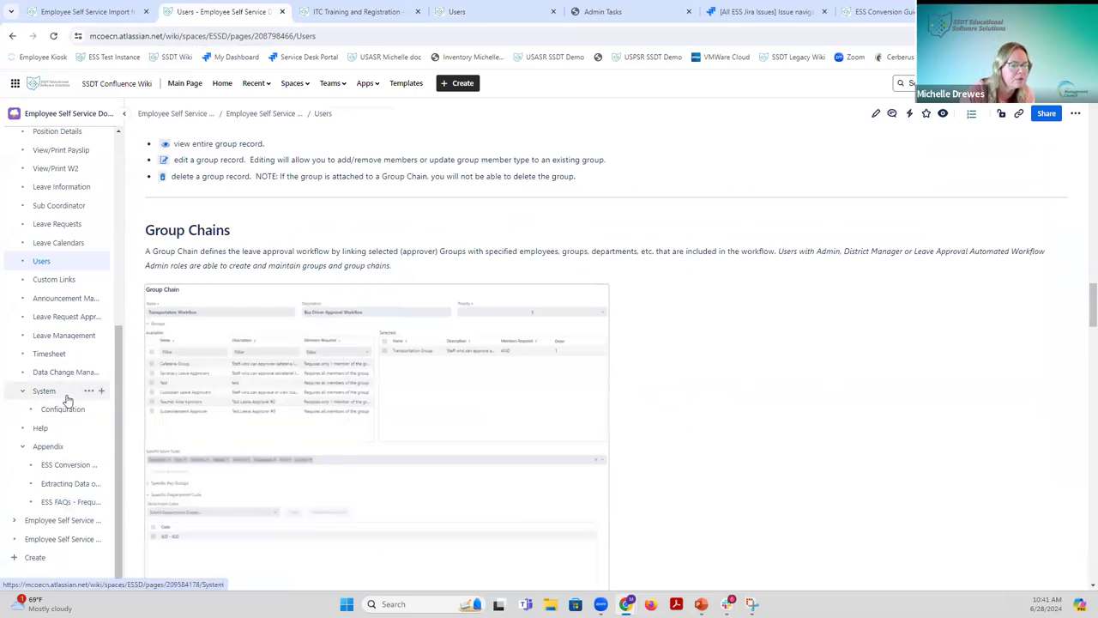
click(23, 392)
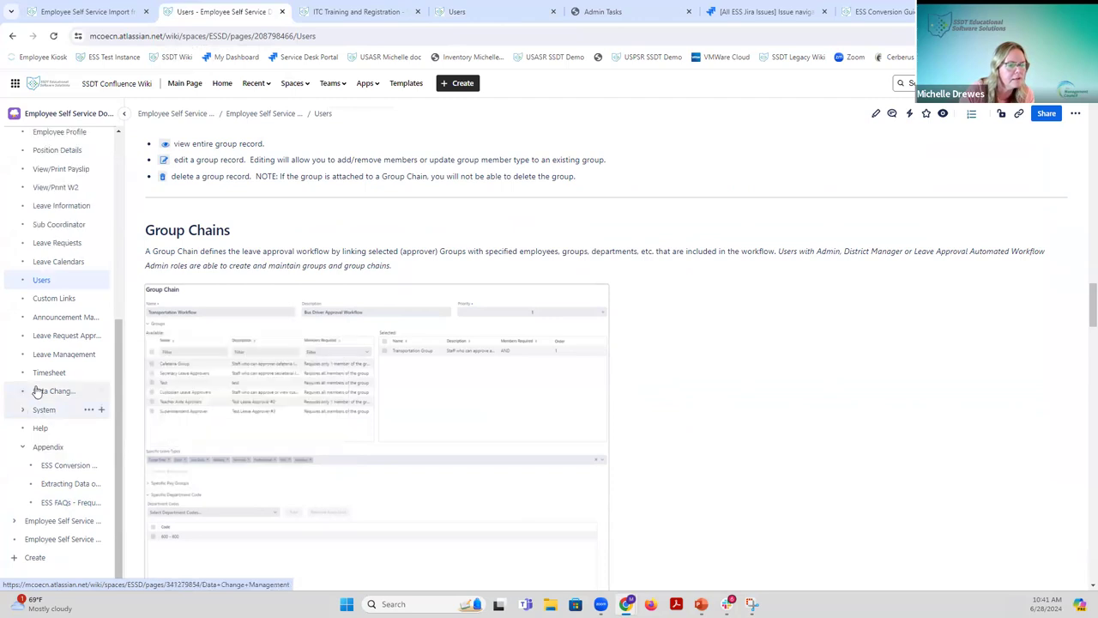
click(24, 412)
scroll(35, 450, down, 2)
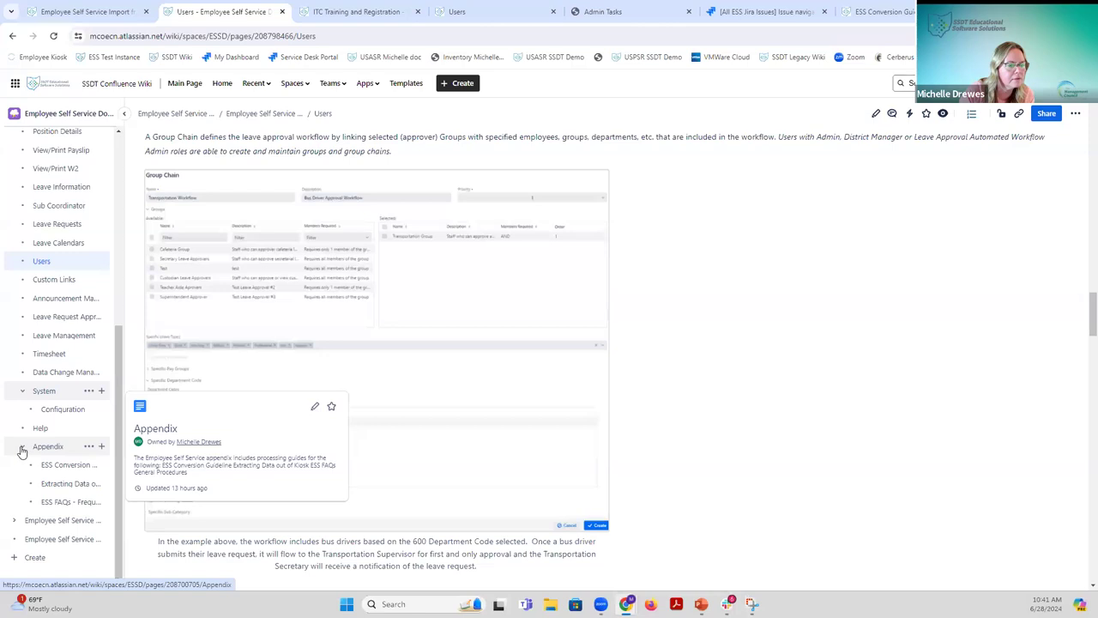
scroll(37, 439, down, 1)
scroll(38, 439, down, 4)
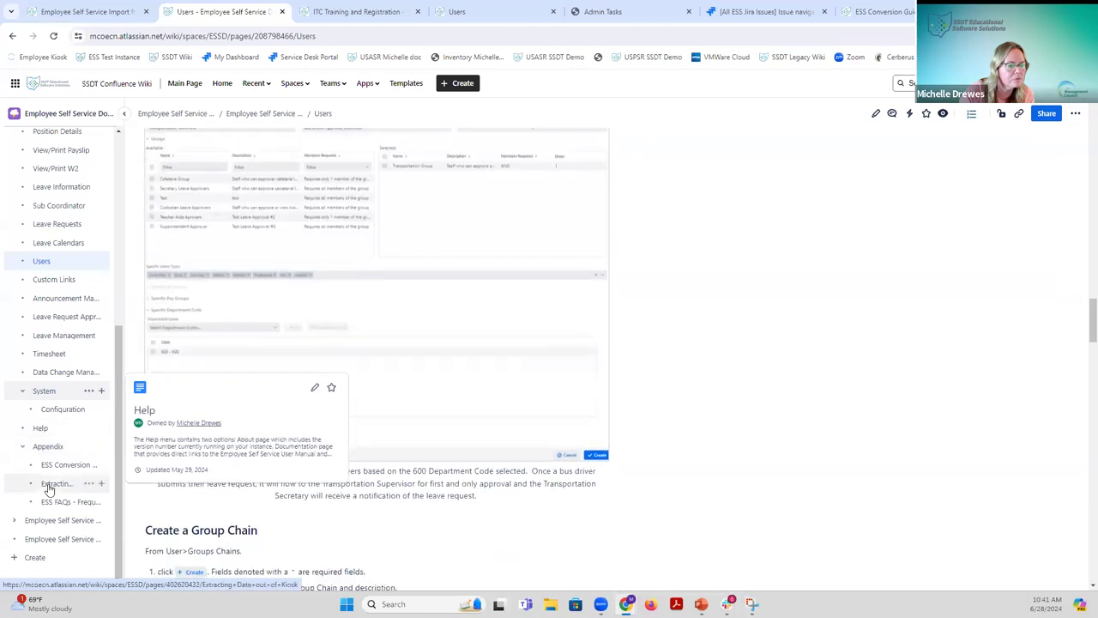
scroll(97, 411, up, 2)
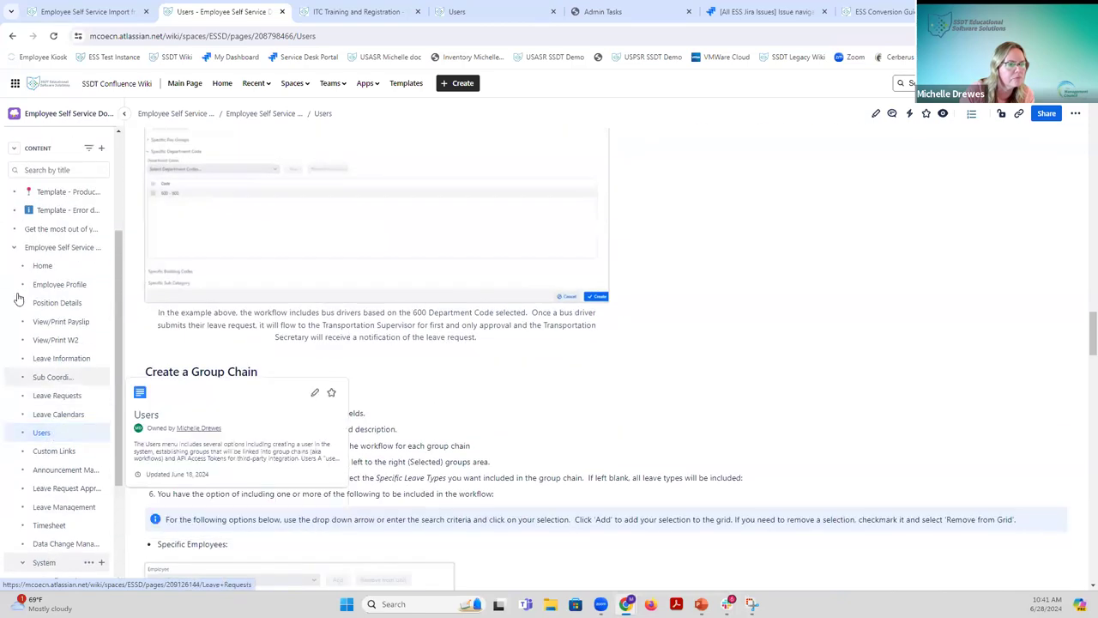
click(14, 248)
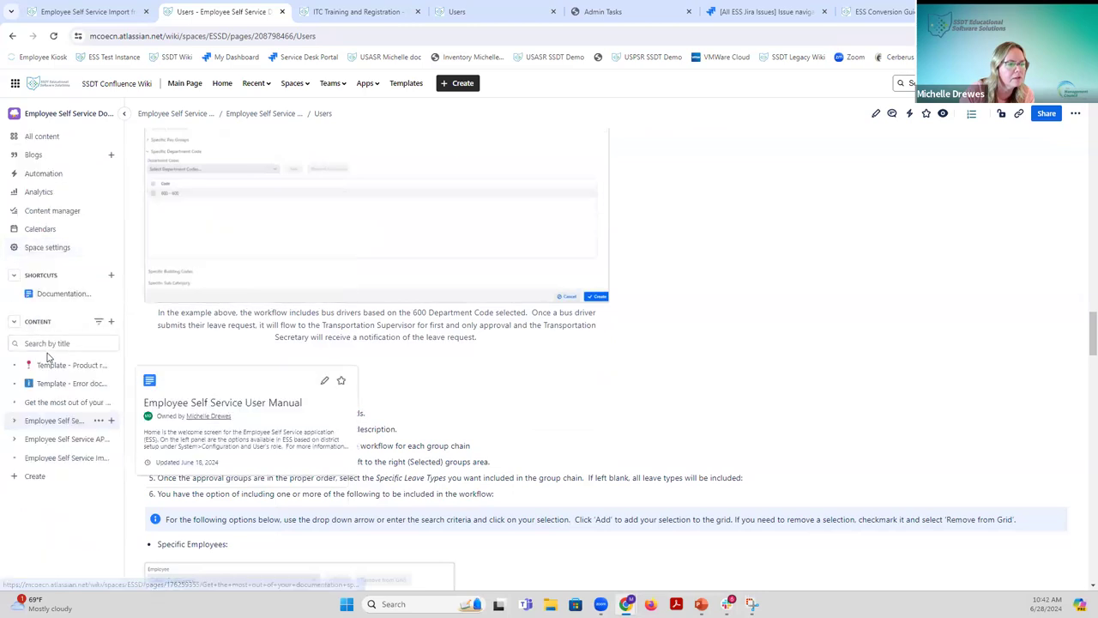
Go from the wiki main page through ESS Documentation and the User Manual to the System page.
click(183, 83)
scroll(154, 320, up, 5)
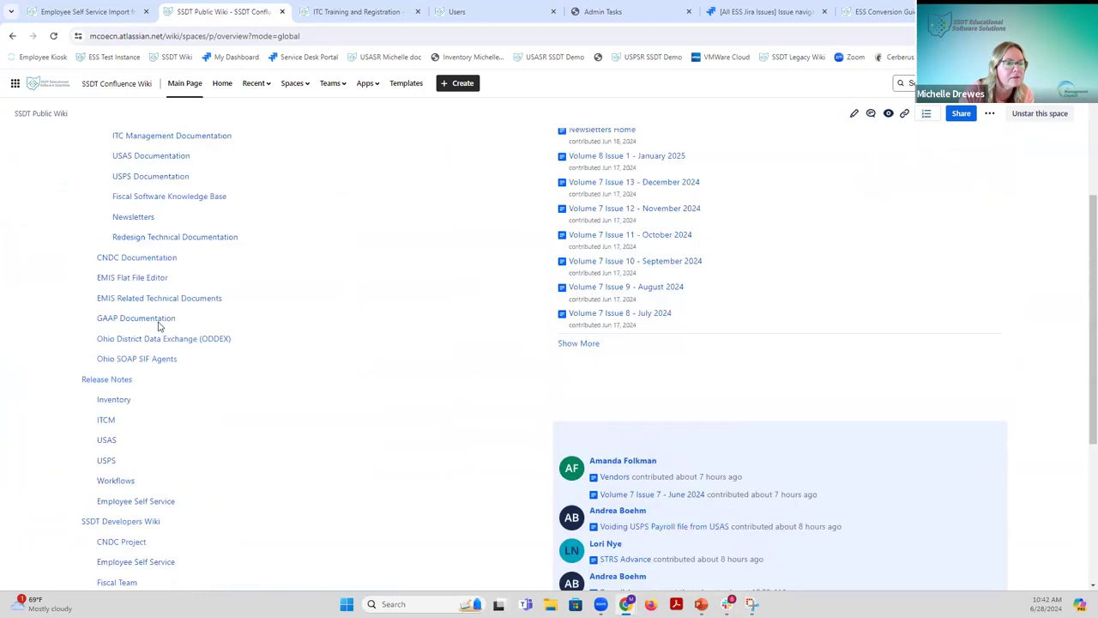
click(159, 267)
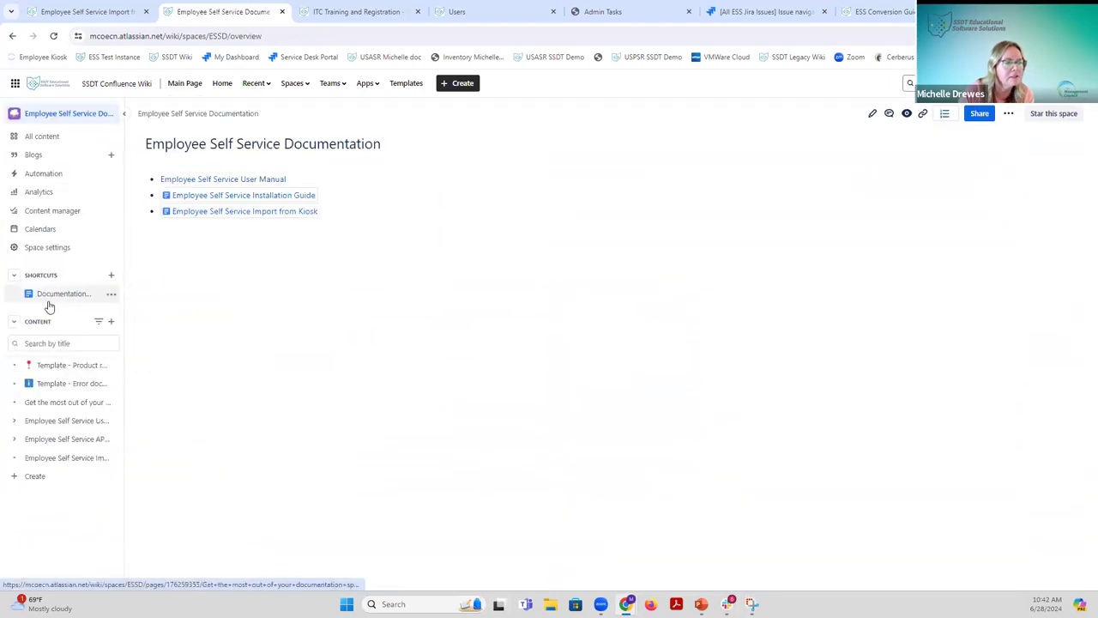
click(187, 181)
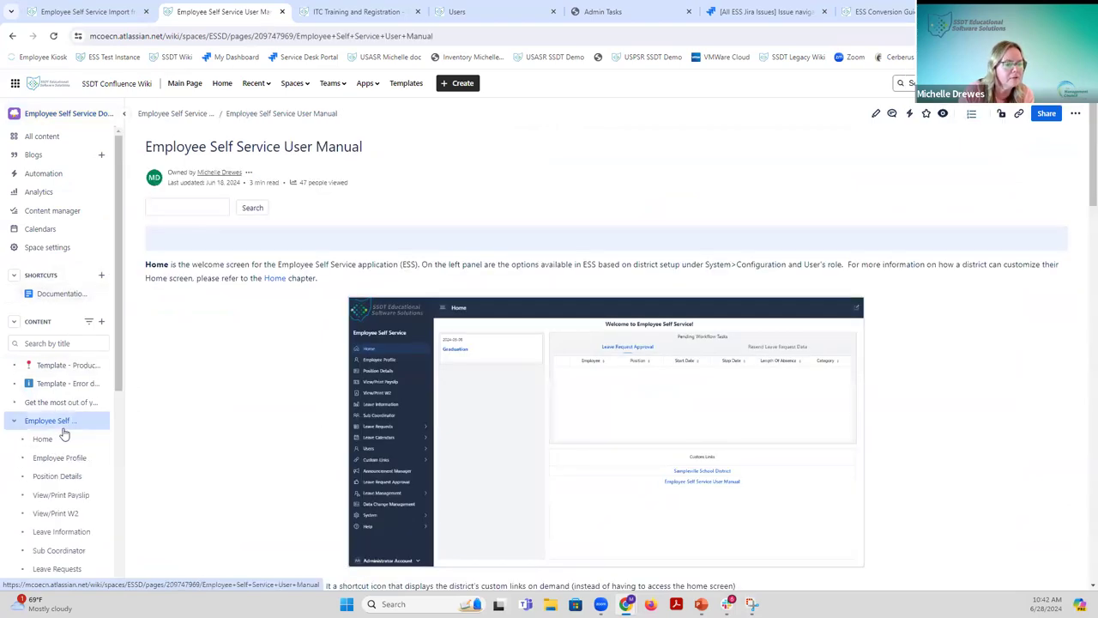
scroll(66, 429, down, 3)
scroll(65, 433, down, 1)
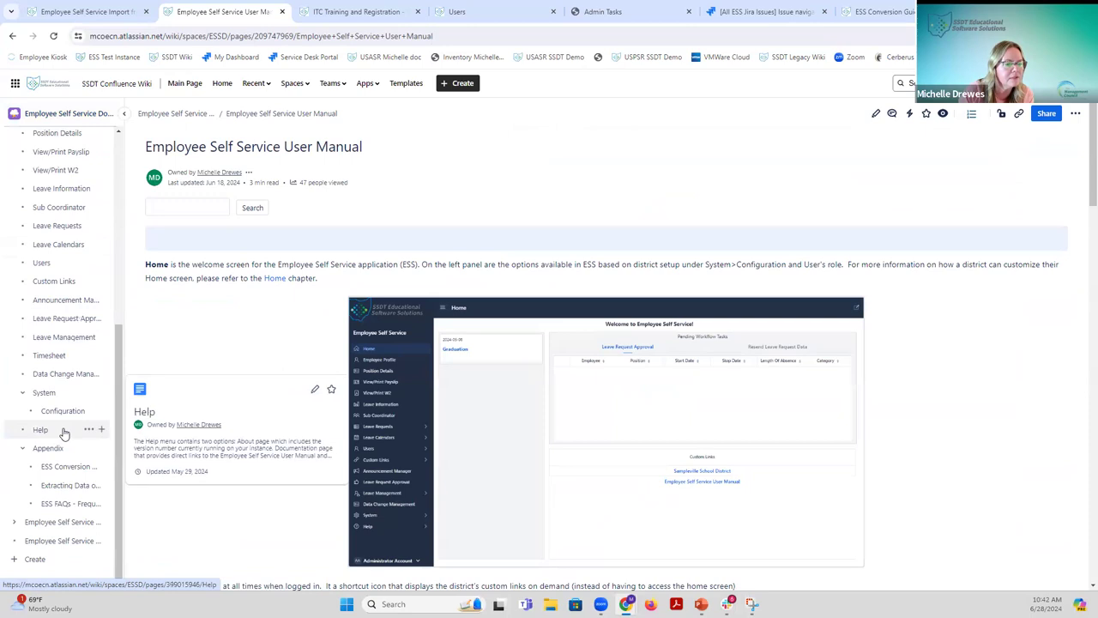
click(44, 392)
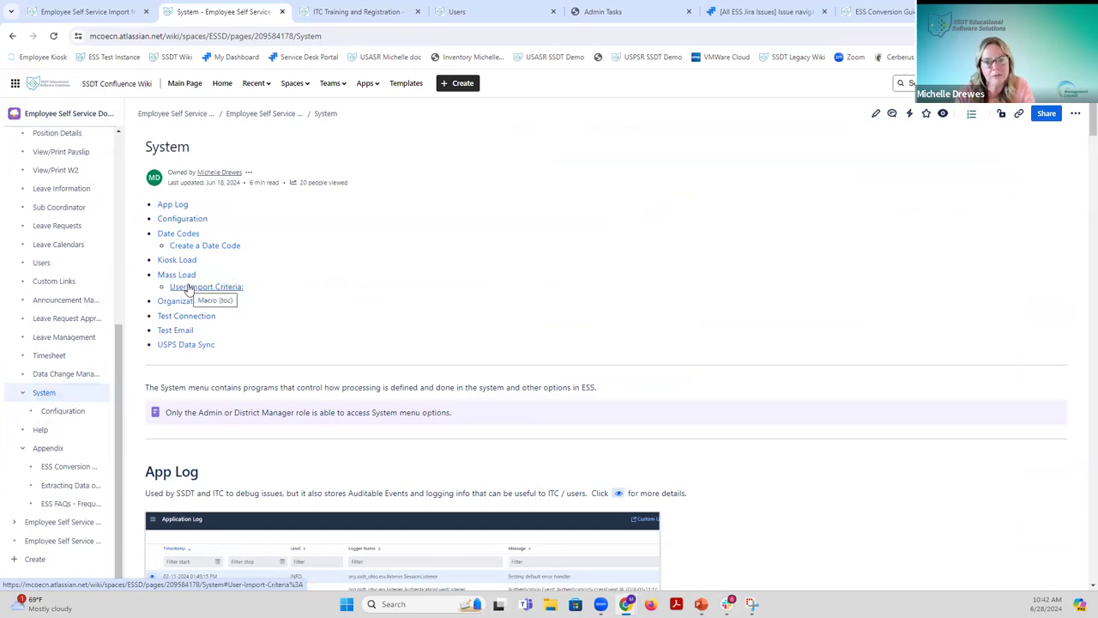
Jump to User Import Criteria and read the field rows down to SYNC_TO_AESOP and ROLES.
click(189, 288)
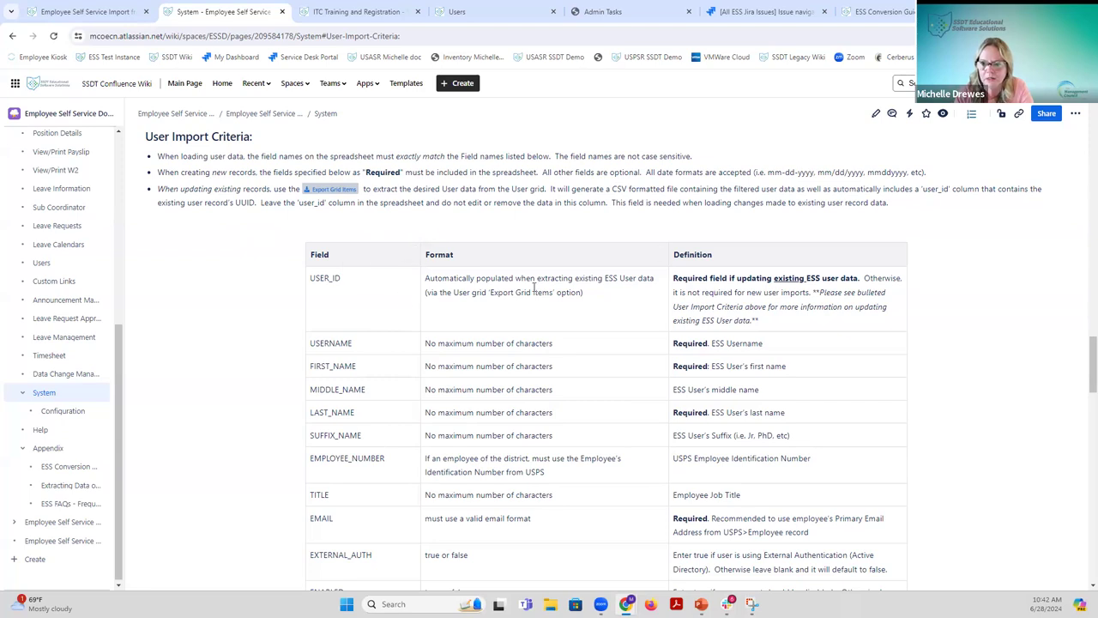
scroll(549, 382, down, 3)
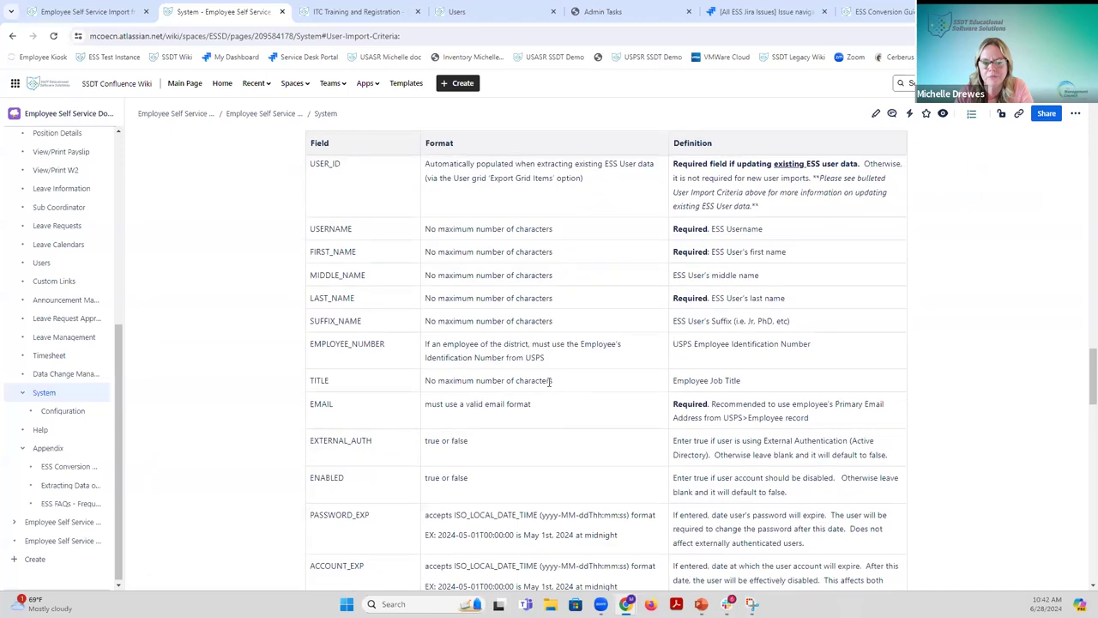
scroll(549, 383, down, 2)
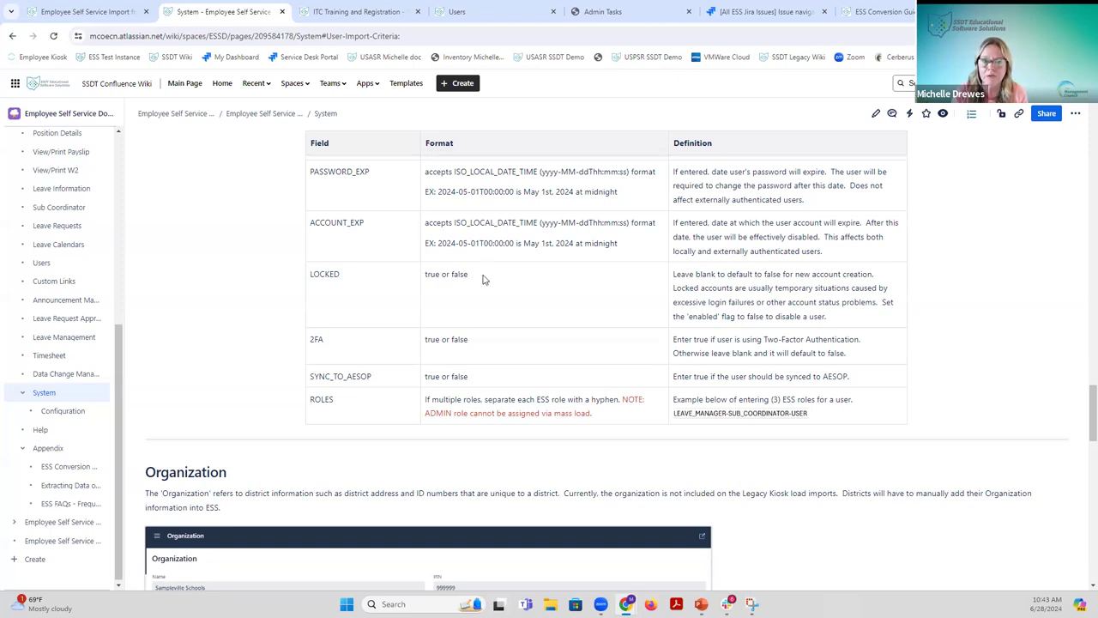
scroll(564, 258, up, 4)
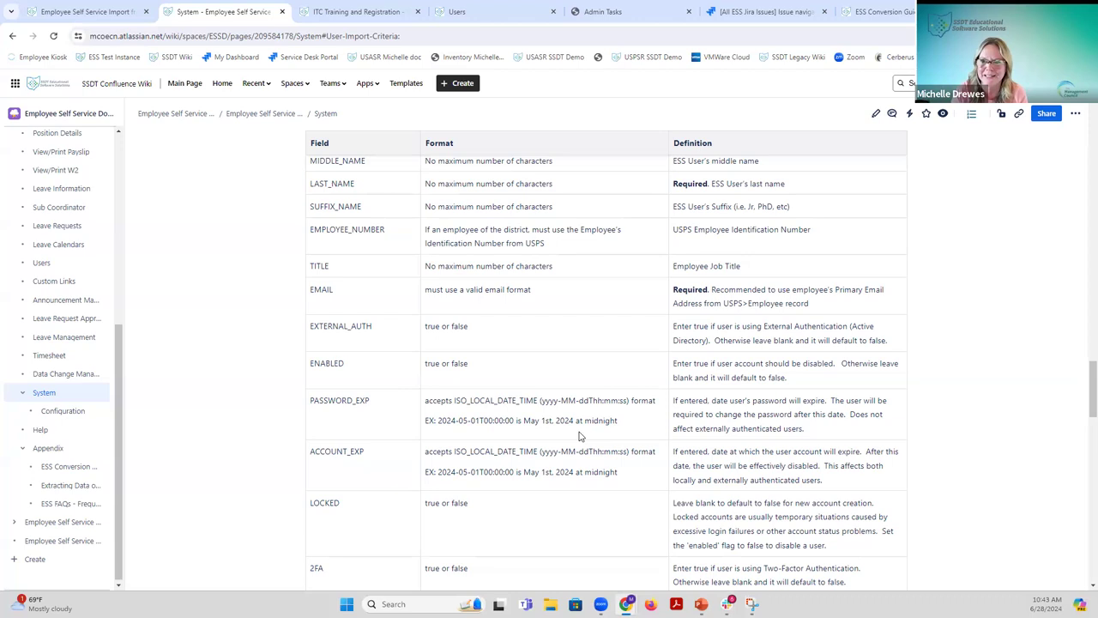
scroll(579, 436, down, 2)
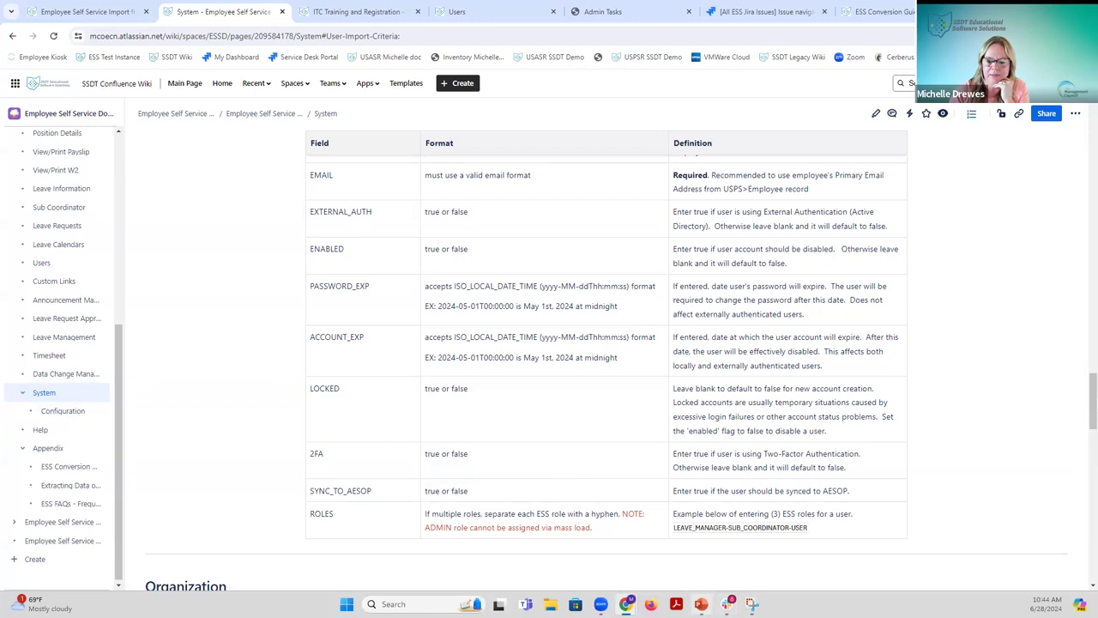
Show slide 4 'How are Users set up in ESS?', then return to the ESS new-user form.
mouse_move(702, 604)
click(699, 558)
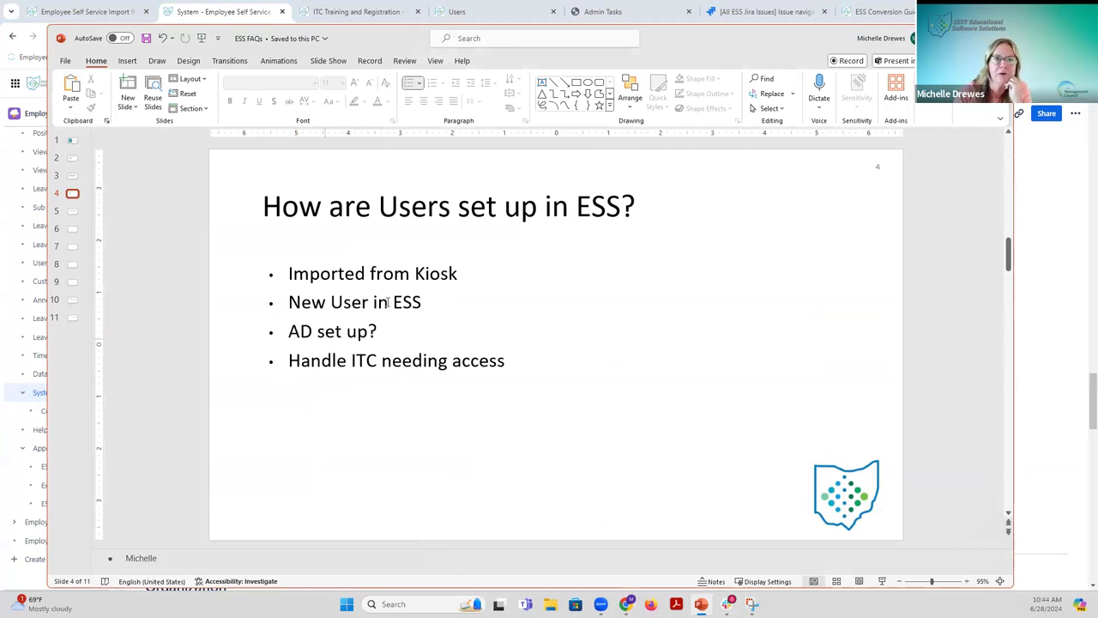
click(487, 17)
click(487, 17)
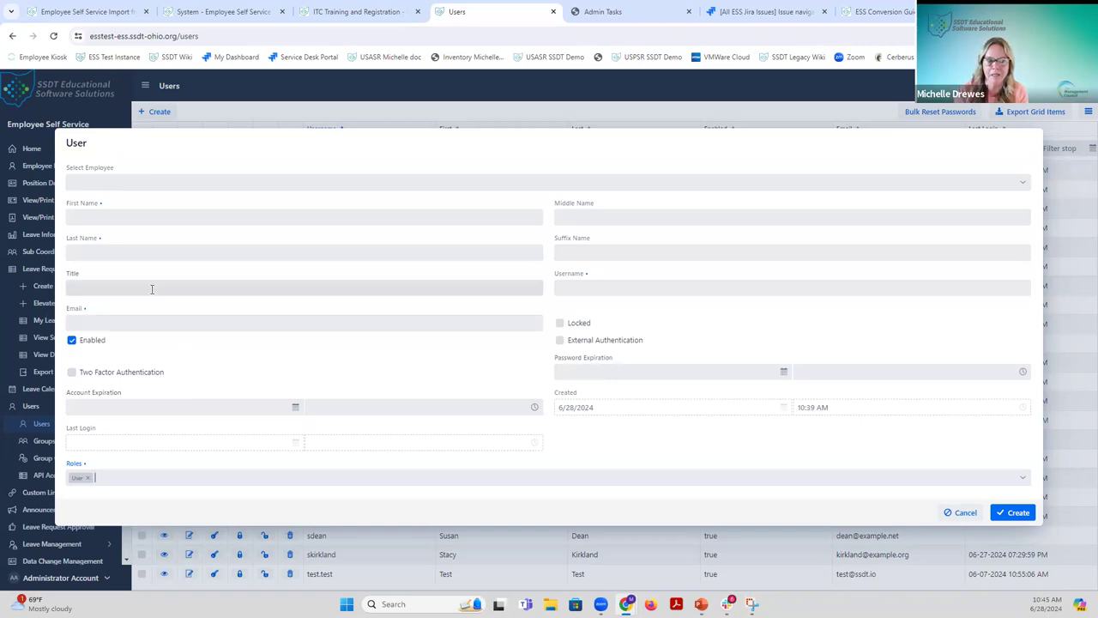
Cancel the new-user form without saving and bring the ESS FAQs slides back to the front.
click(566, 290)
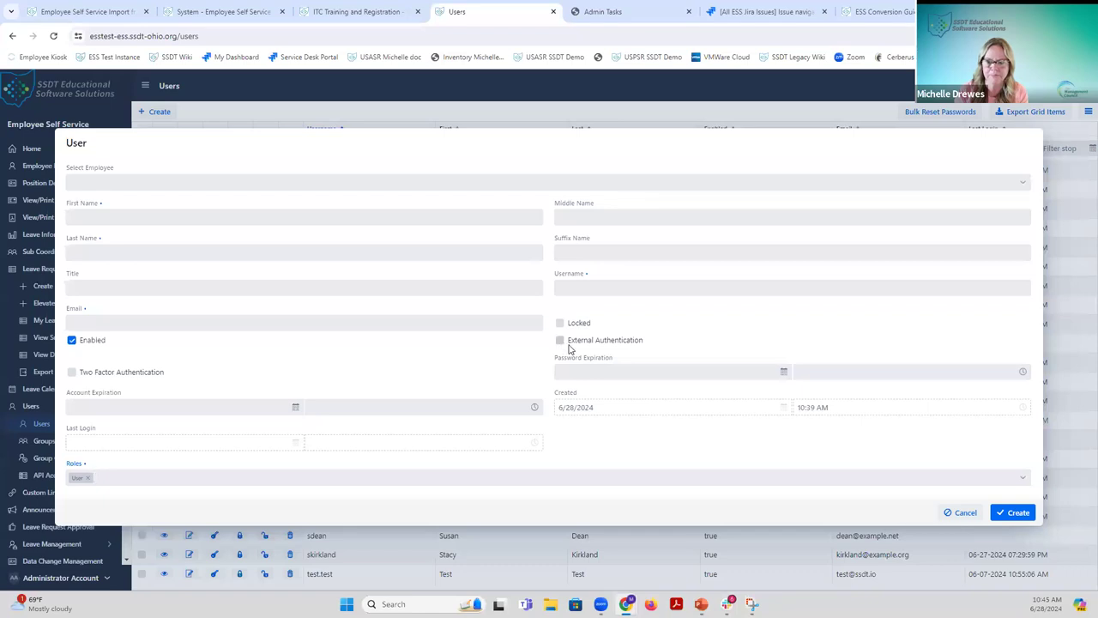
click(963, 512)
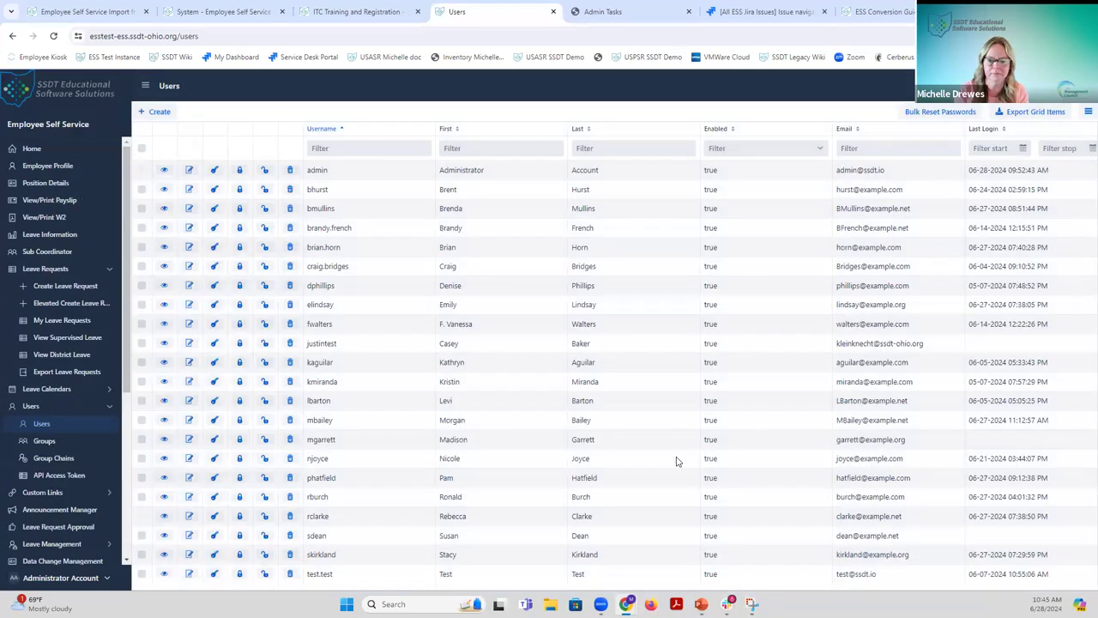
click(700, 604)
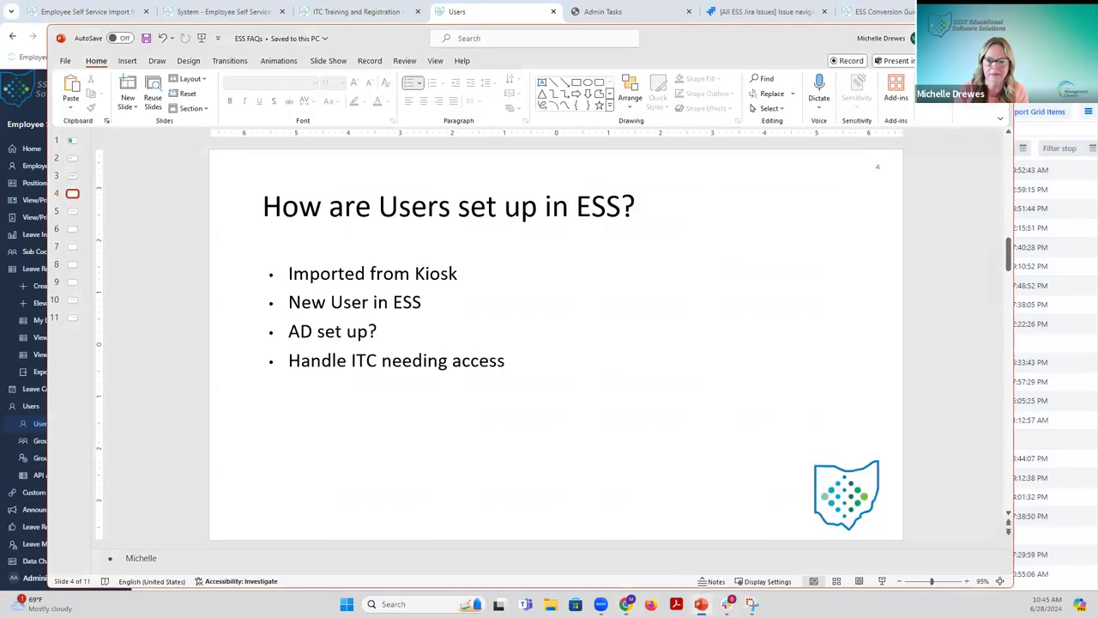
Advance the presentation to slide 5, 'What can a standard user do and see in ESS?'.
scroll(576, 454, down, 1)
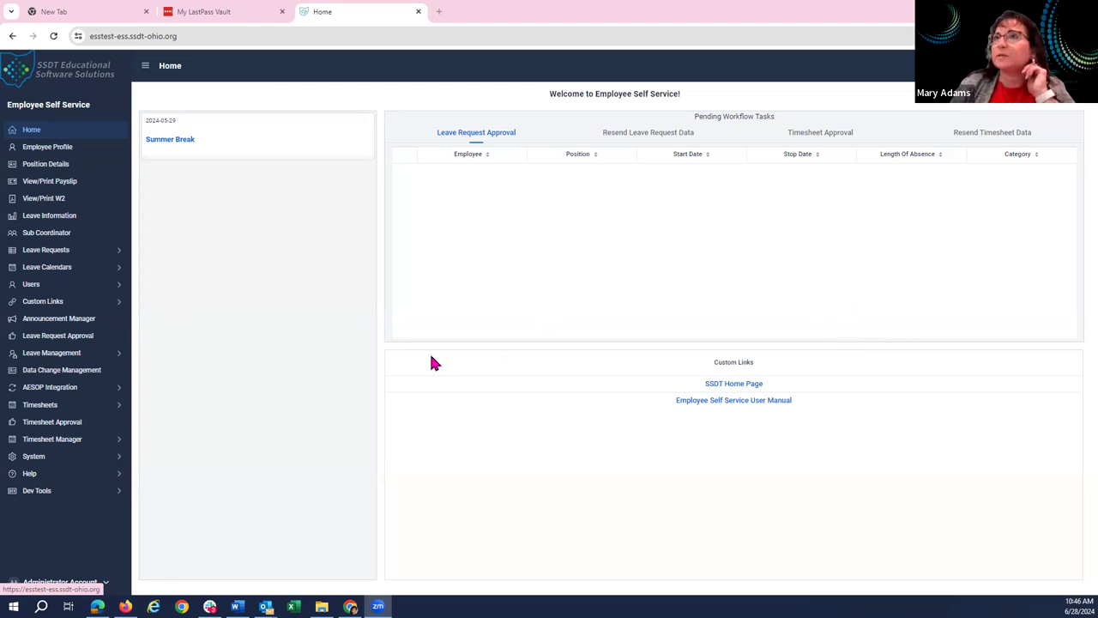
Review the ESS Functionality Configuration under System > Configuration, leaving all seven features enabled.
click(45, 463)
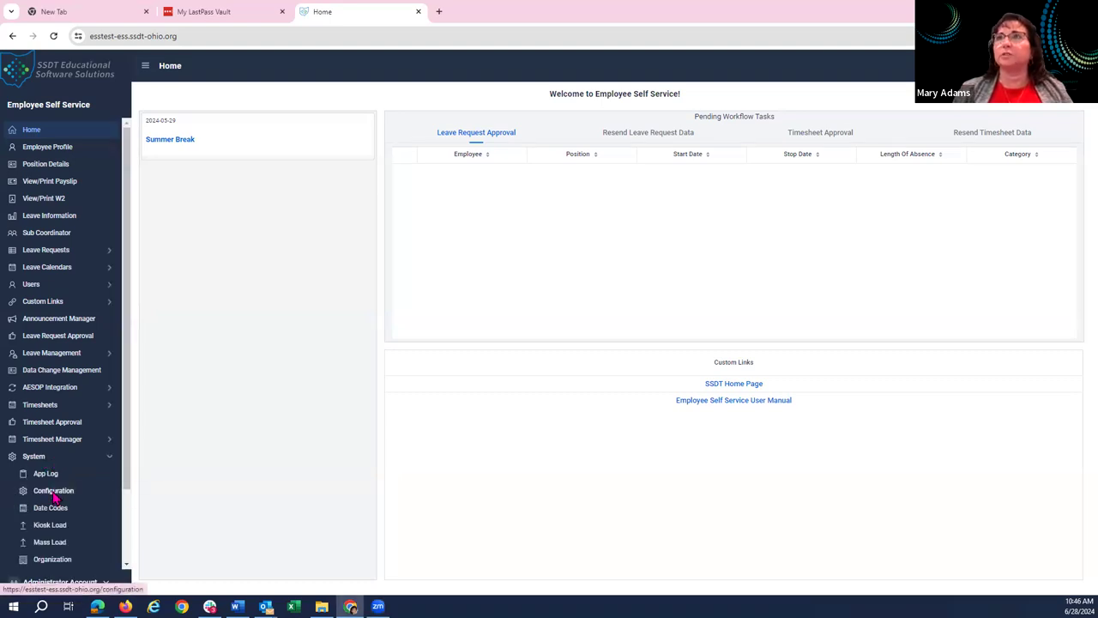
click(53, 494)
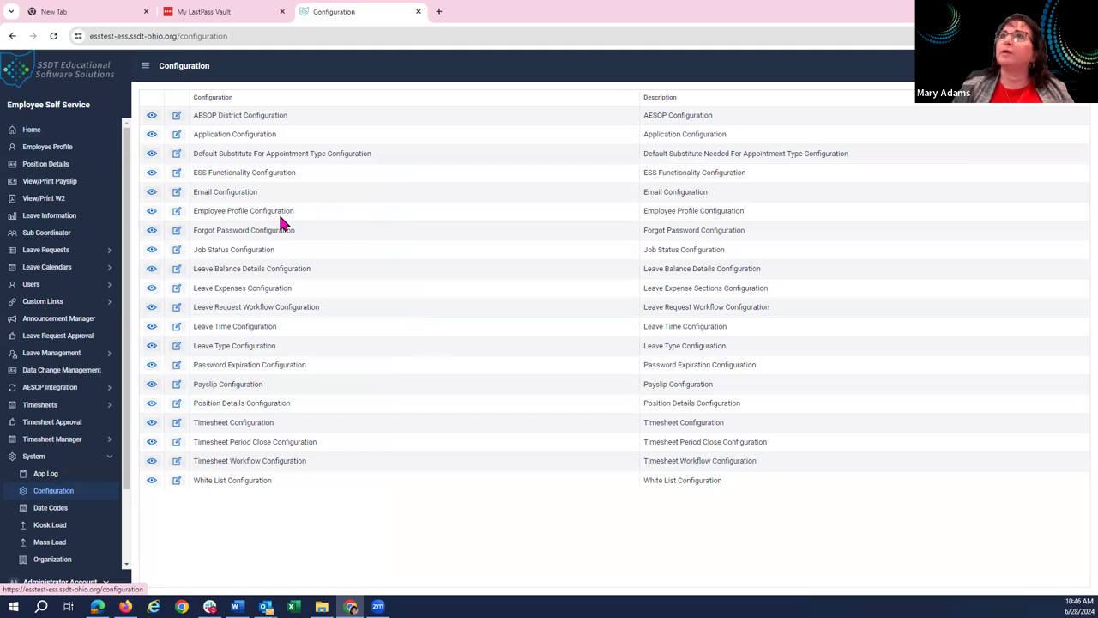
click(152, 174)
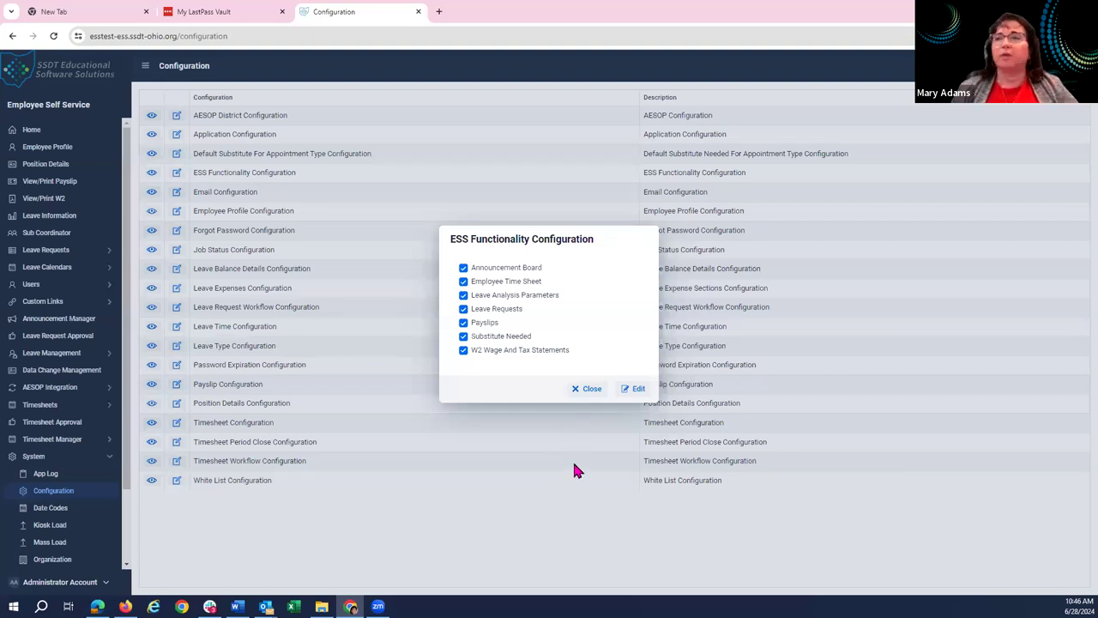
click(588, 393)
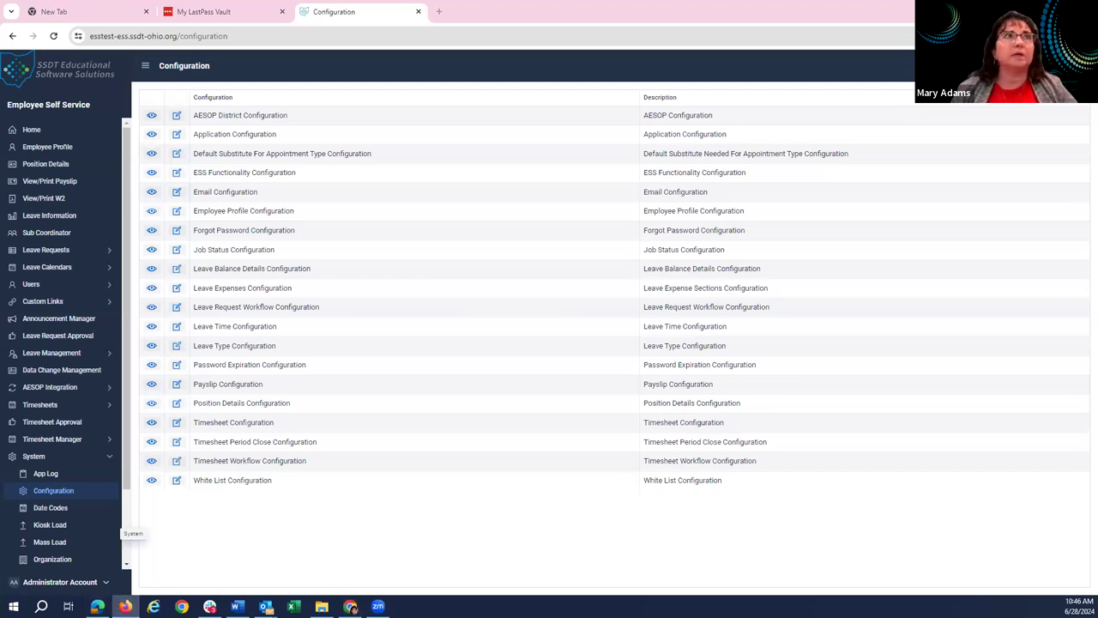
click(125, 605)
Maximize Firefox, fill in the standard employee's saved credentials, and log in.
click(686, 129)
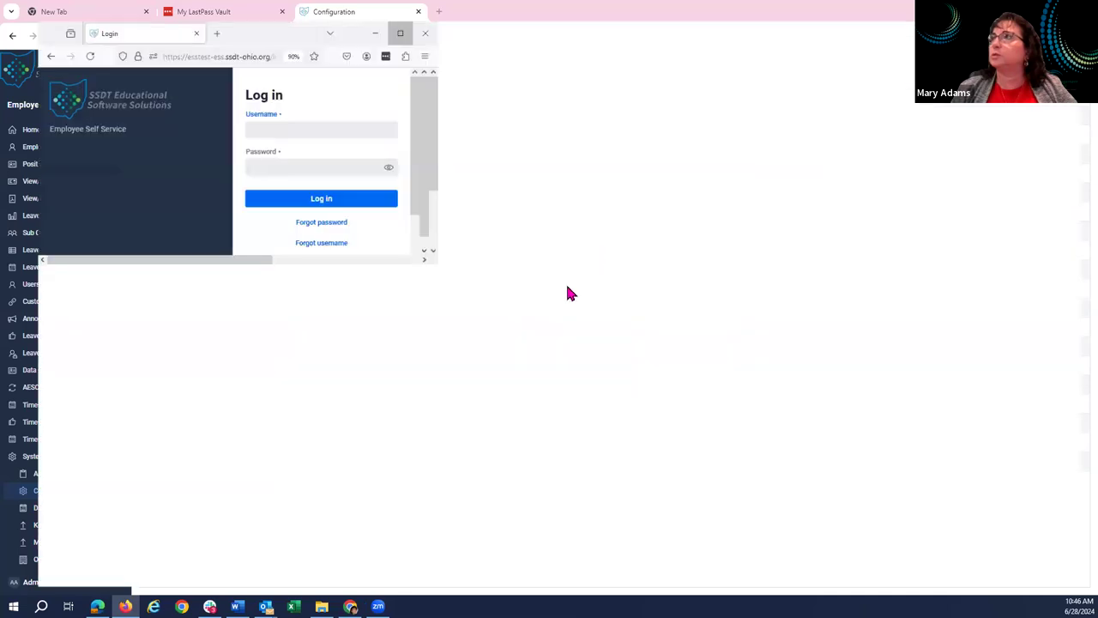
click(506, 306)
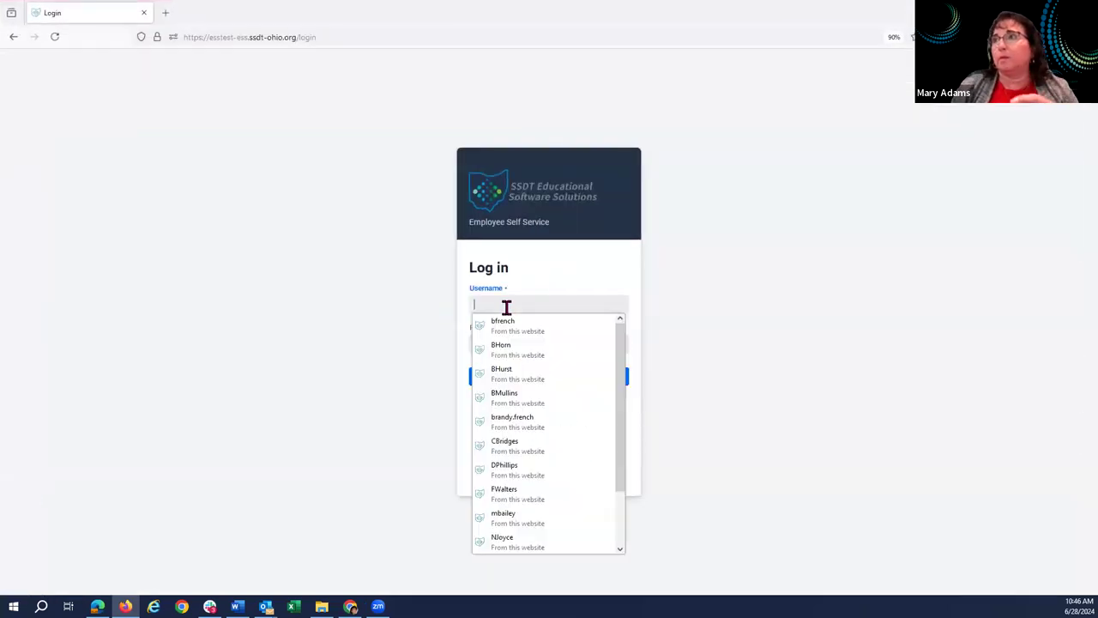
text(ski)
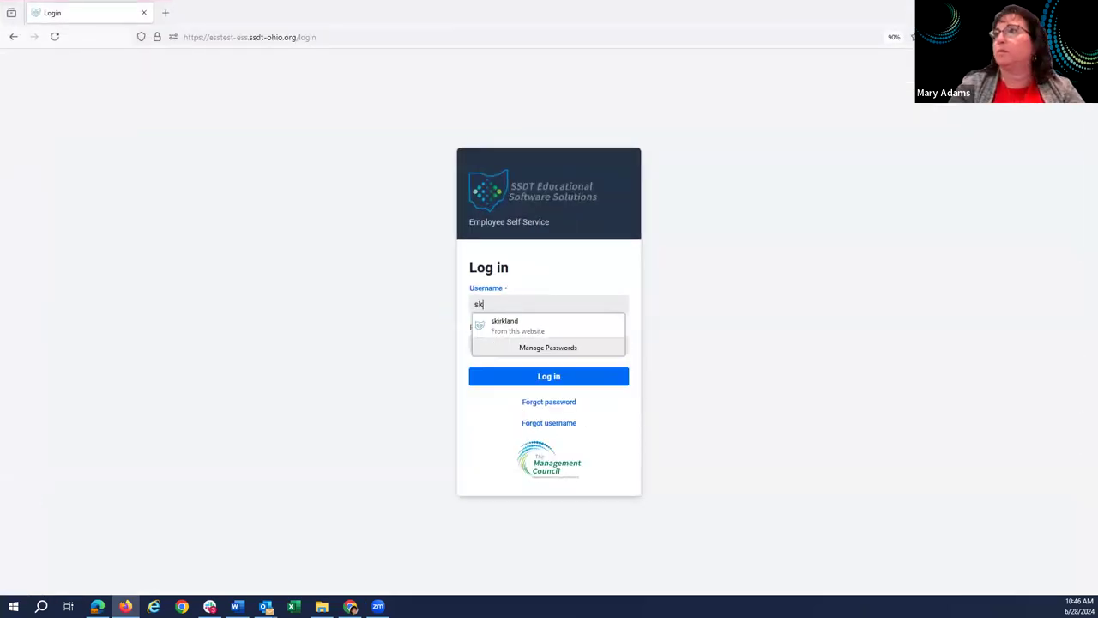
click(513, 323)
click(554, 383)
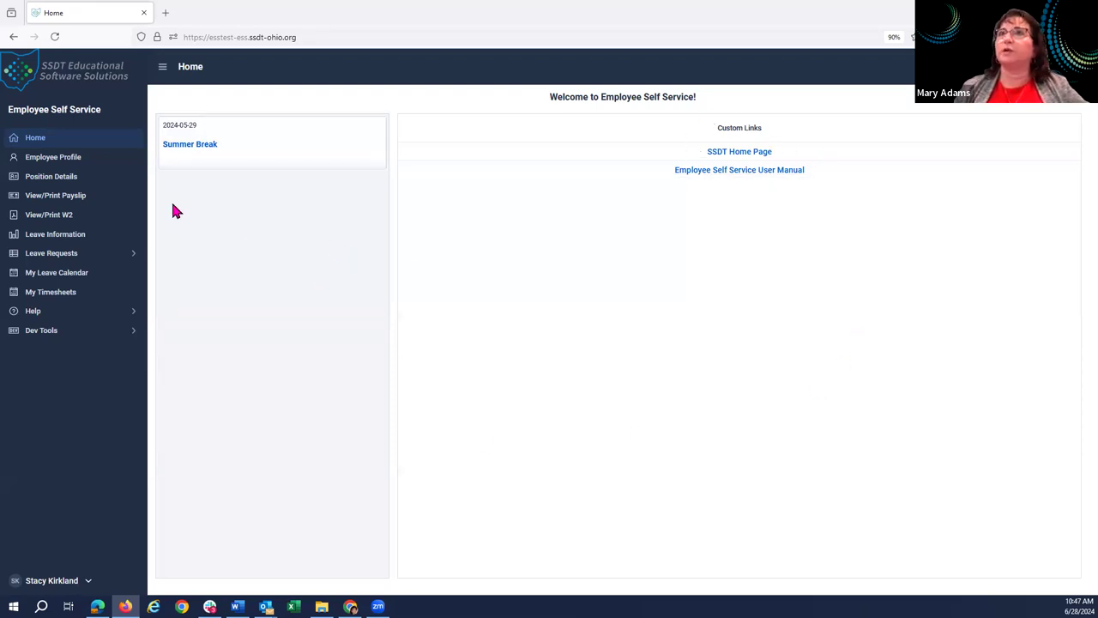
Open Employee Profile and view its Contact Info, Dates and Qualifications tabs, then Profile again.
click(72, 168)
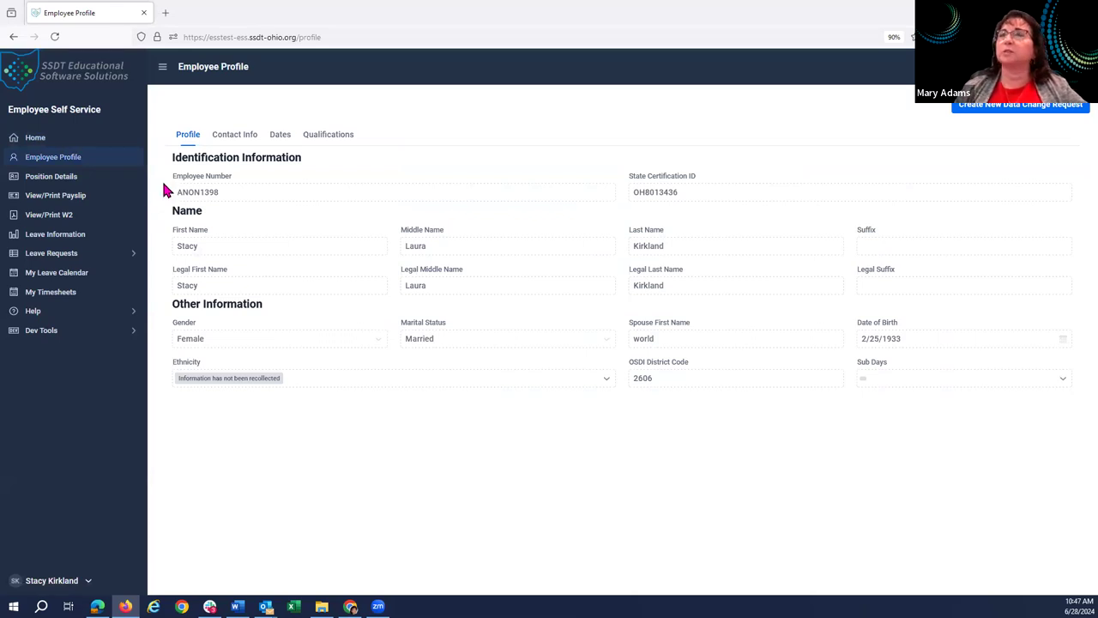
click(243, 139)
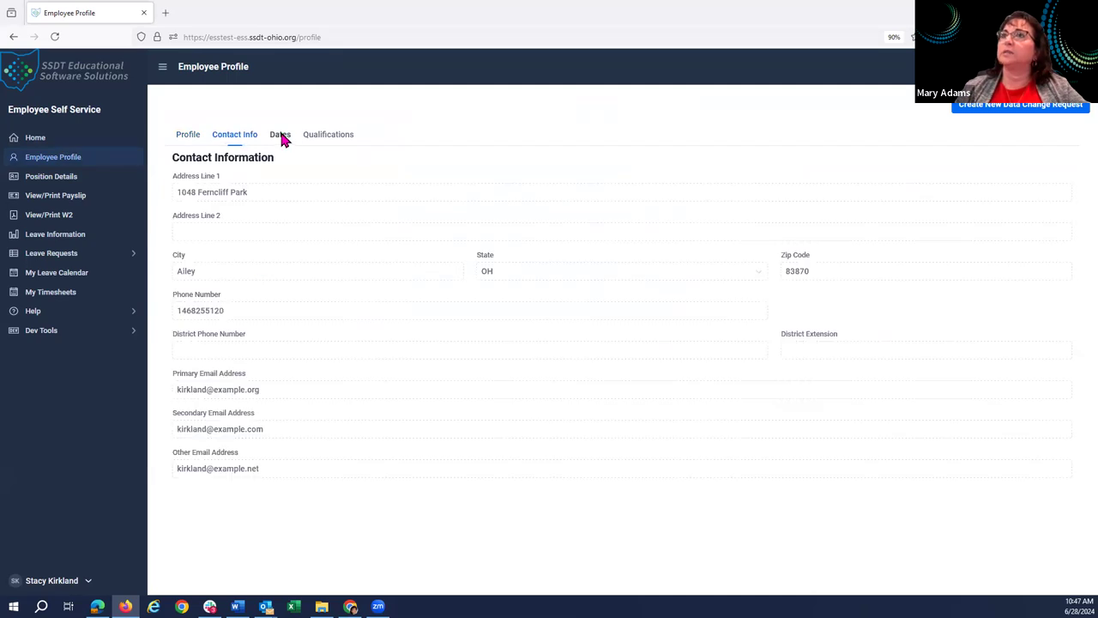
click(283, 140)
click(325, 142)
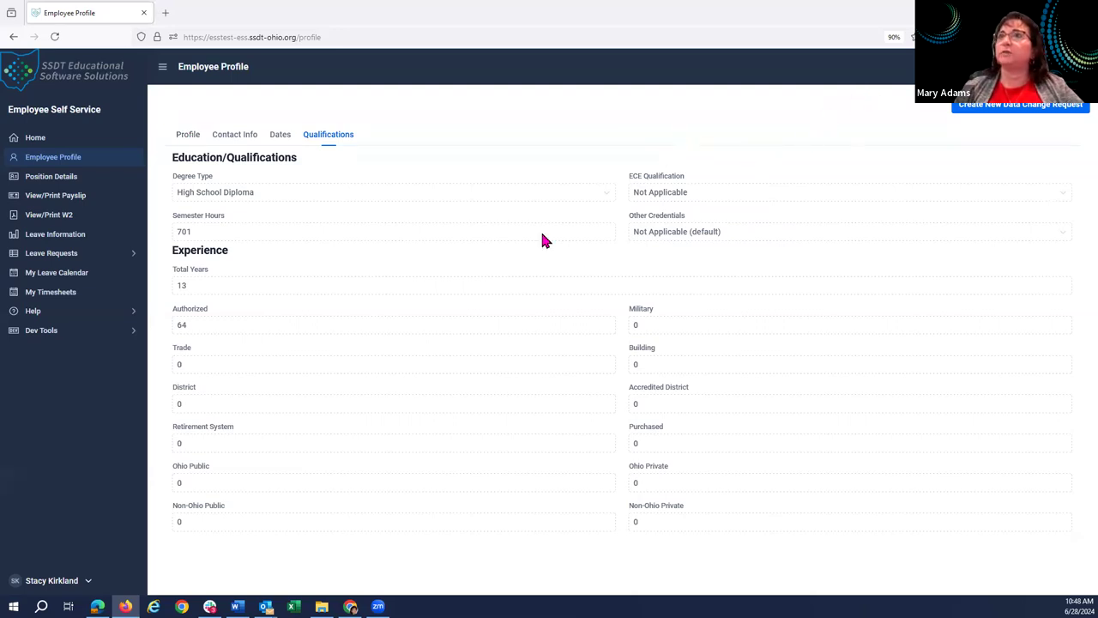
click(193, 135)
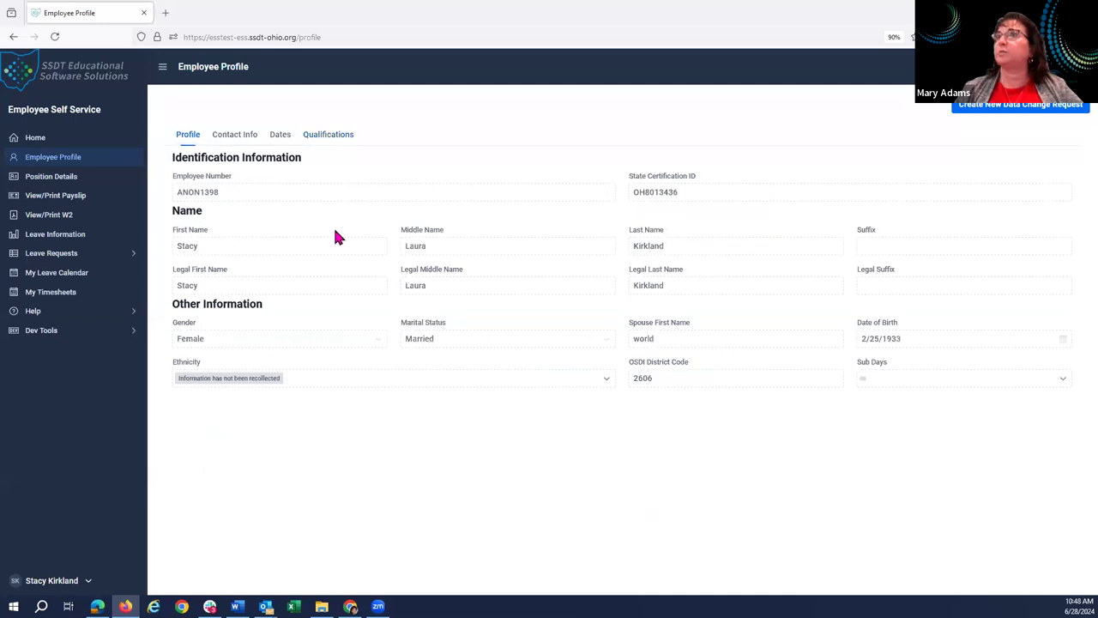
Submit a new data change request with the employee's new first name, then view Position Details.
click(1035, 106)
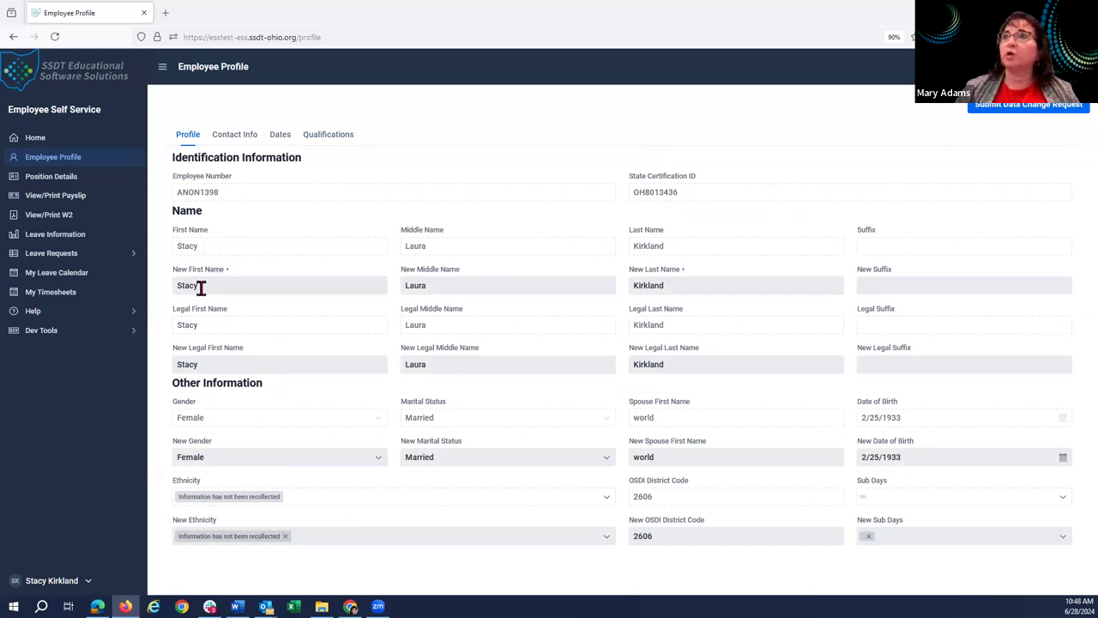
drag(206, 285, 163, 304)
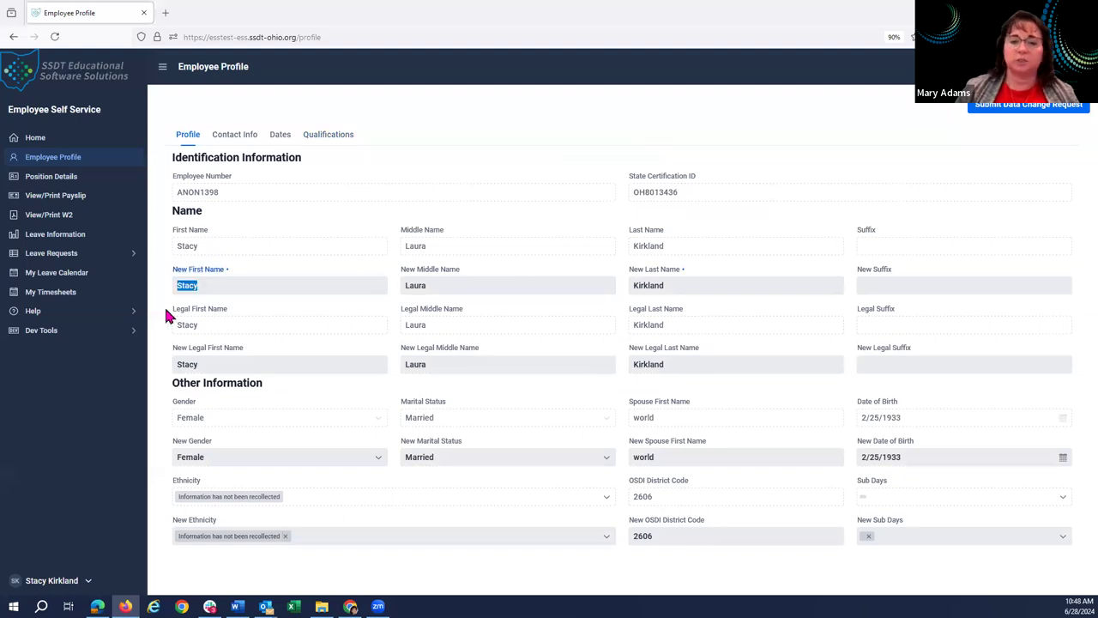
text(Stacie)
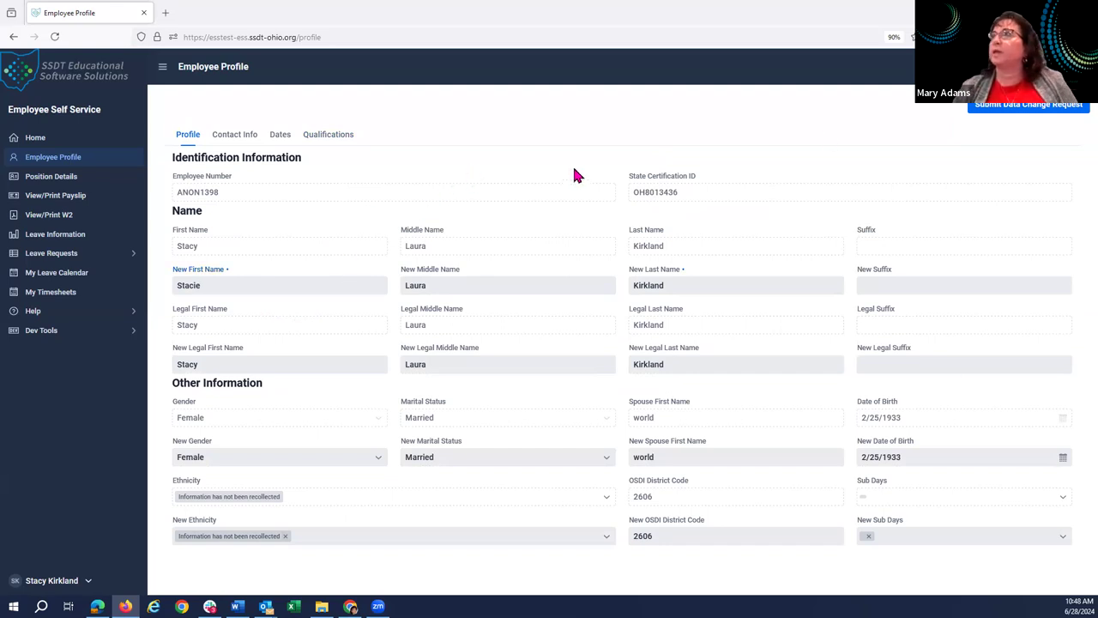
click(1041, 114)
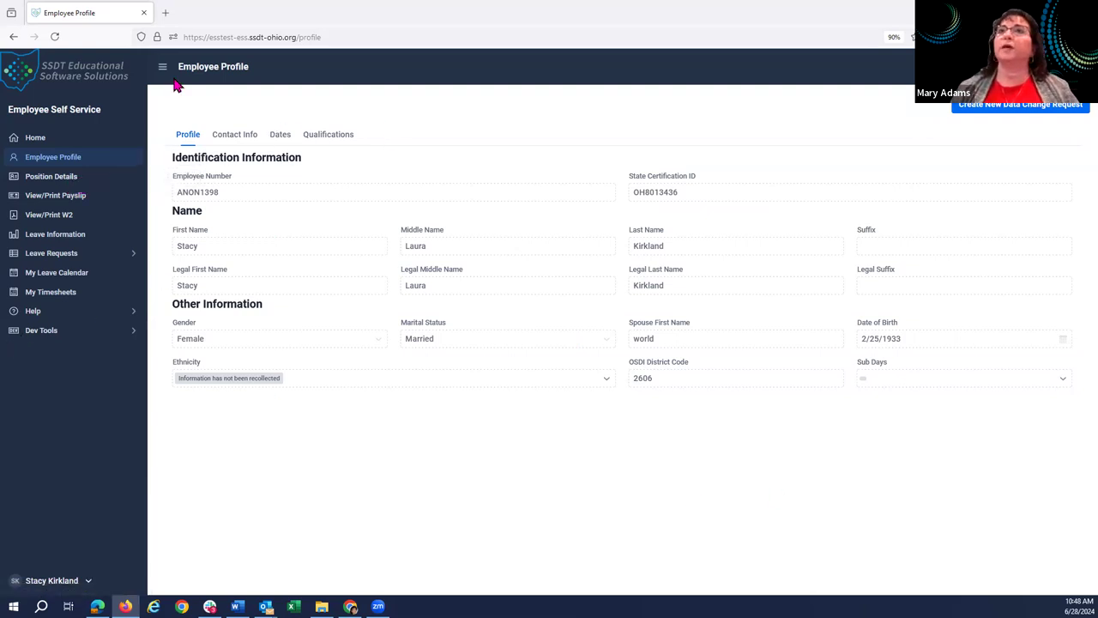
click(69, 184)
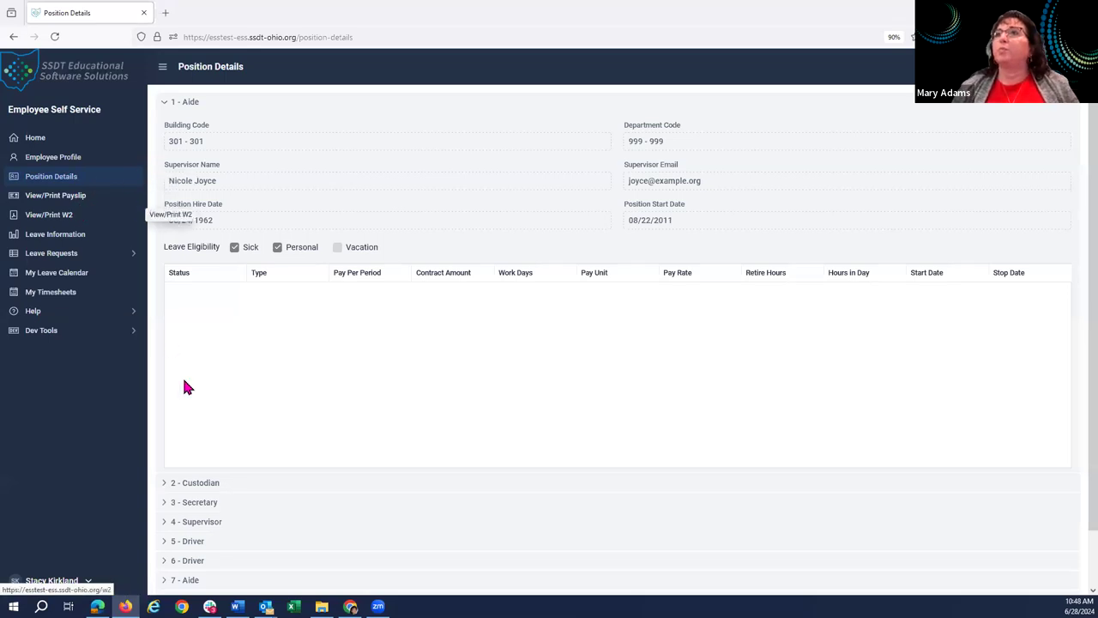
Collapse position 1 - Aide and expand 2 - Custodian, showing building 300, department 900.
click(165, 103)
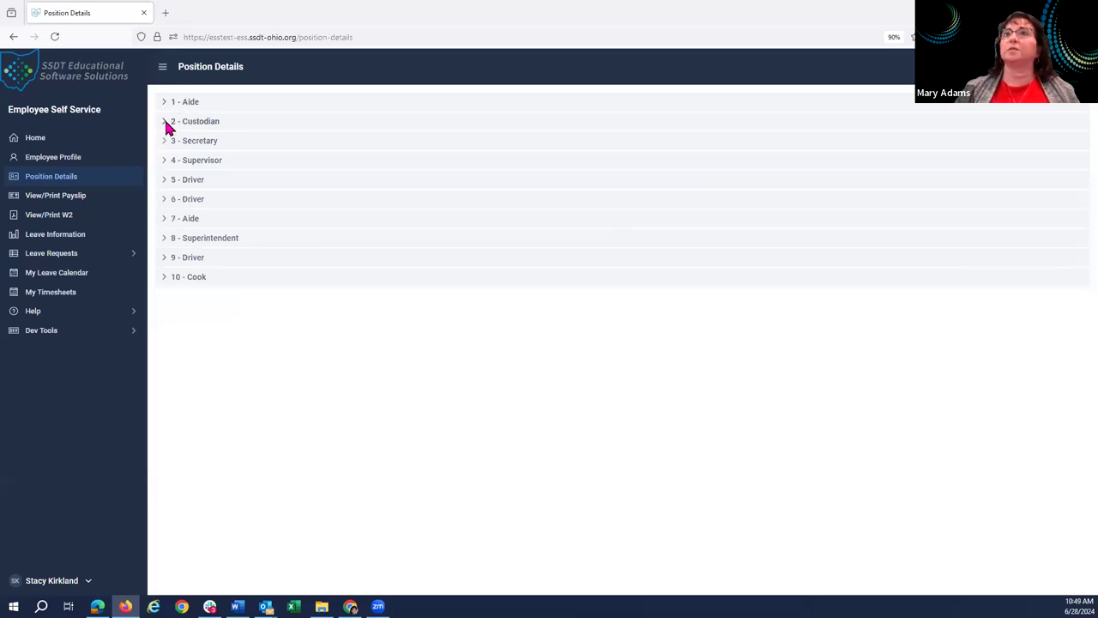
click(168, 123)
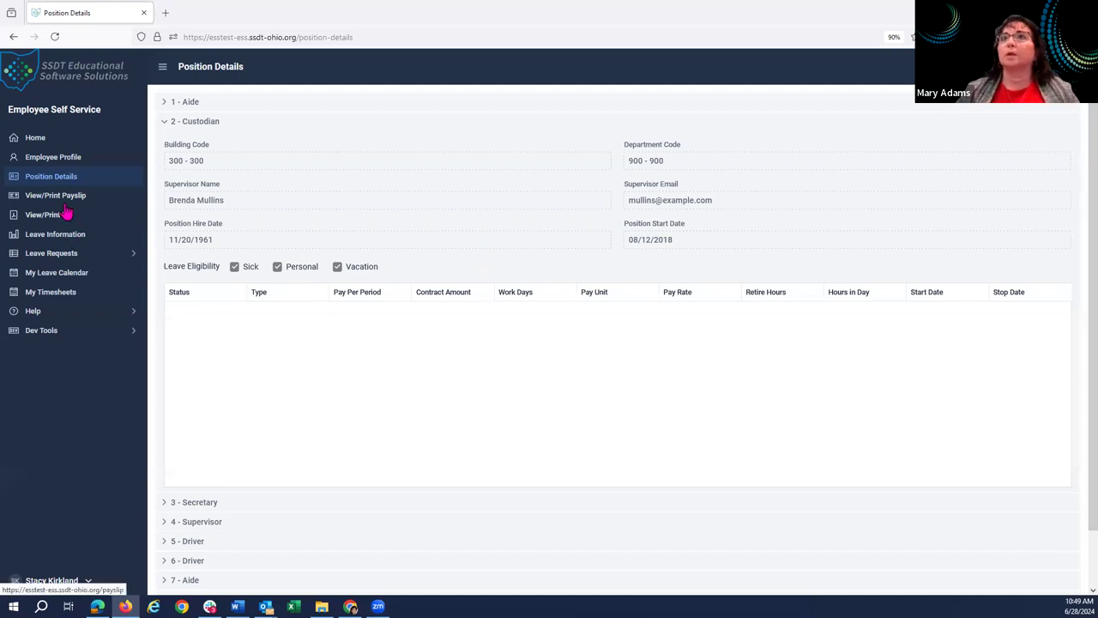
key(alt+Tab)
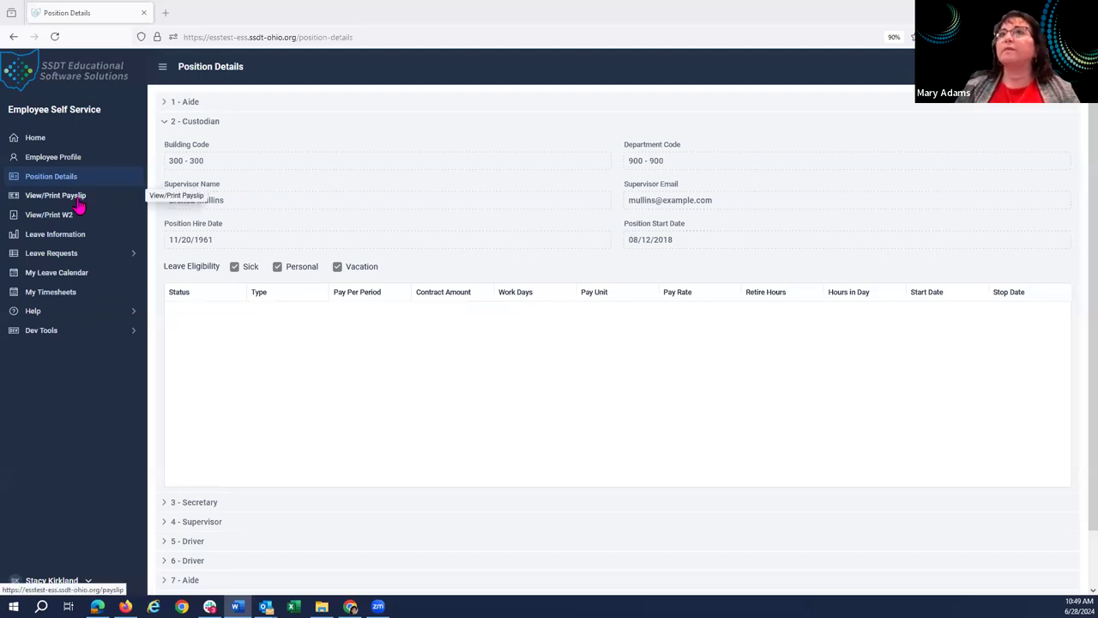
View the payslip list, then the empty View/Print W2 page, and open the user name menu.
click(78, 198)
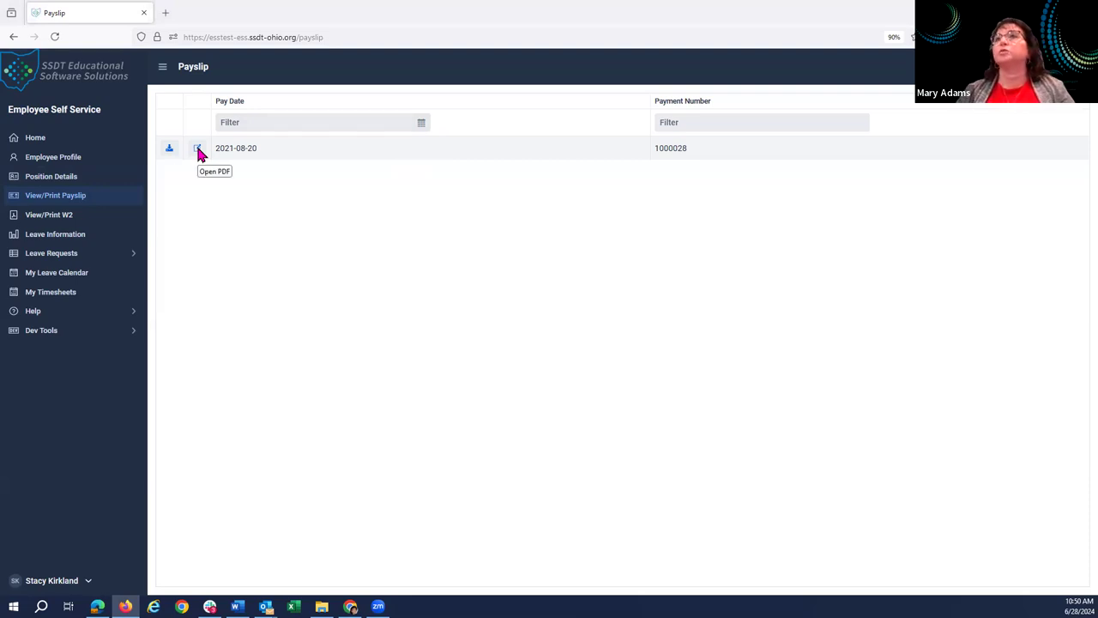
click(72, 216)
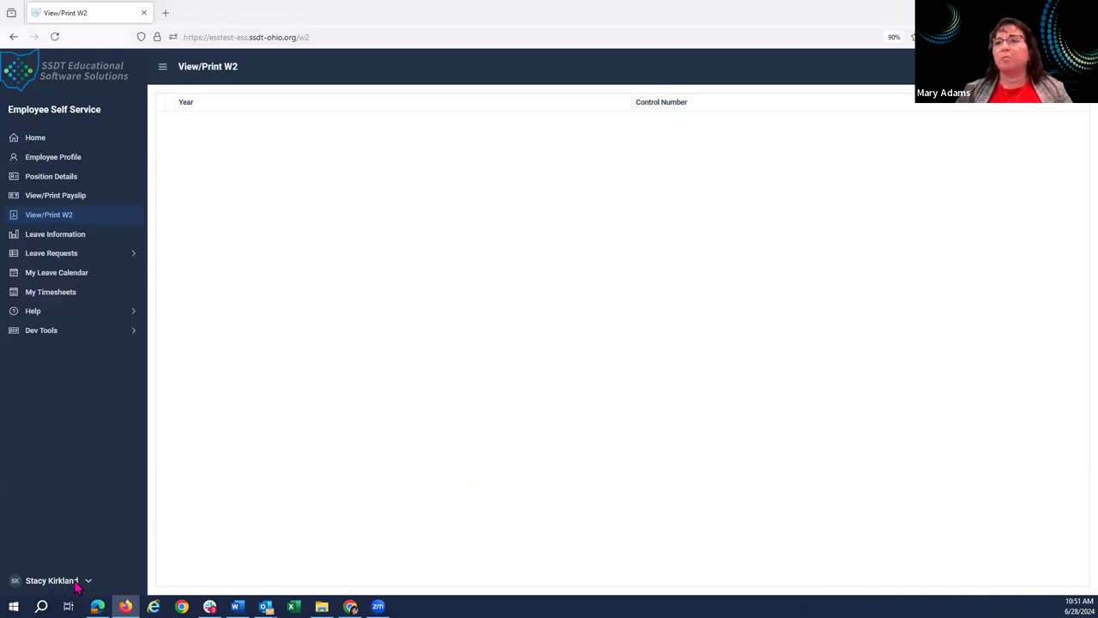
click(75, 583)
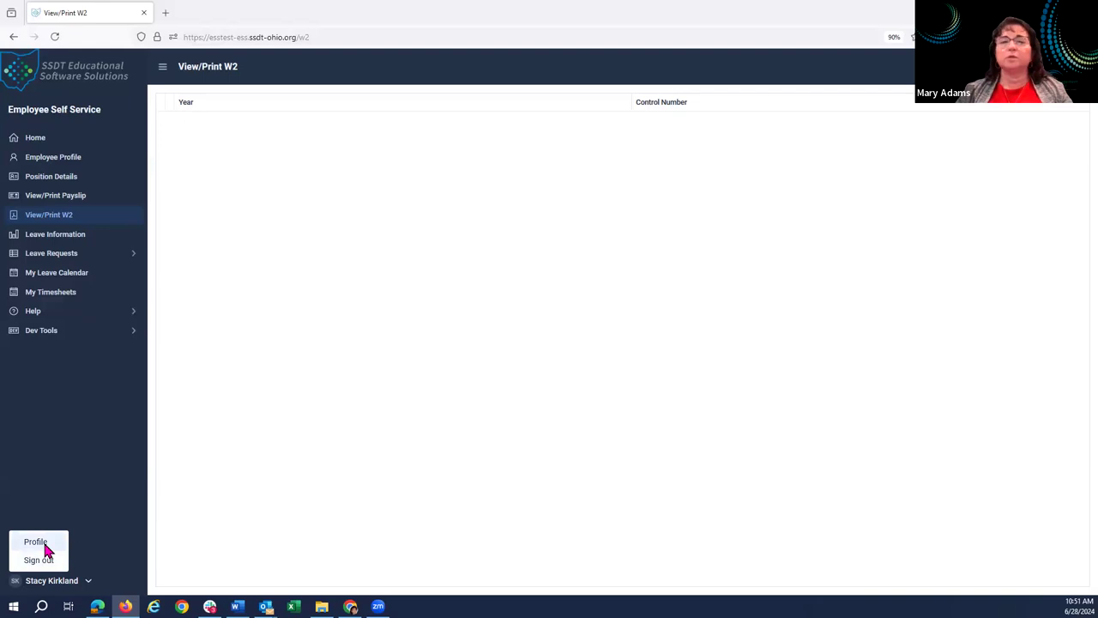
Open the User Profile and enter the default leave request phone number.
click(45, 545)
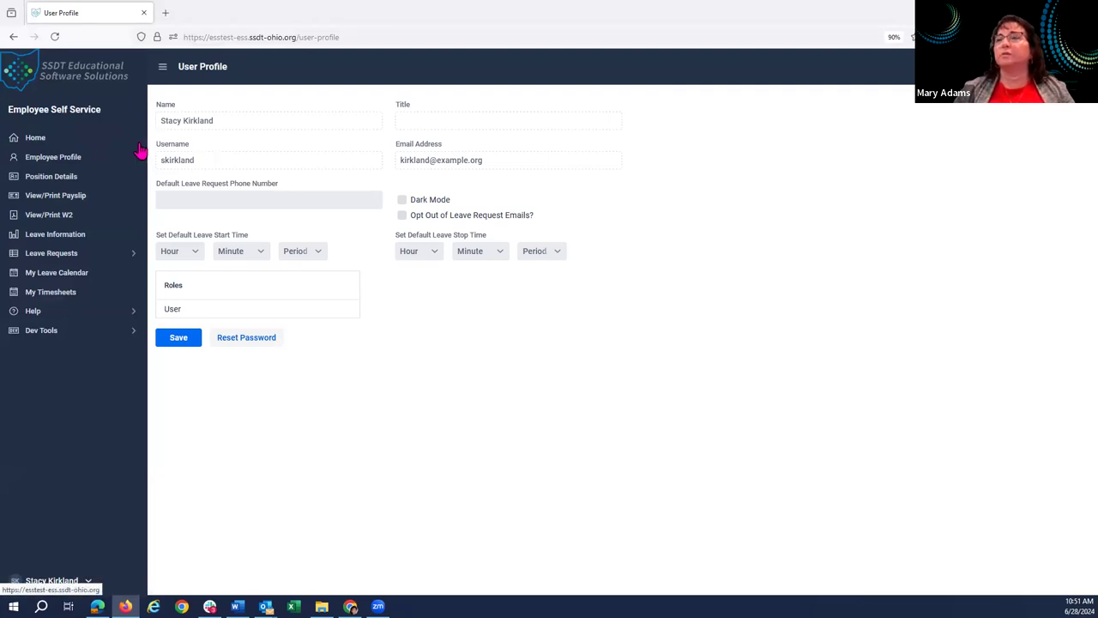
click(208, 199)
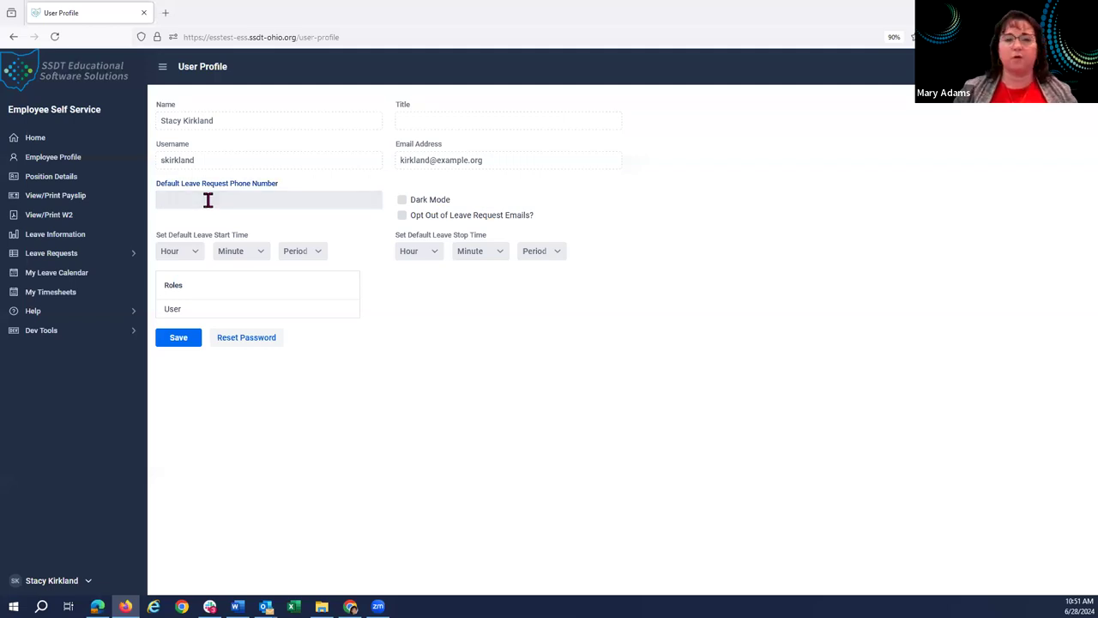
text(11)
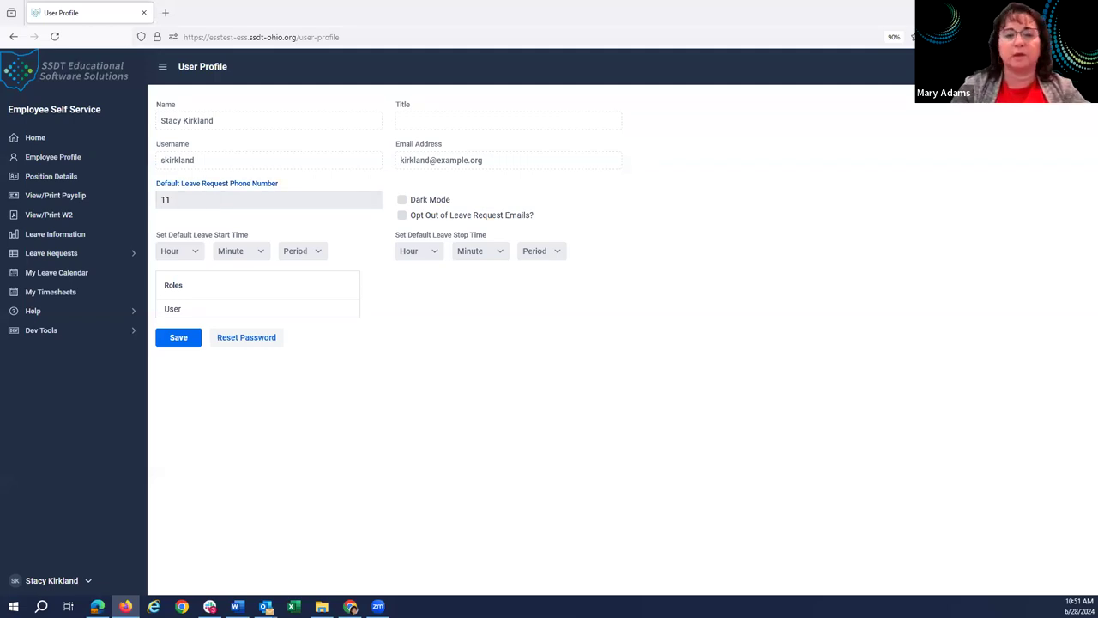
text(-1)
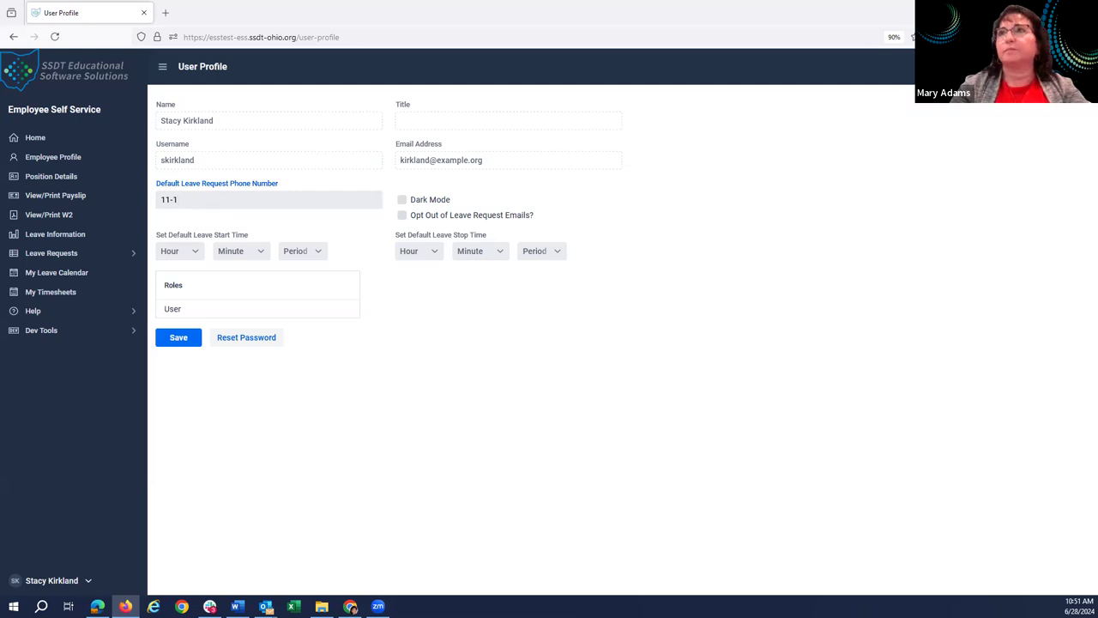
text(1)
key(BackSpace)
key(BackSpace)
key(BackSpace)
text(1-111-1111)
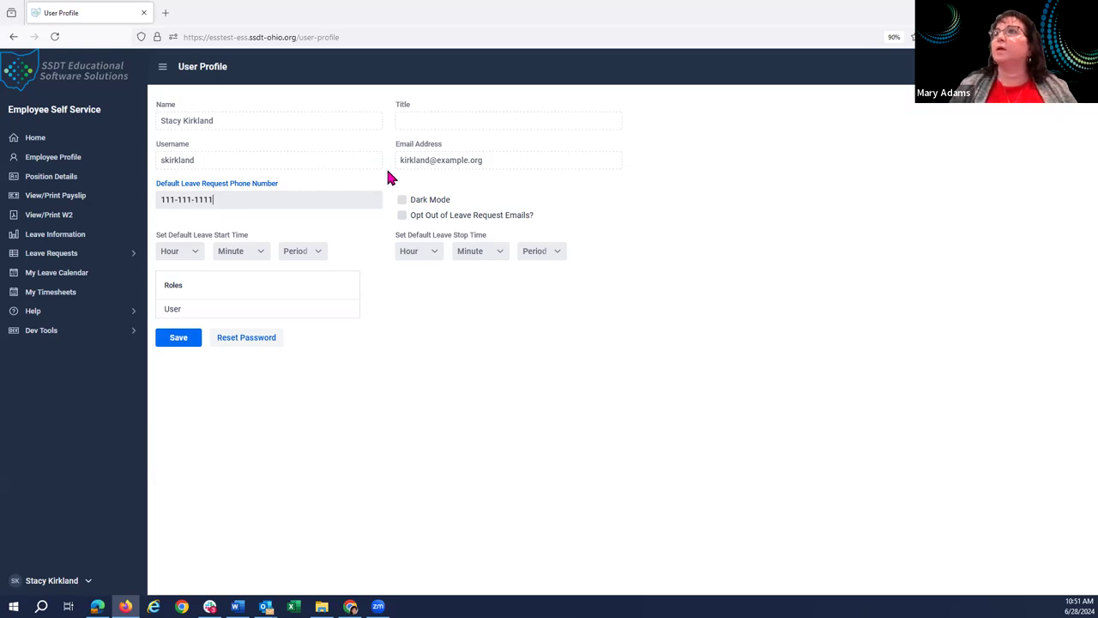
Set default leave times to 08:00 AM–05:00 PM and toggle Dark Mode on and back off.
click(197, 252)
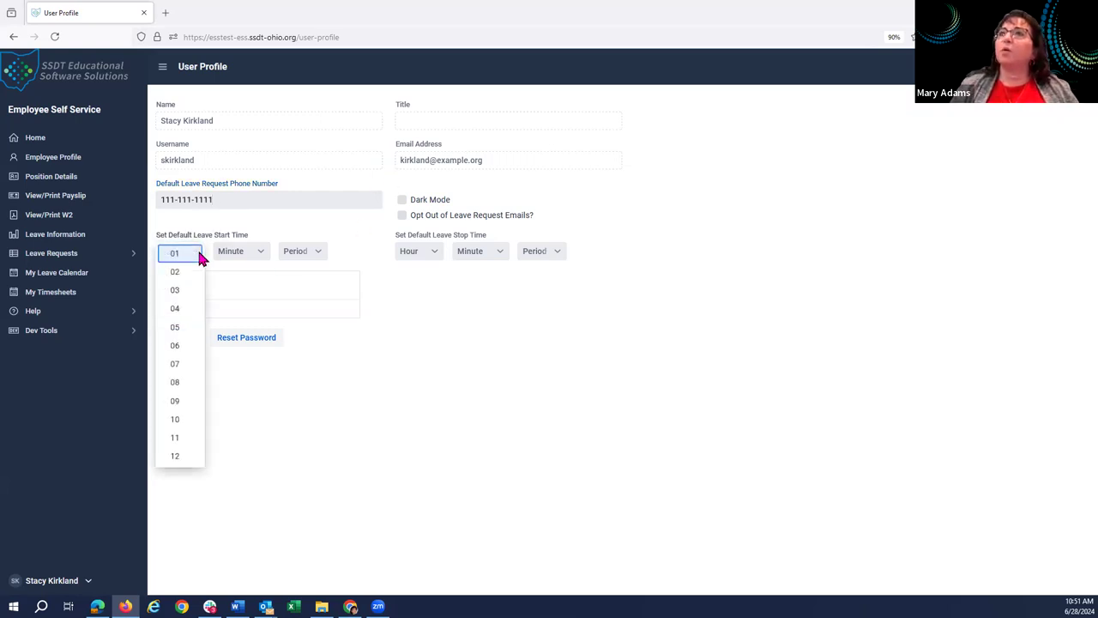
click(184, 381)
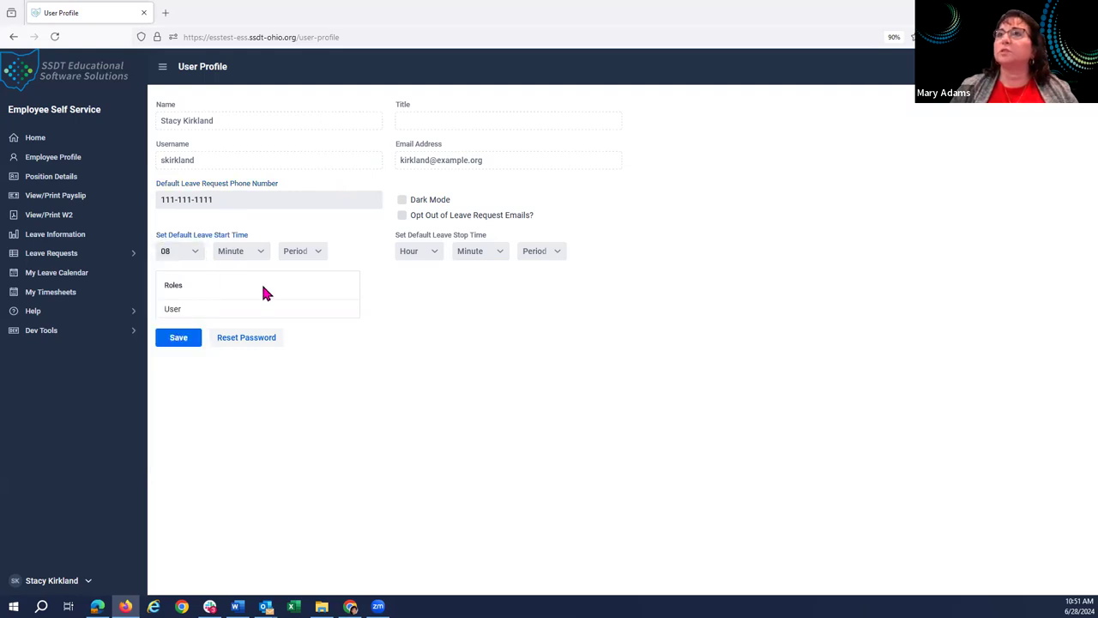
click(436, 254)
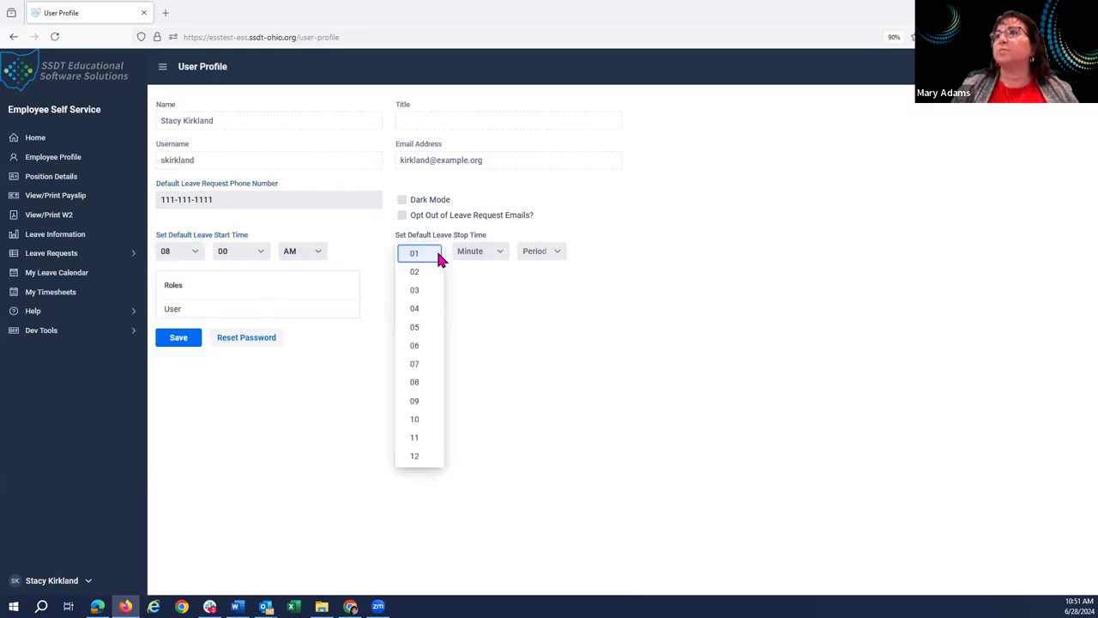
click(416, 330)
click(556, 252)
click(541, 270)
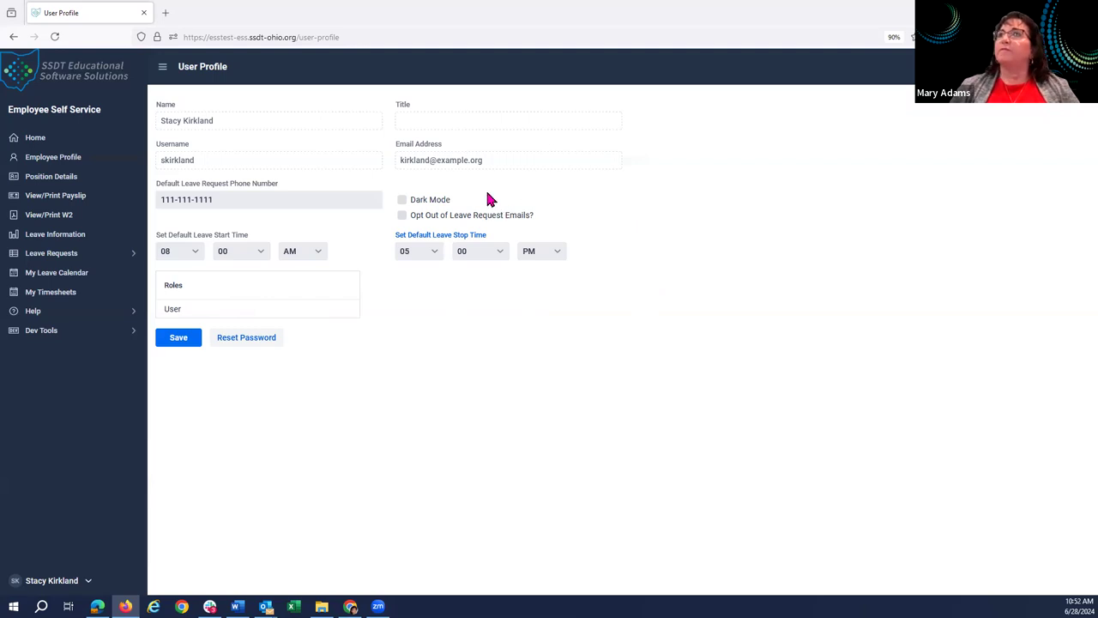
click(403, 202)
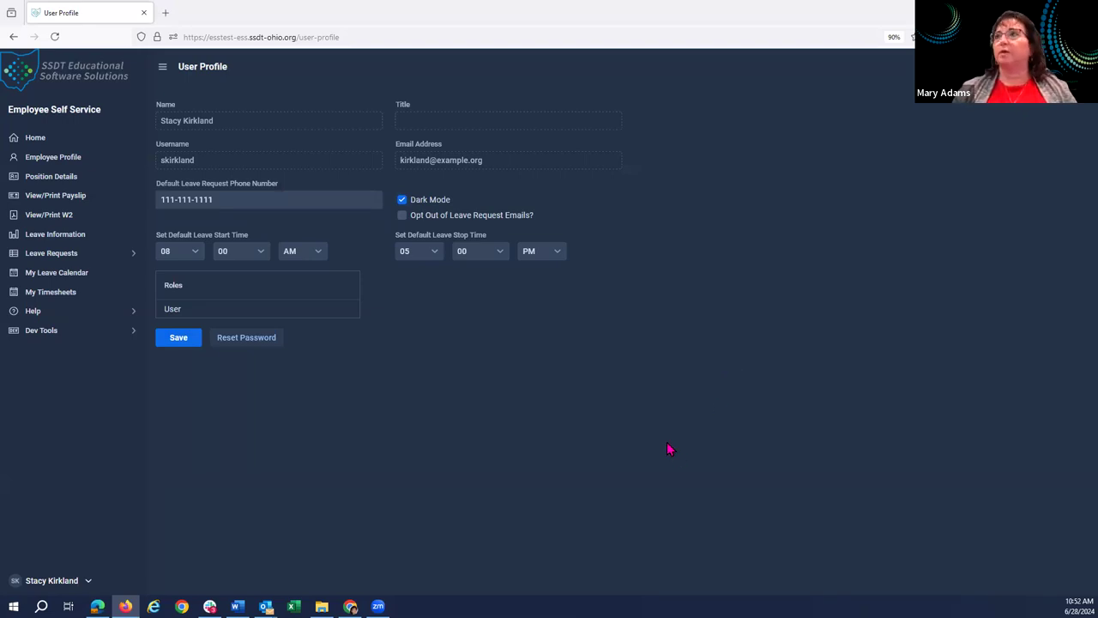
click(402, 203)
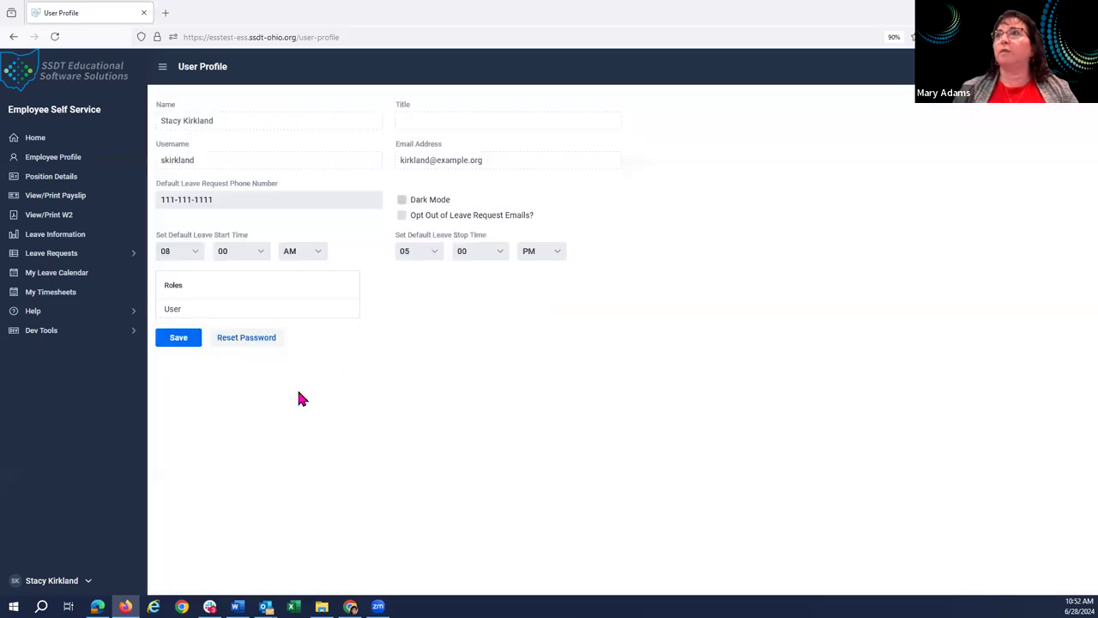
Save the User Profile with the phone number and 08:00 AM–05:00 PM leave times.
click(176, 338)
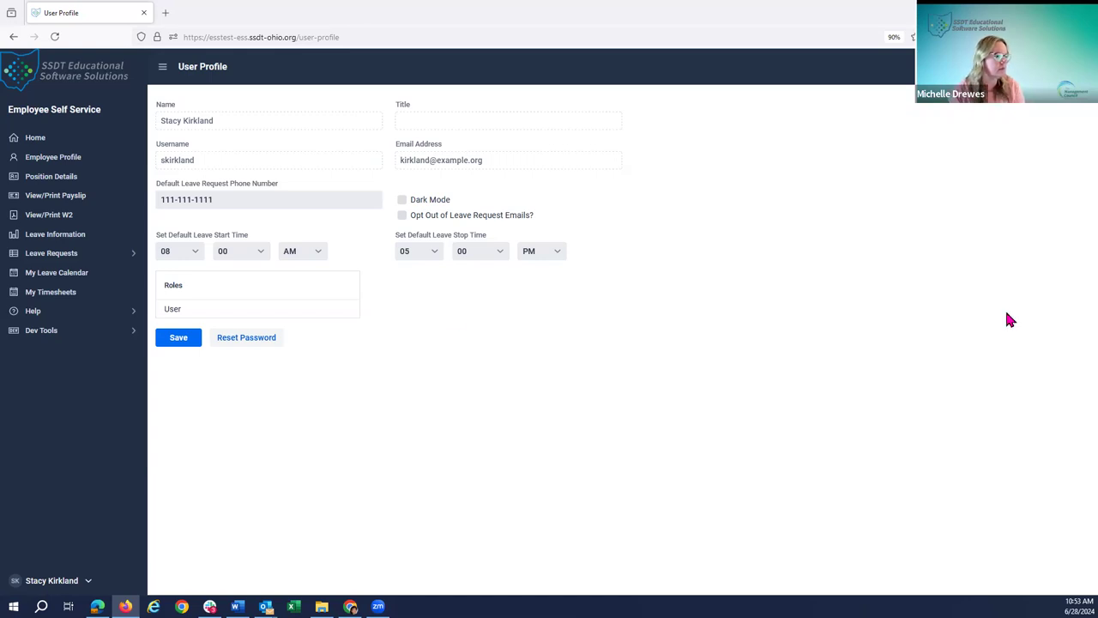
Open Leave Information and show the Absences list.
click(78, 244)
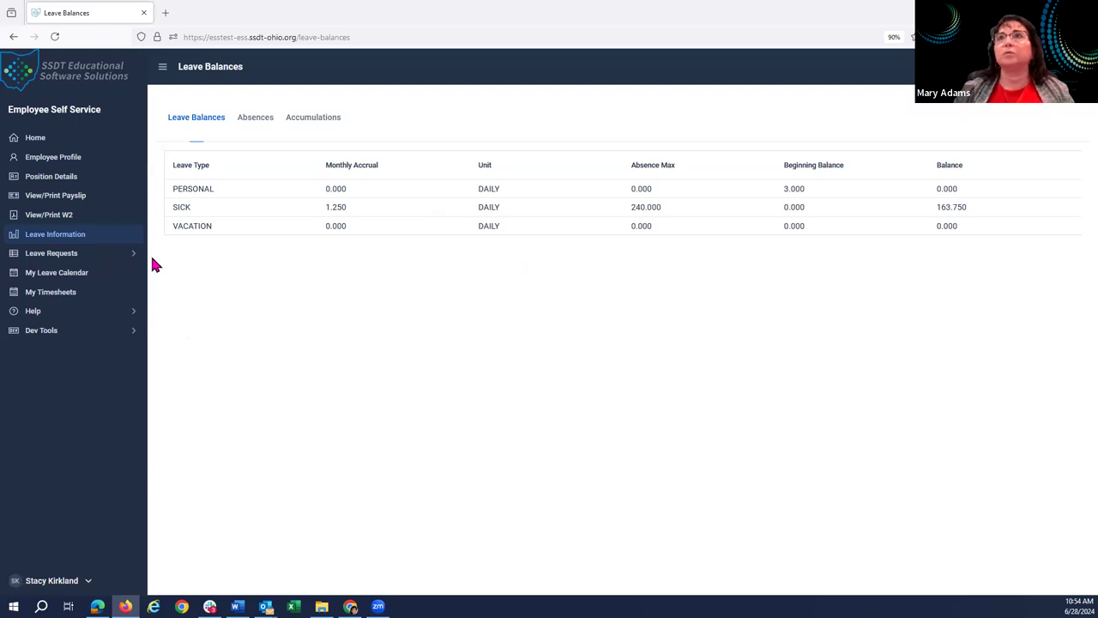
click(94, 242)
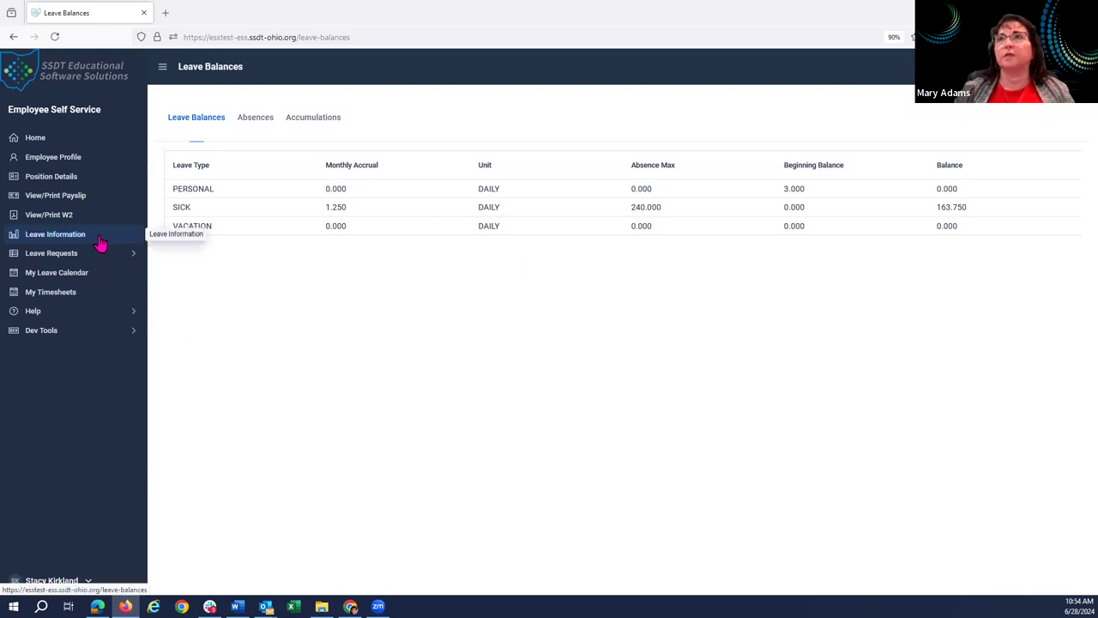
click(246, 121)
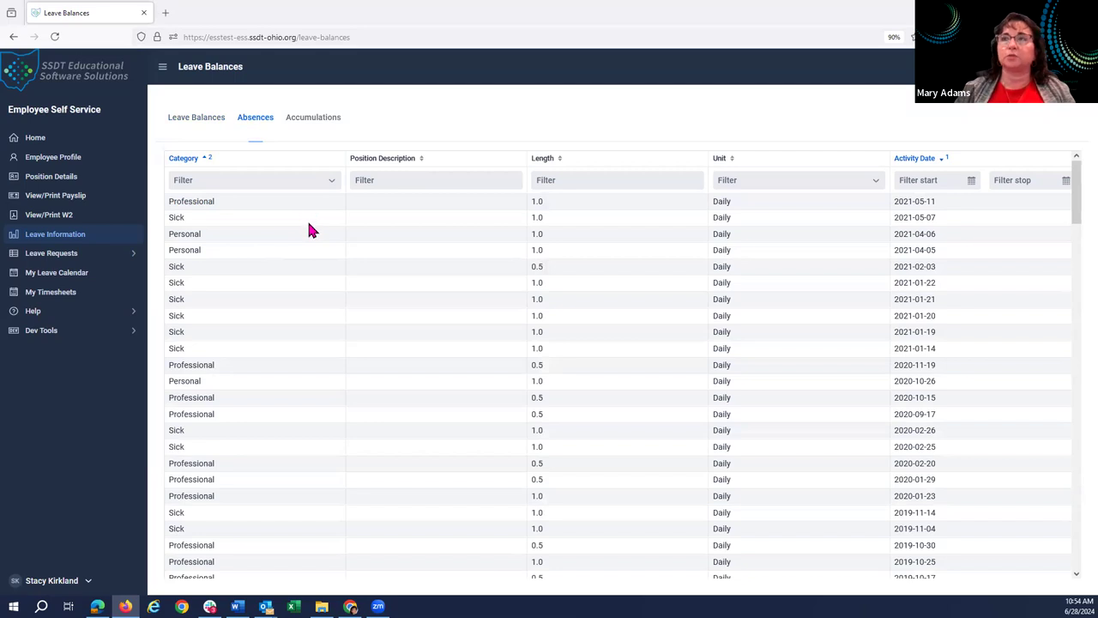
Filter absences by Sick, then Professional, clear the filter, and view the Accumulations list.
click(333, 182)
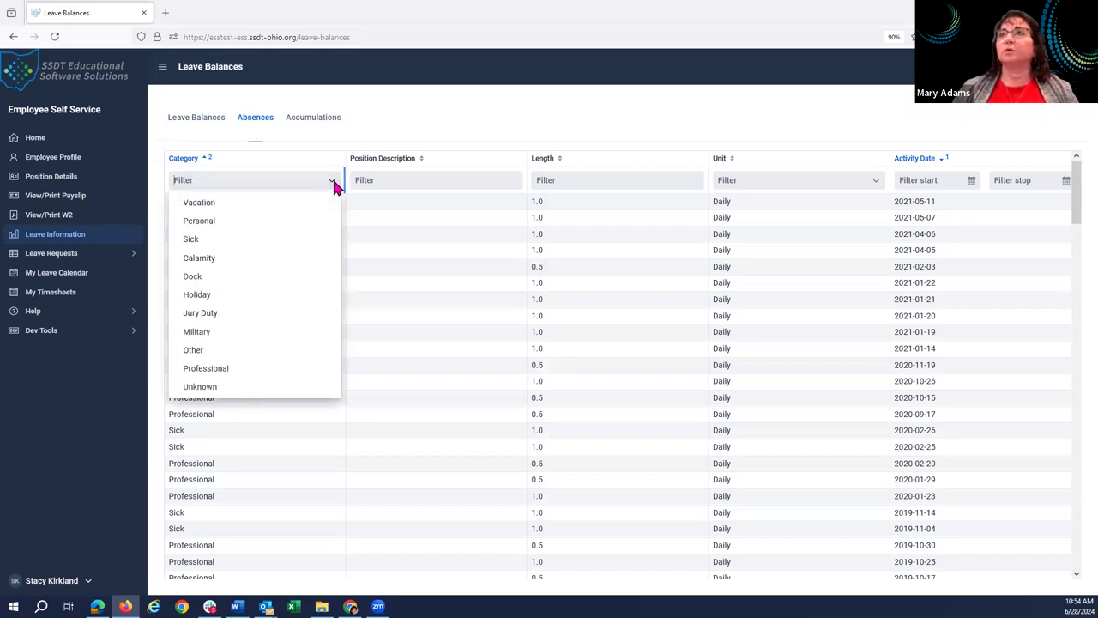
click(190, 241)
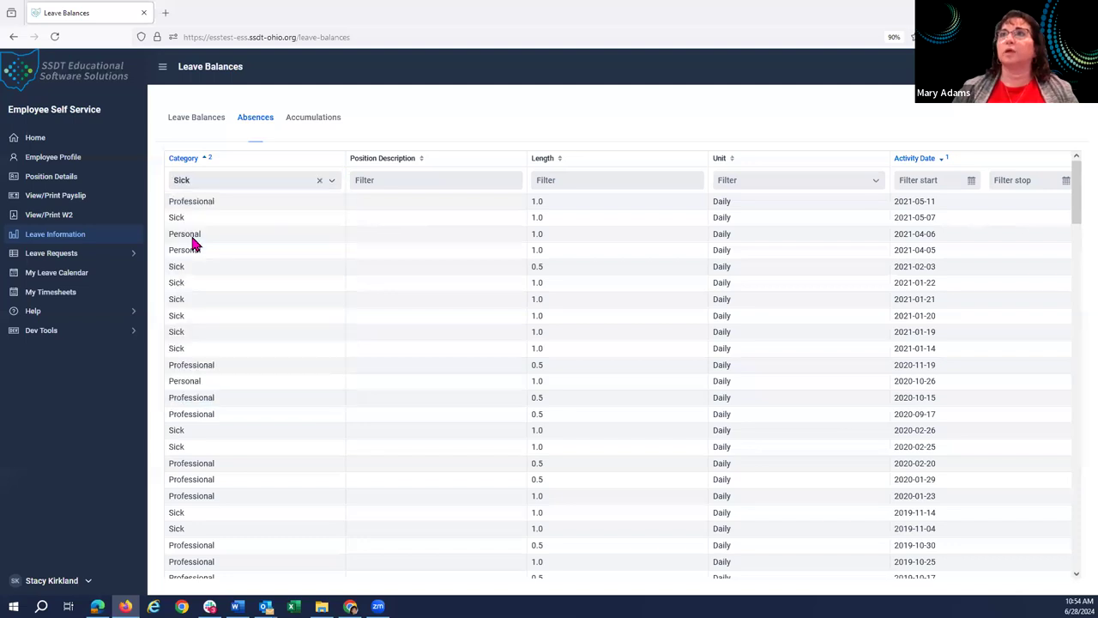
click(332, 184)
click(211, 370)
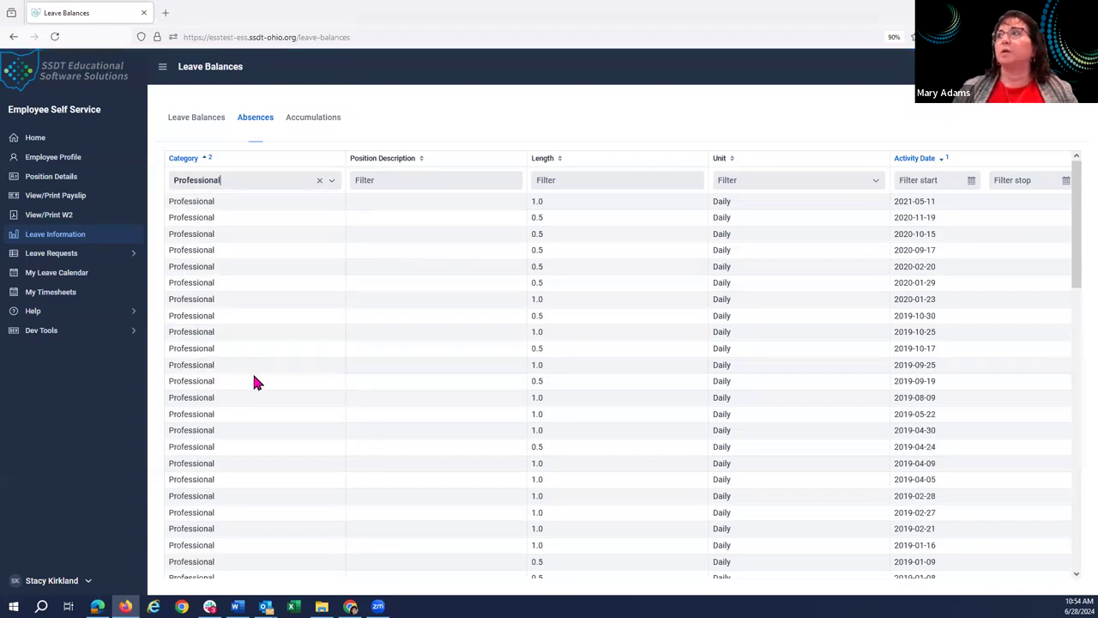
click(319, 181)
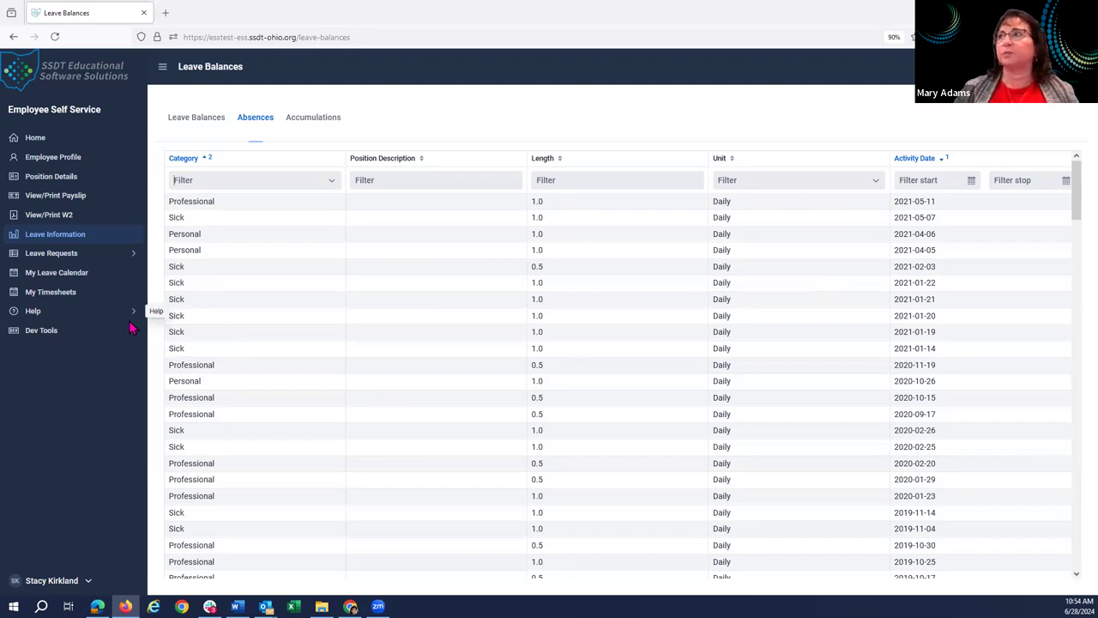
click(316, 121)
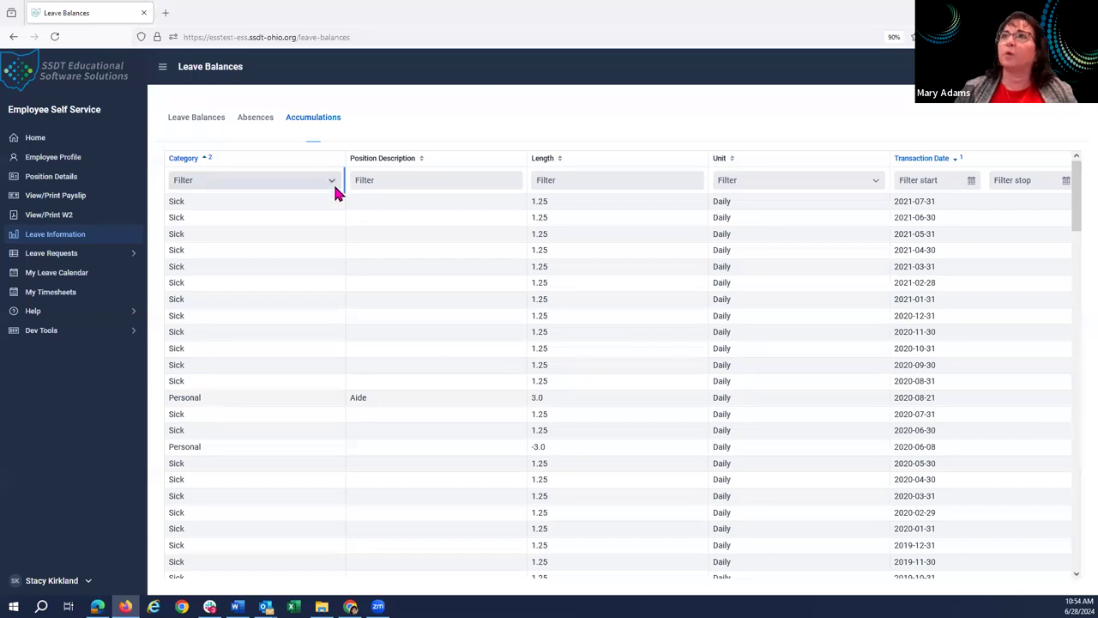
Filter accumulations to Personal, showing yearly 3.0-day grants, and expand Leave Requests in the sidebar.
click(332, 181)
click(200, 222)
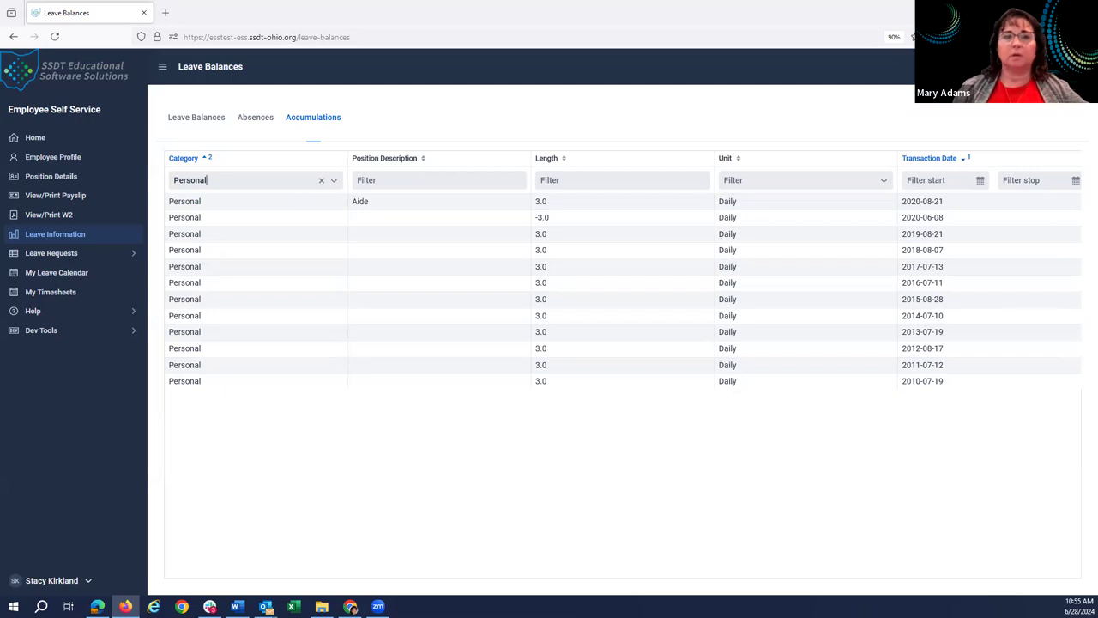
click(43, 253)
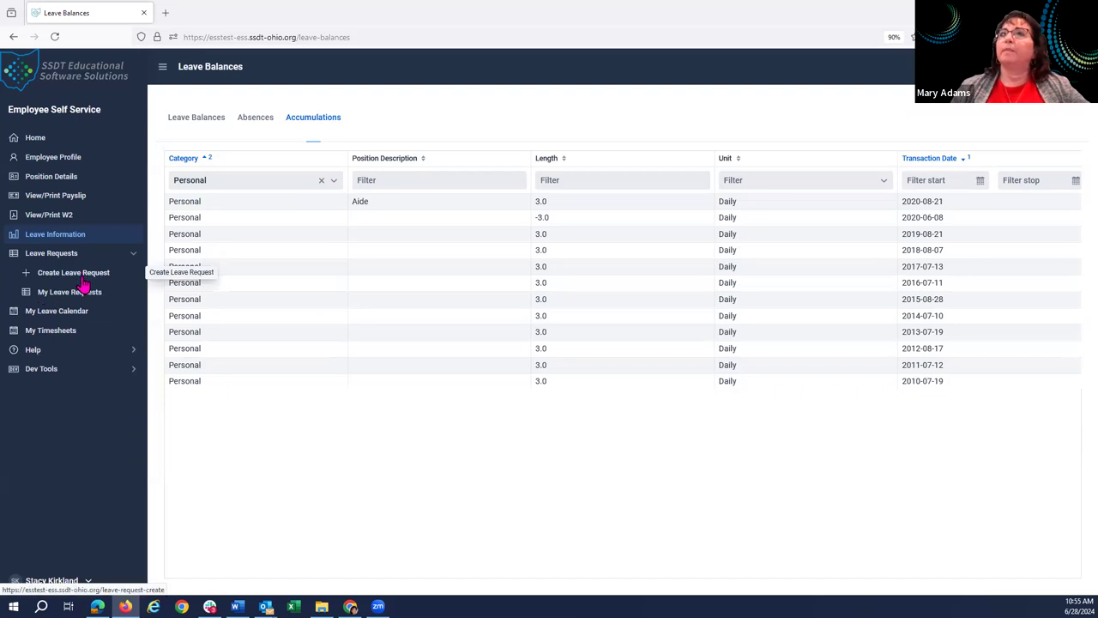
Review the Create Leave Request form, then view My Leave Requests with its Initiated Sick request.
click(83, 283)
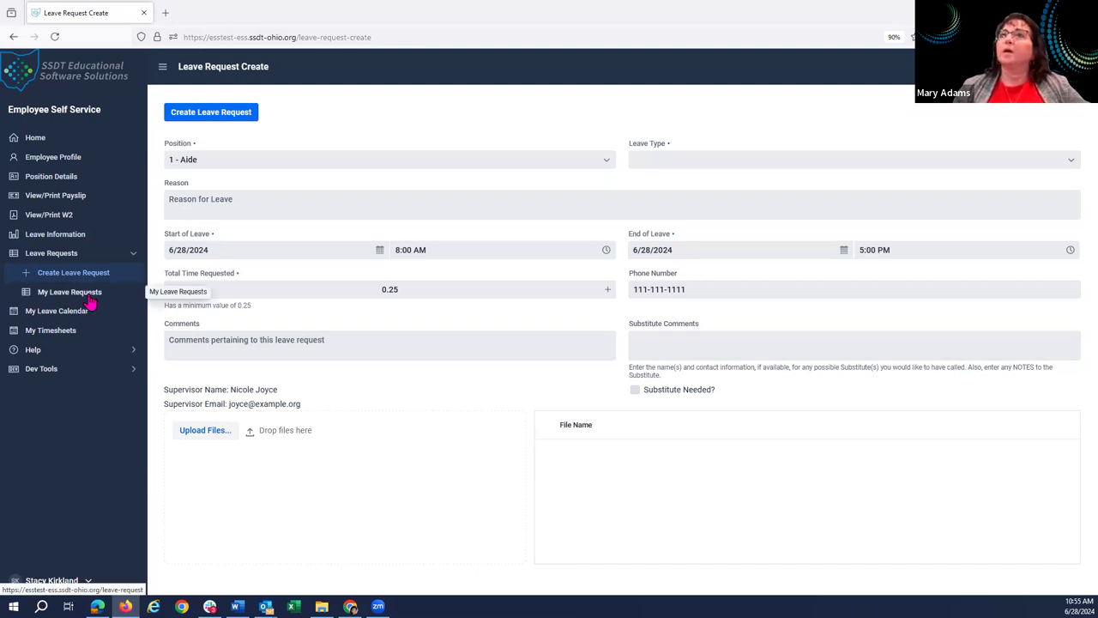
click(64, 296)
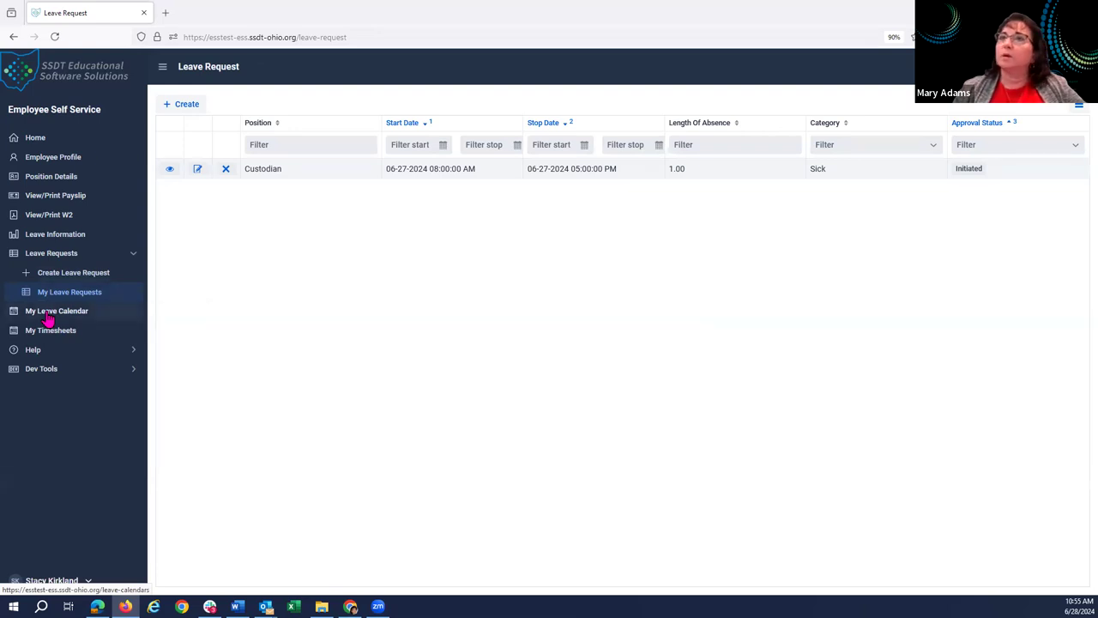
View the June 2024 leave calendar, then open the empty My Timesheets page.
click(47, 319)
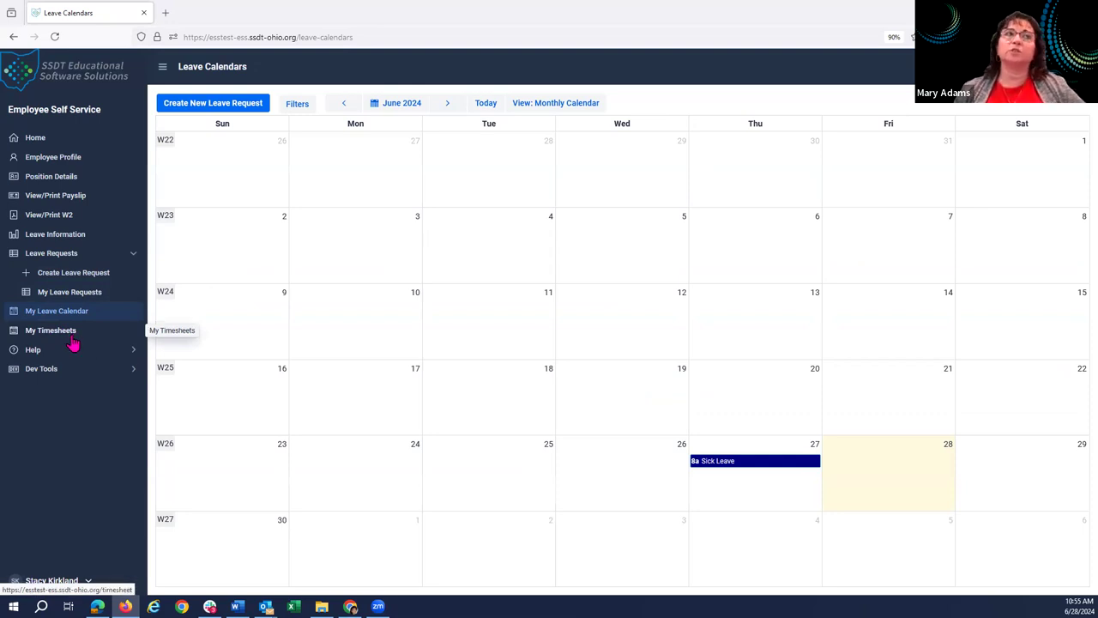
click(73, 339)
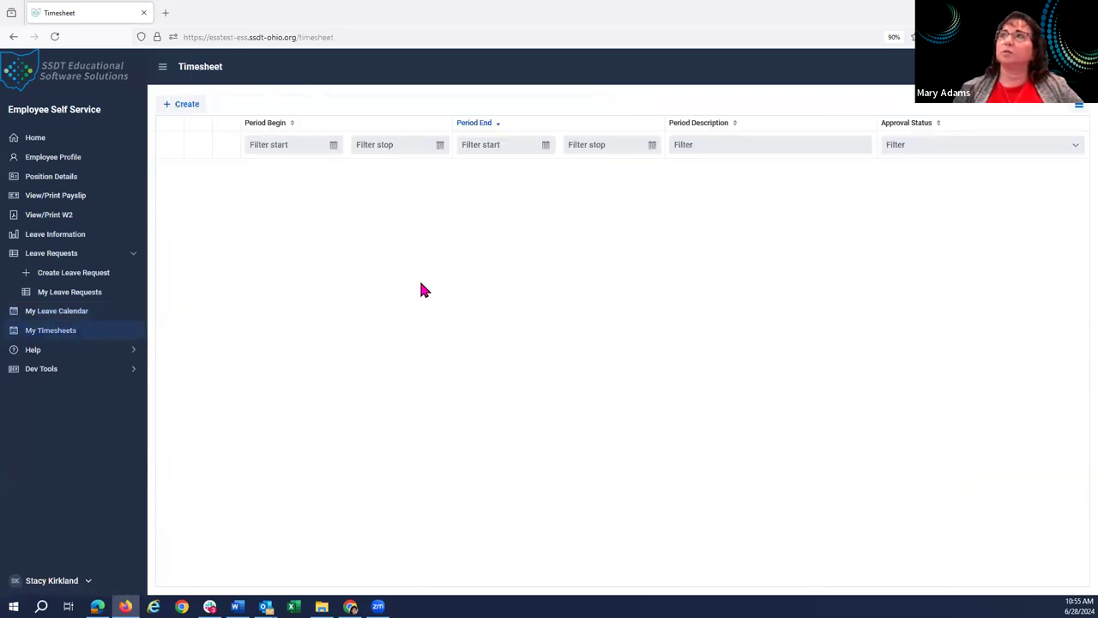
Check the Help About and Documentation pages, then switch to the admin configuration window.
click(134, 352)
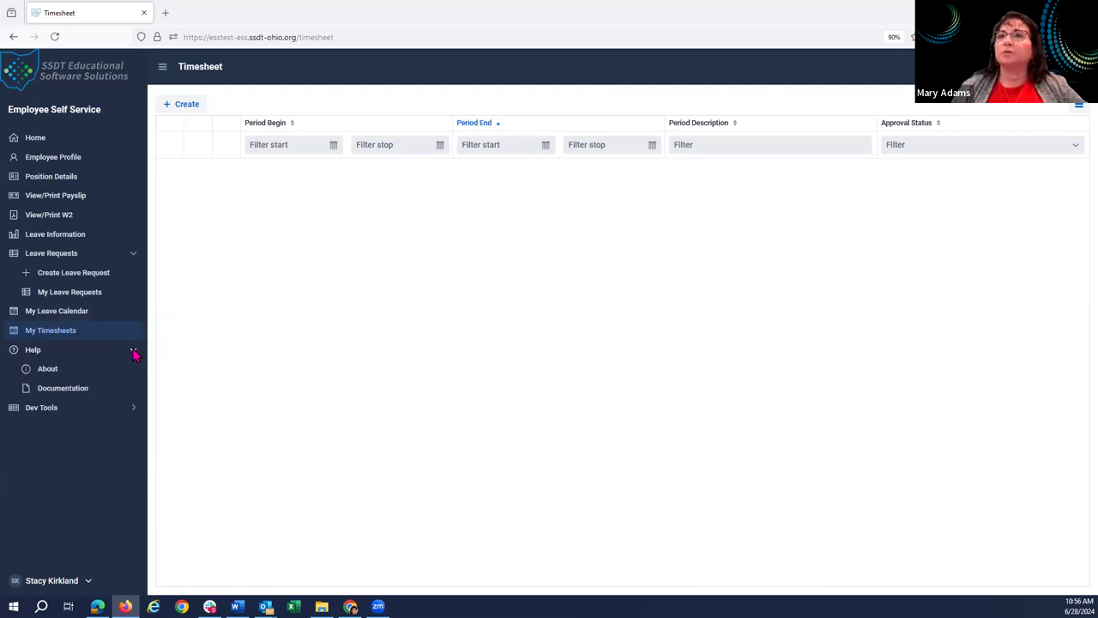
click(50, 372)
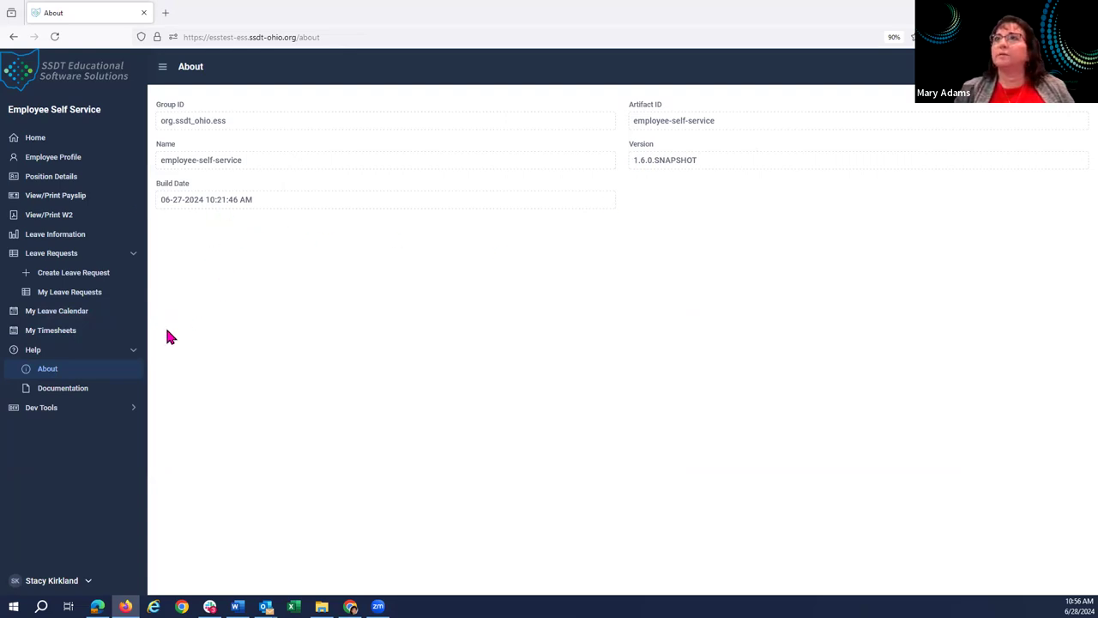
click(77, 397)
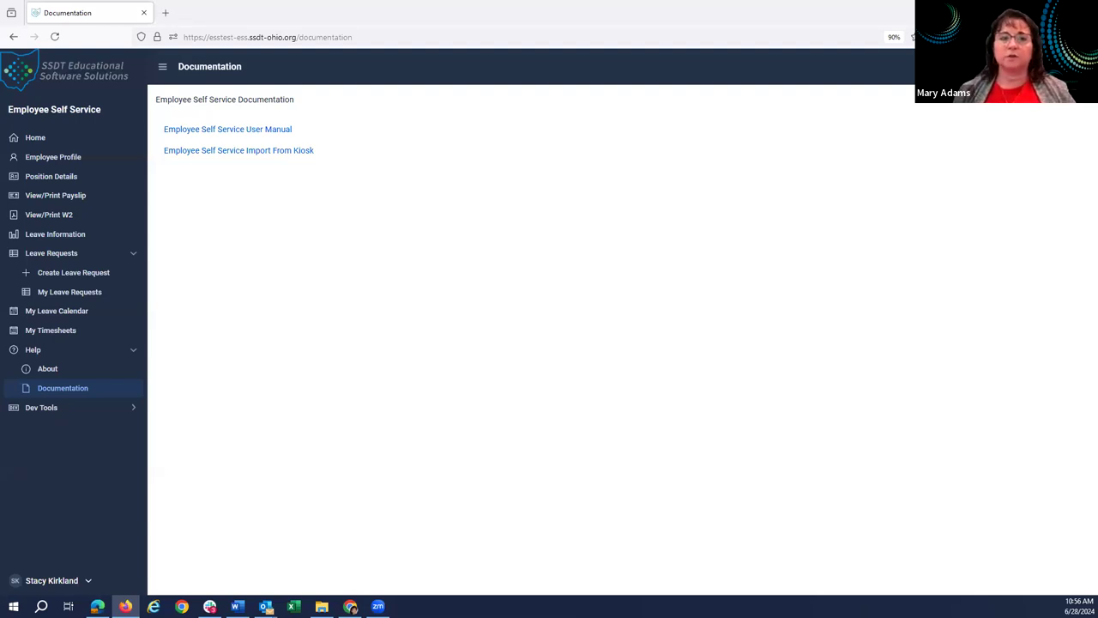
key(alt+Tab)
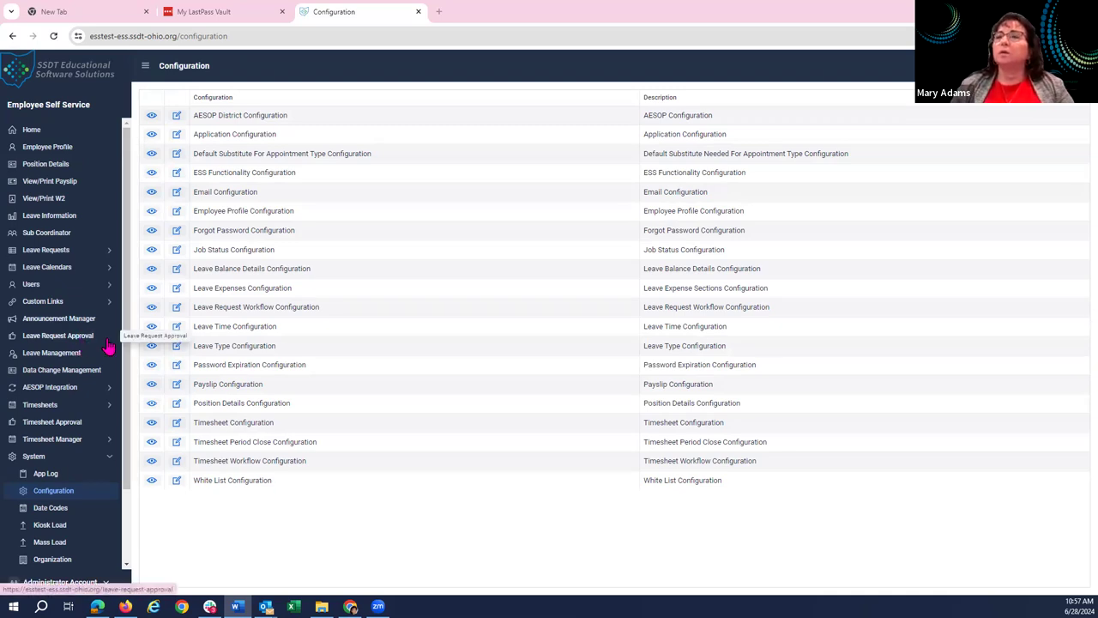
Expand Users in the admin sidebar and bring up the approver Groups list.
click(38, 288)
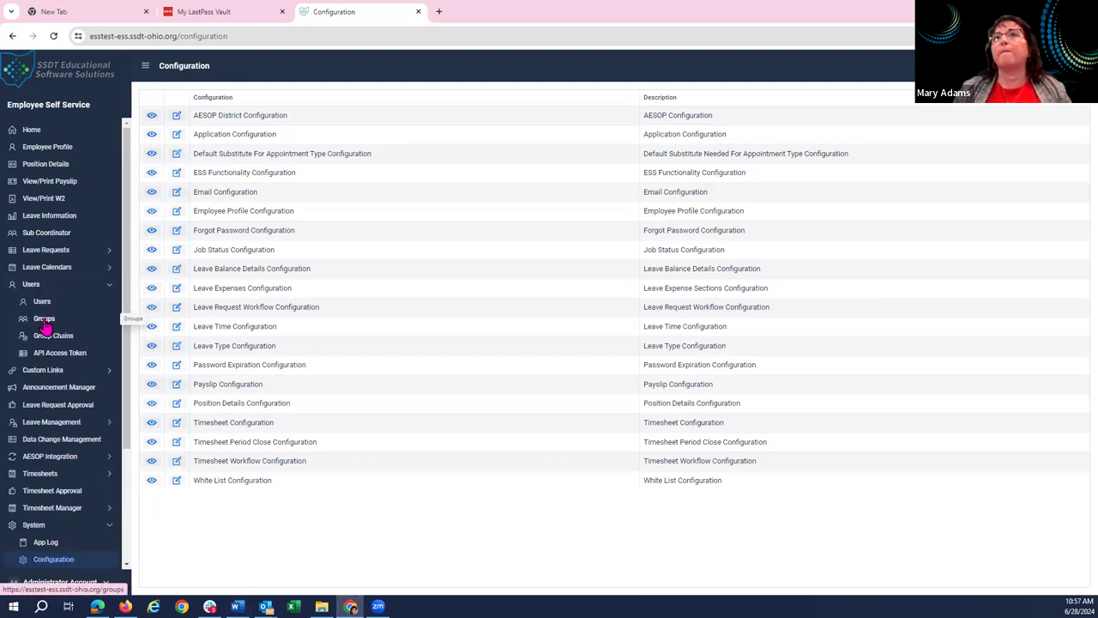
click(44, 326)
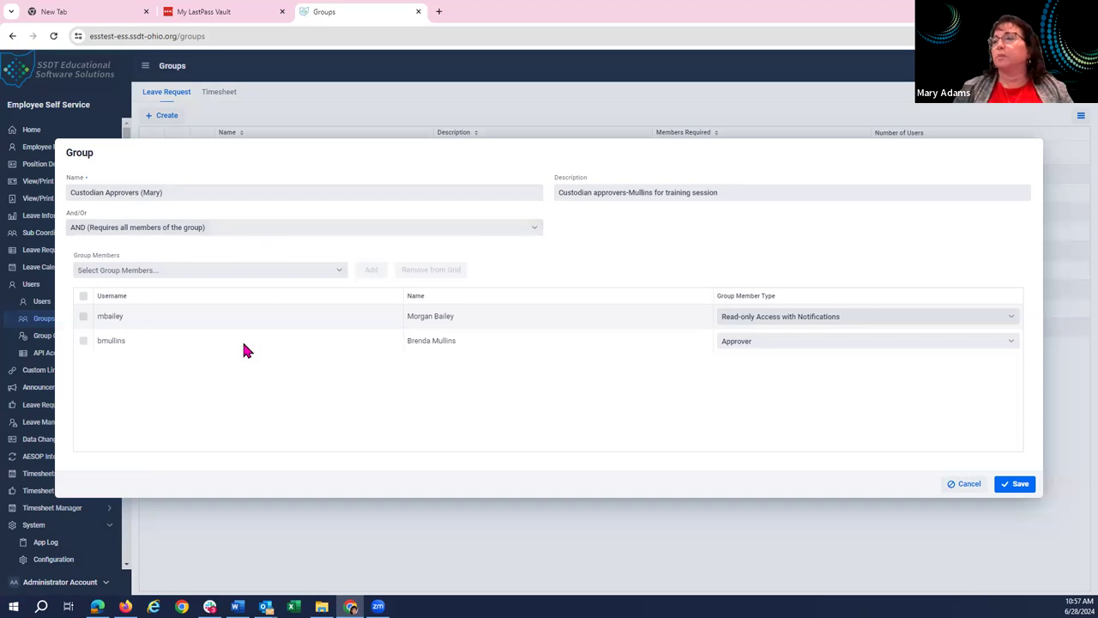
Keep AND as the Custodian Approvers group's requirement and cancel without saving.
click(539, 228)
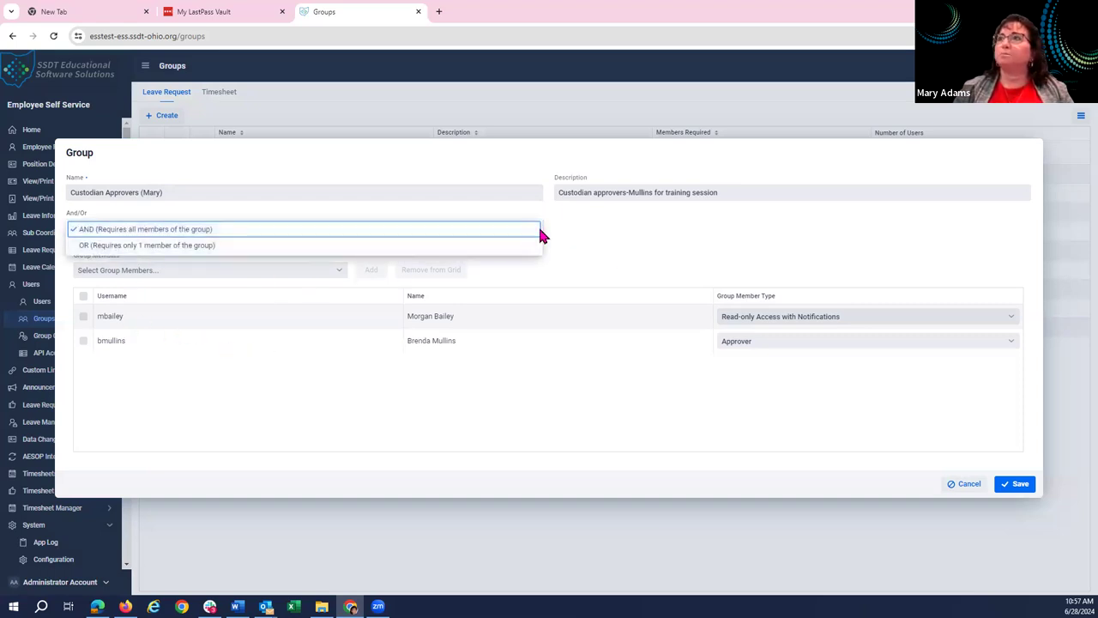
click(562, 242)
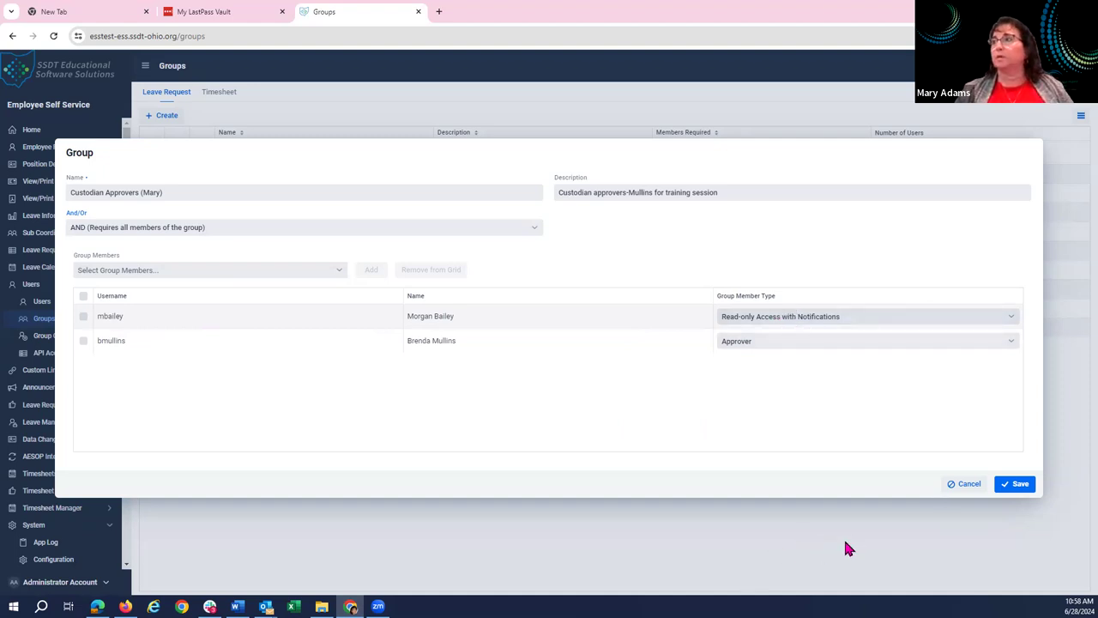
click(963, 491)
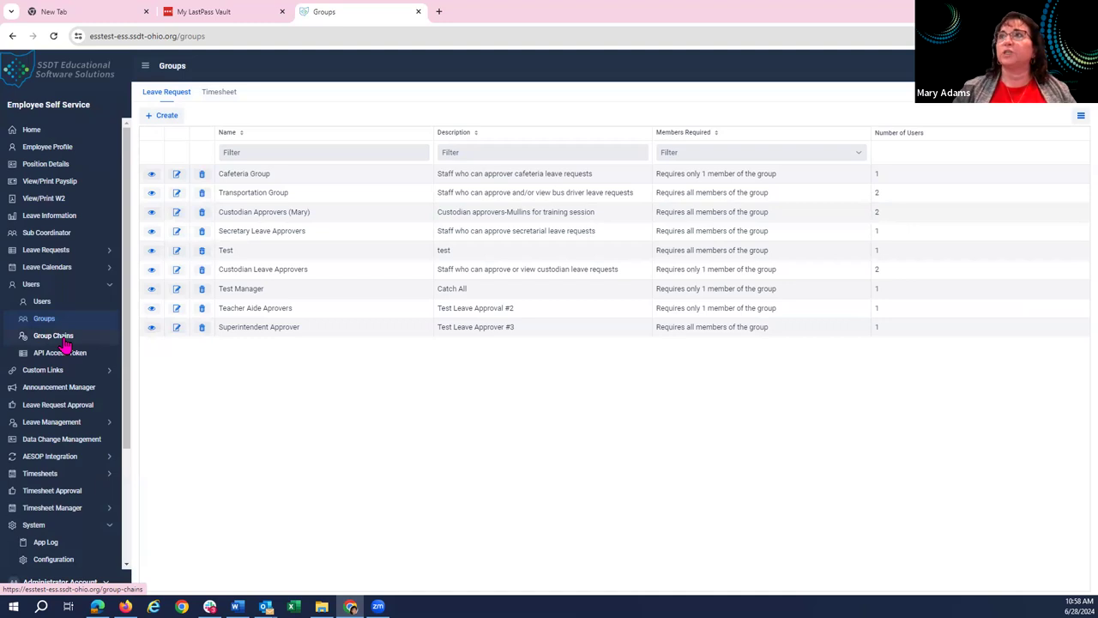
Inspect the Custodian A-Workflow chain's groups, specific employees and positions, then cancel unchanged.
click(63, 339)
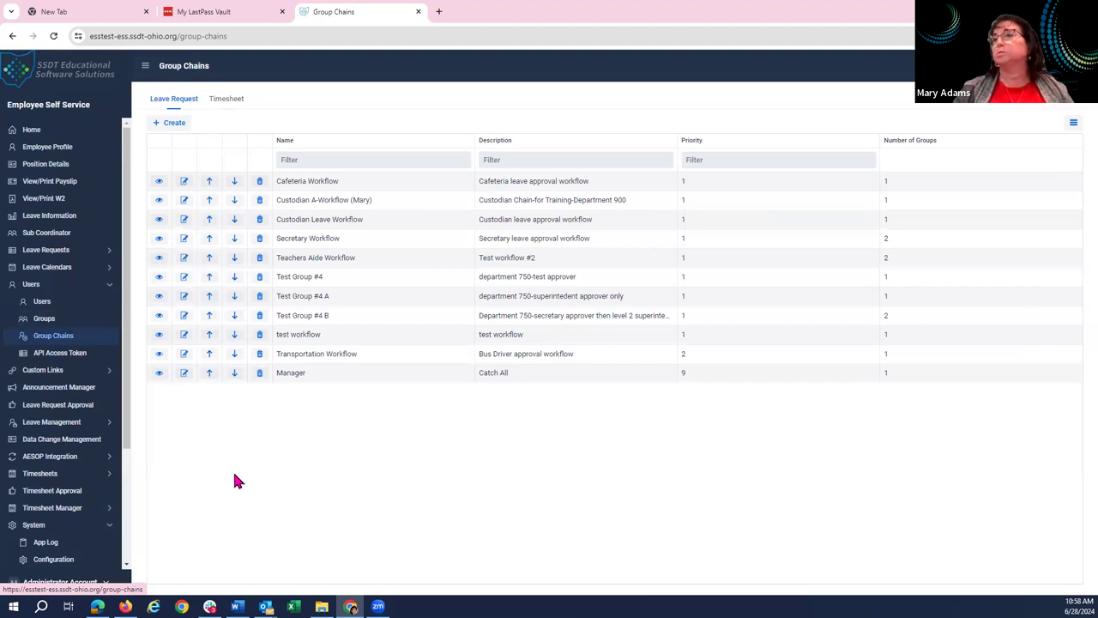
click(183, 202)
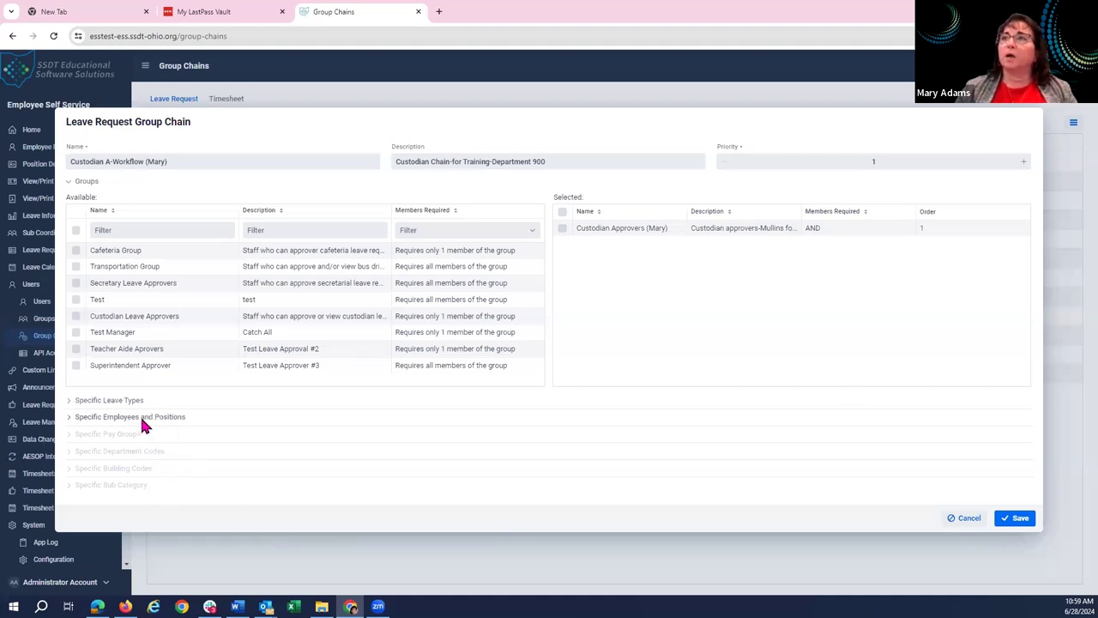
click(71, 418)
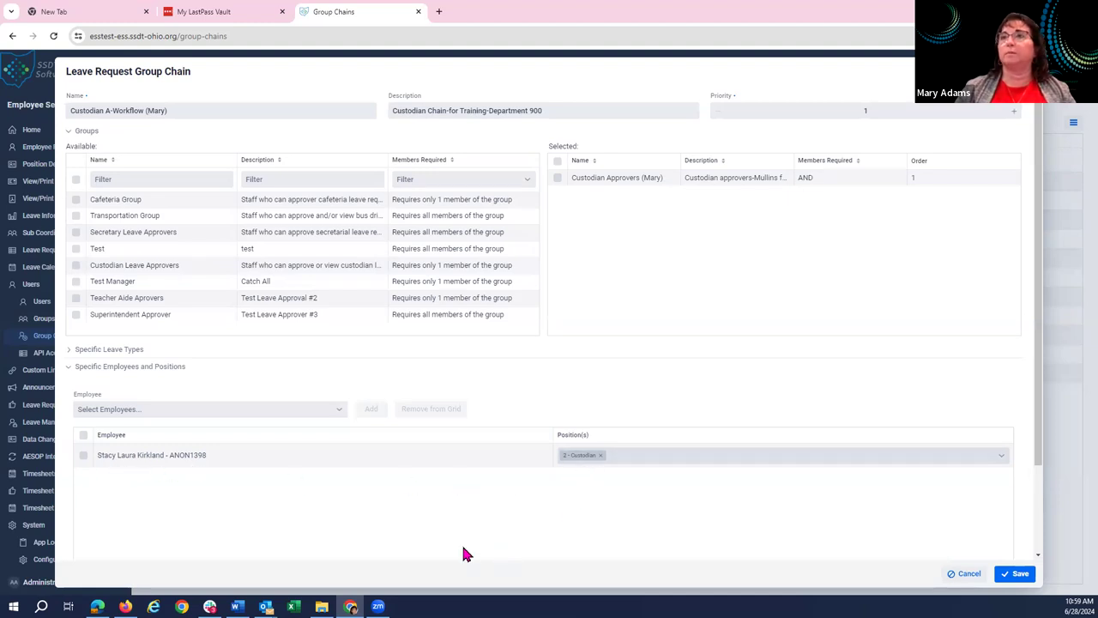
click(71, 369)
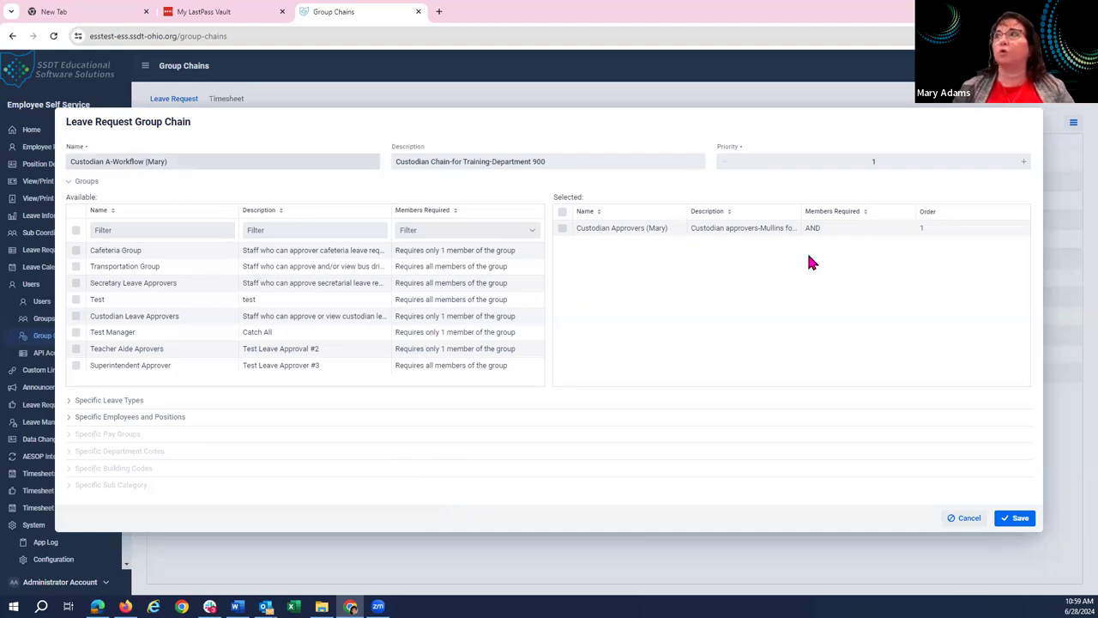
click(964, 519)
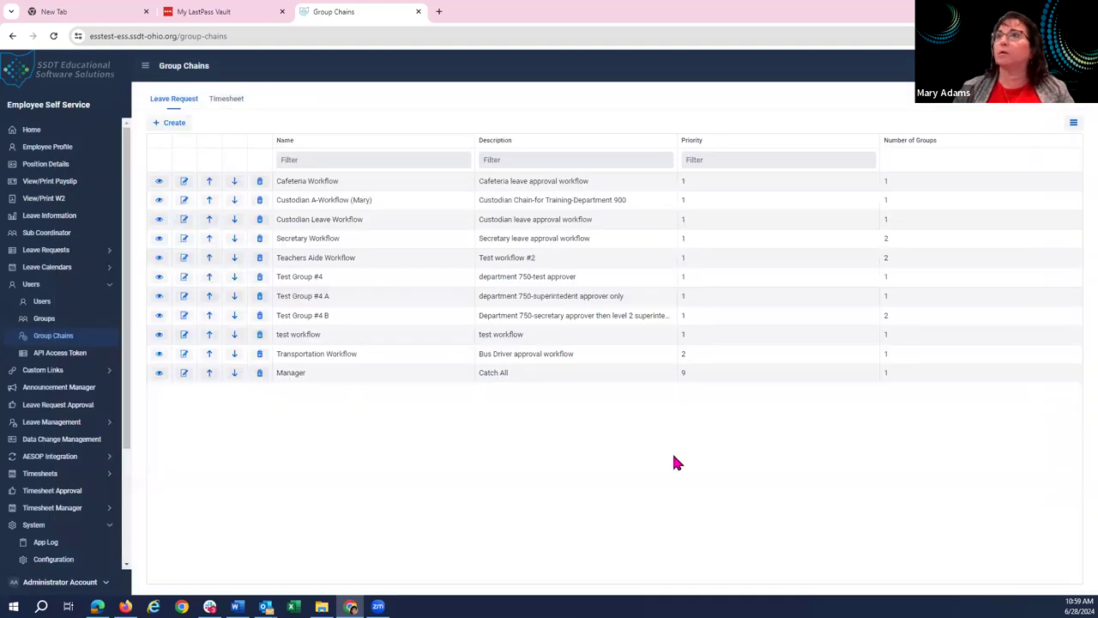
View the Custodian Approvers group: AND requirement, one Approver, one read-only member.
click(46, 318)
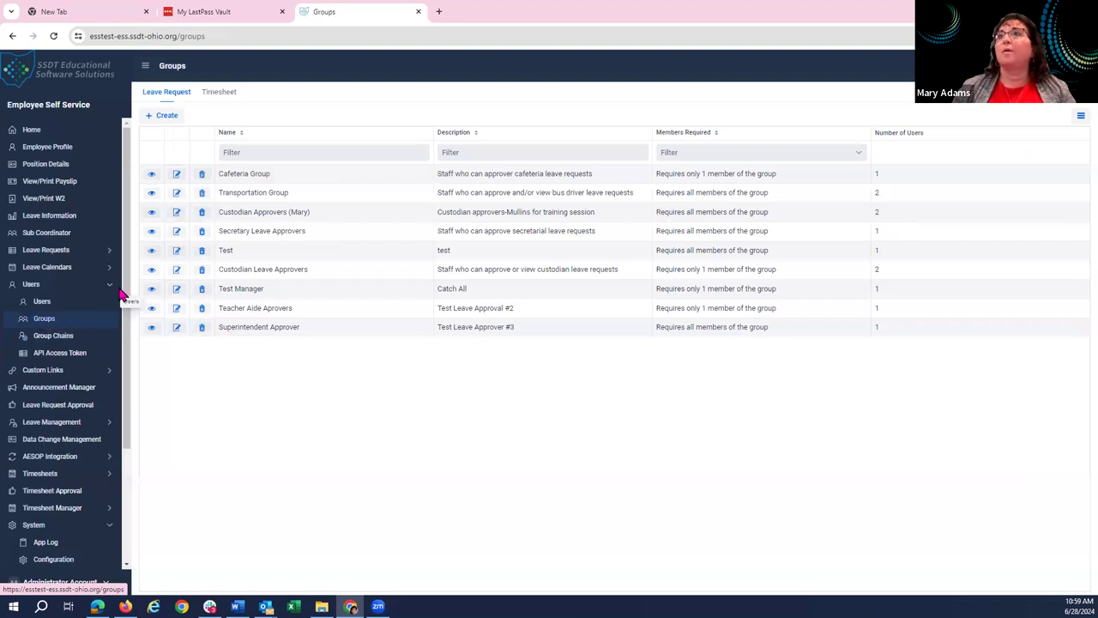
click(151, 213)
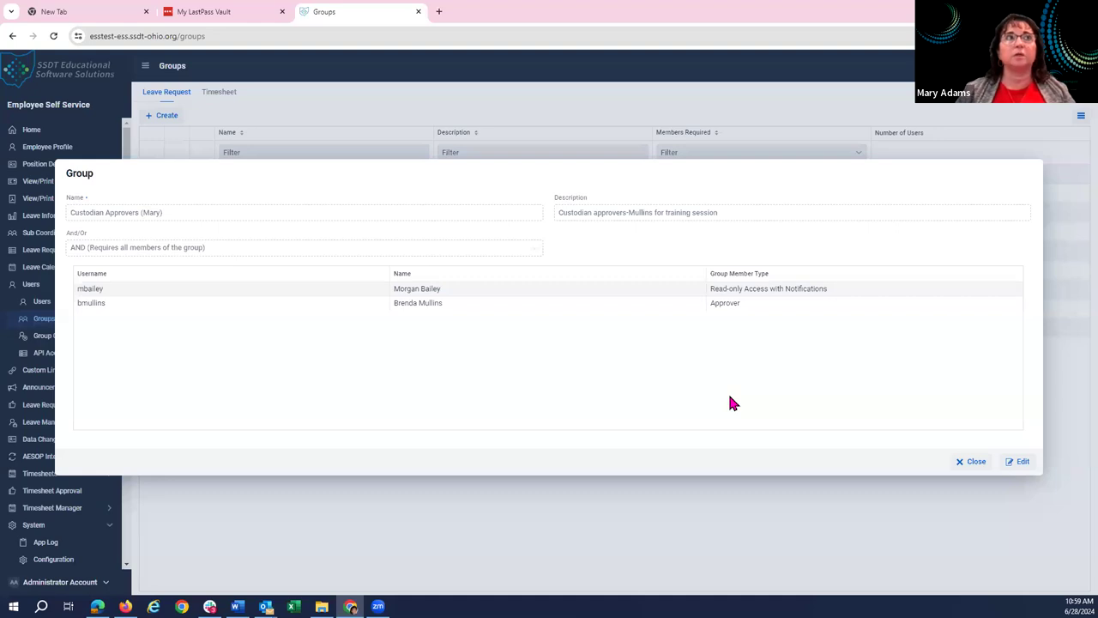
Close the Custodian Approvers group details to return to the Groups list.
click(971, 462)
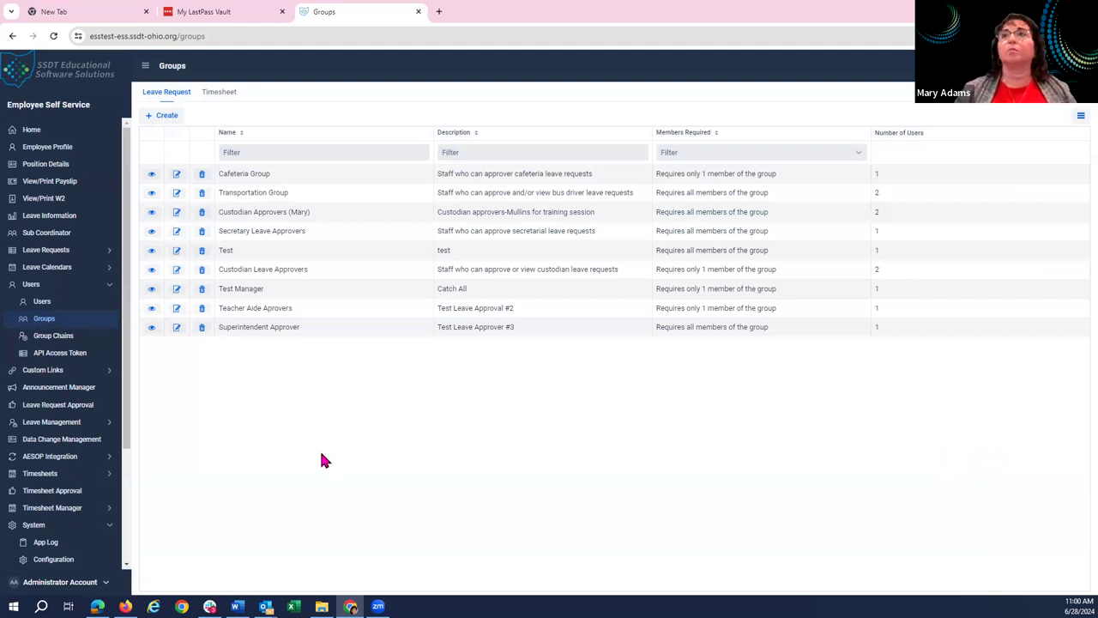
View the Custodian A-Workflow chain's details from the Group Chains list.
click(40, 340)
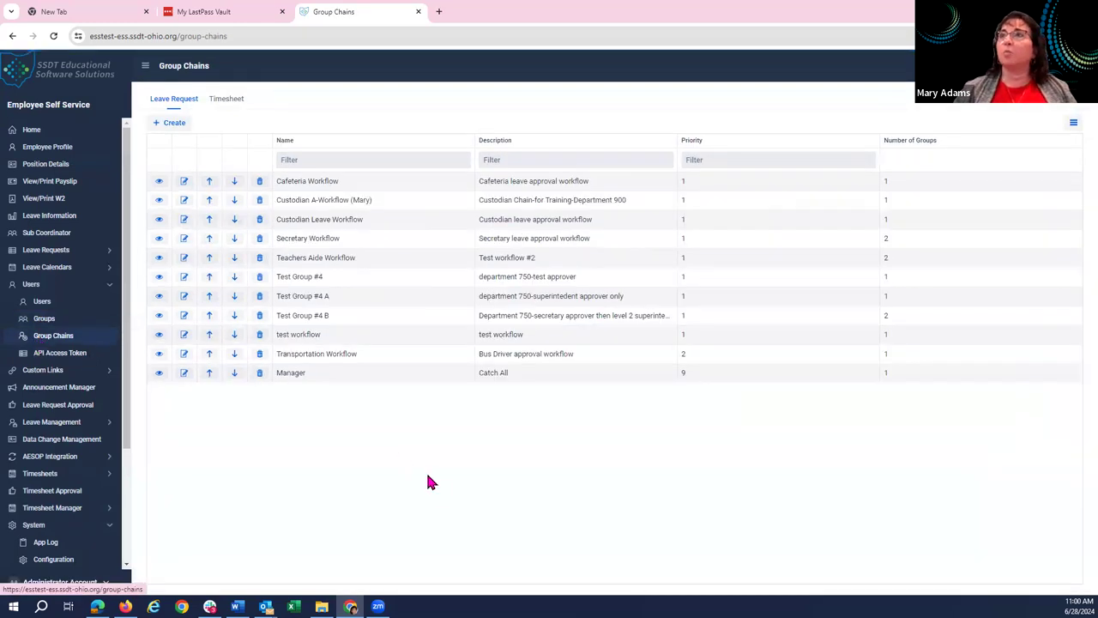
click(160, 200)
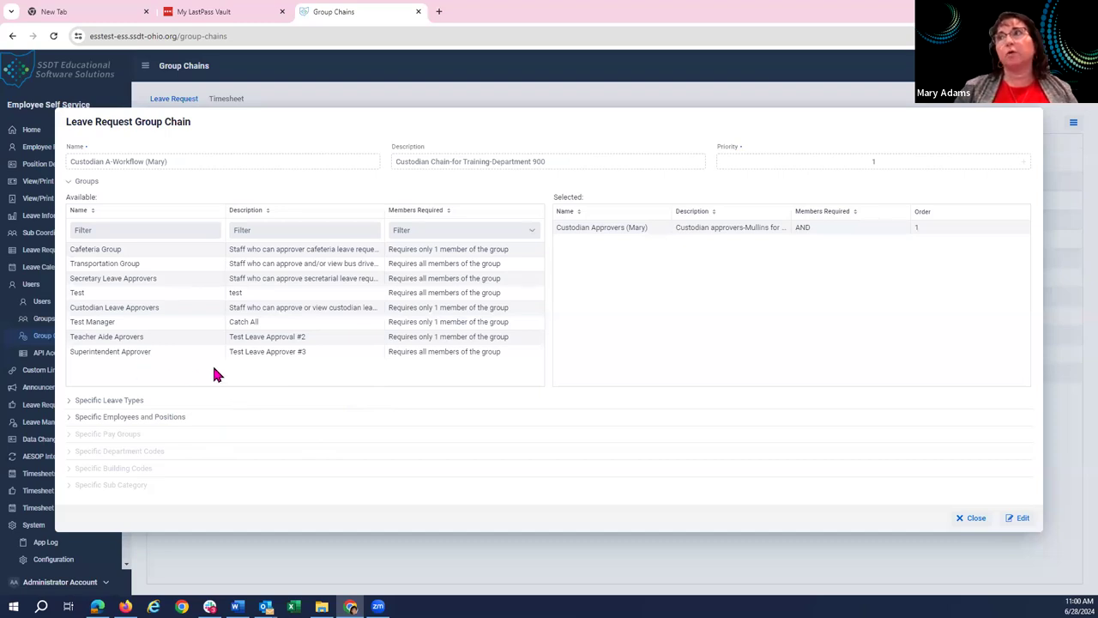
Add Superintendent Approver as order 2 in the Custodian A-Workflow chain, then discard it.
click(1021, 519)
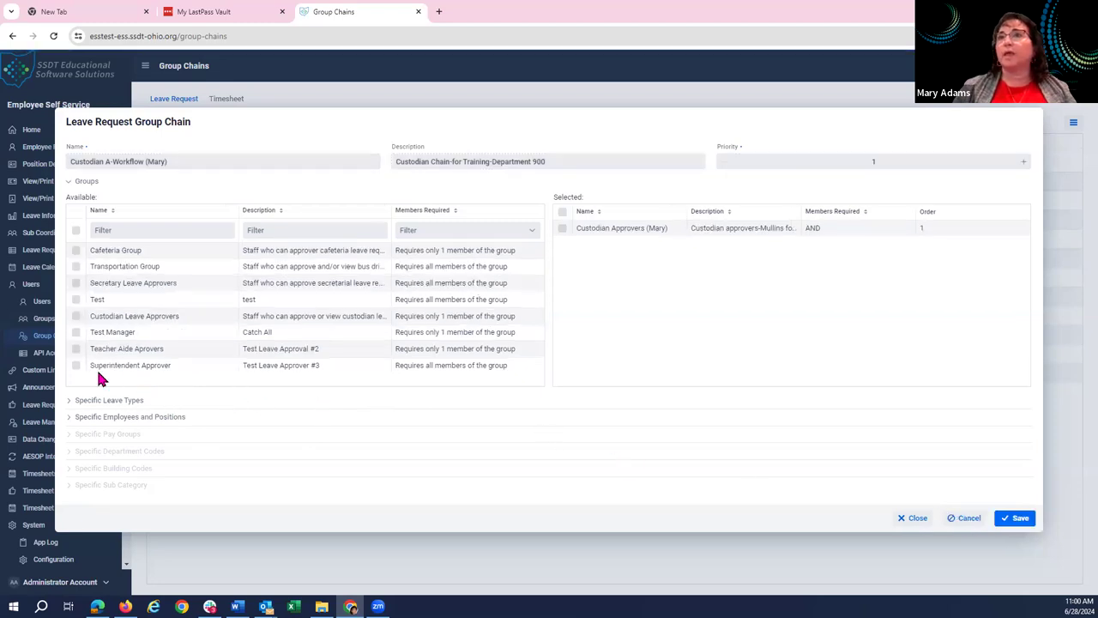
click(76, 367)
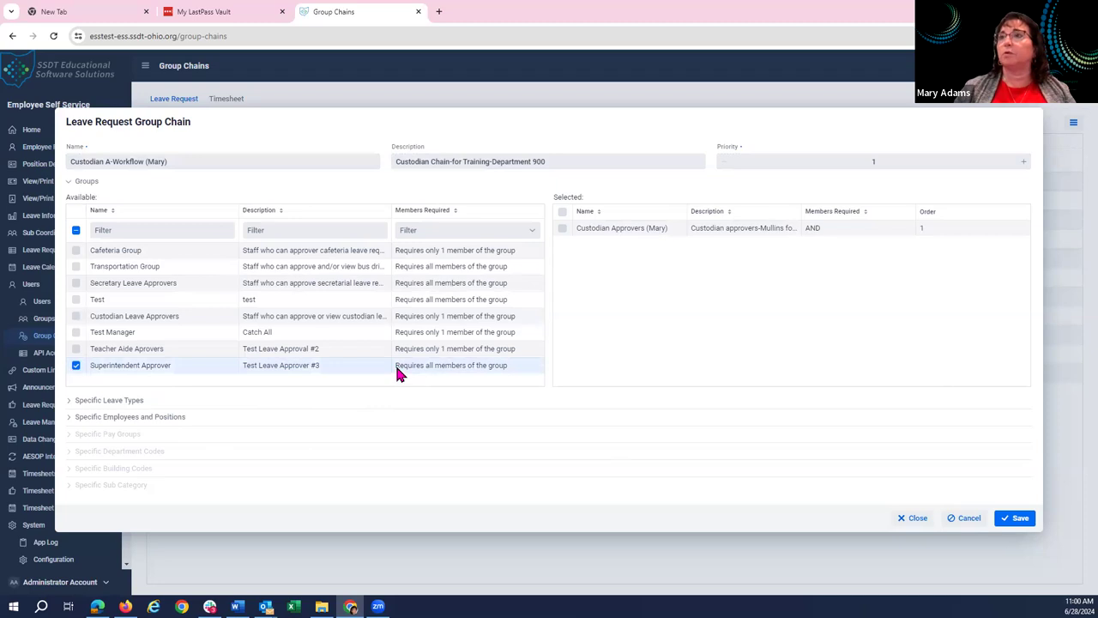
drag(590, 365, 860, 314)
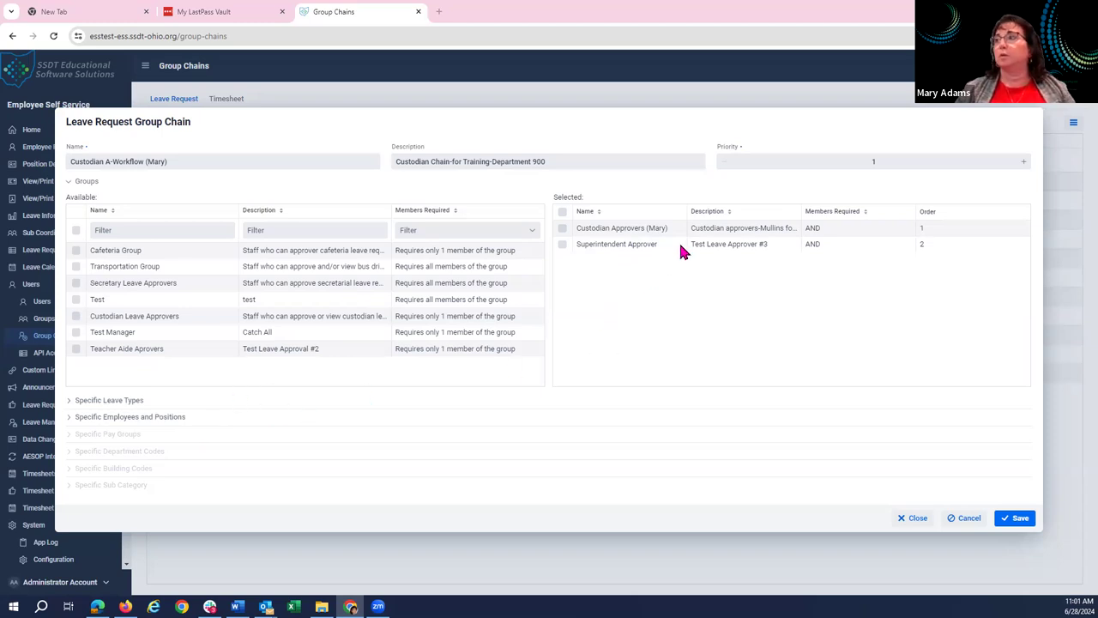
click(917, 519)
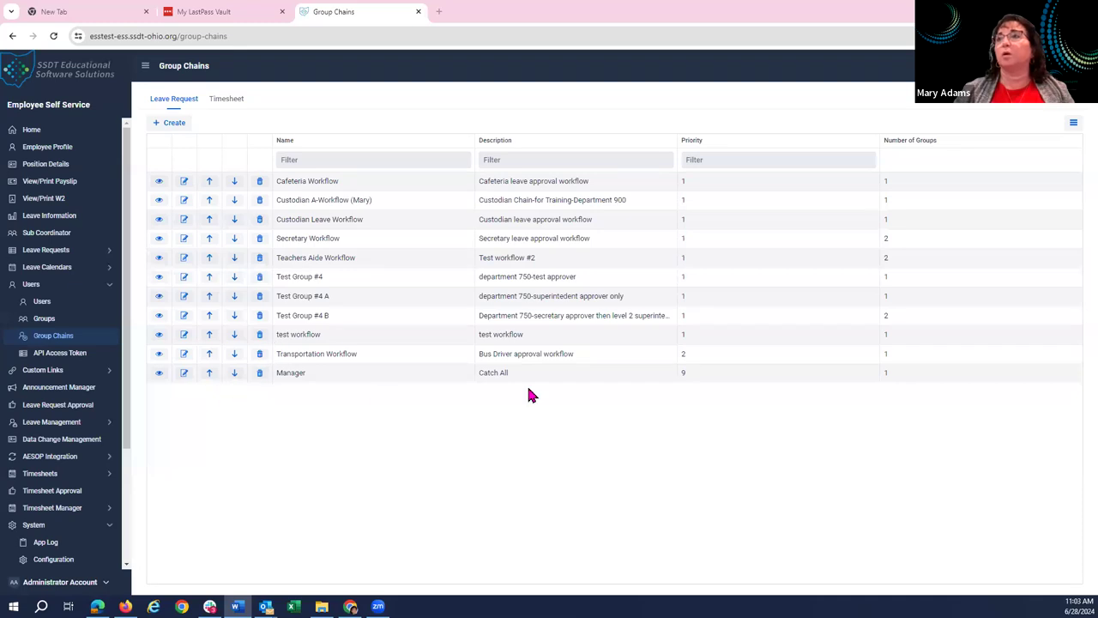
click(160, 383)
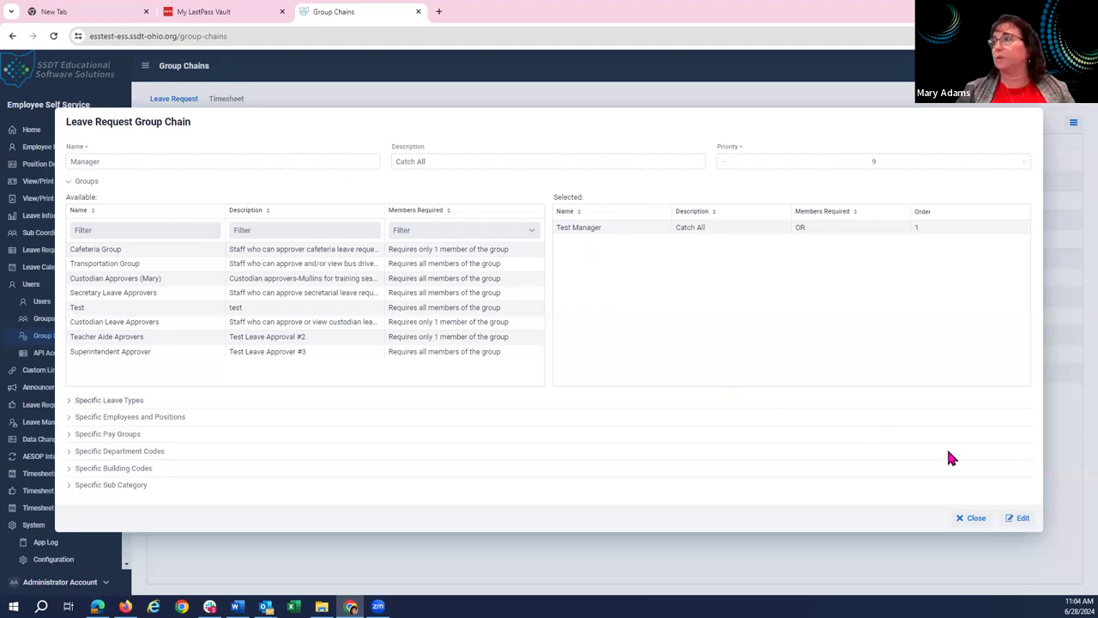
click(975, 518)
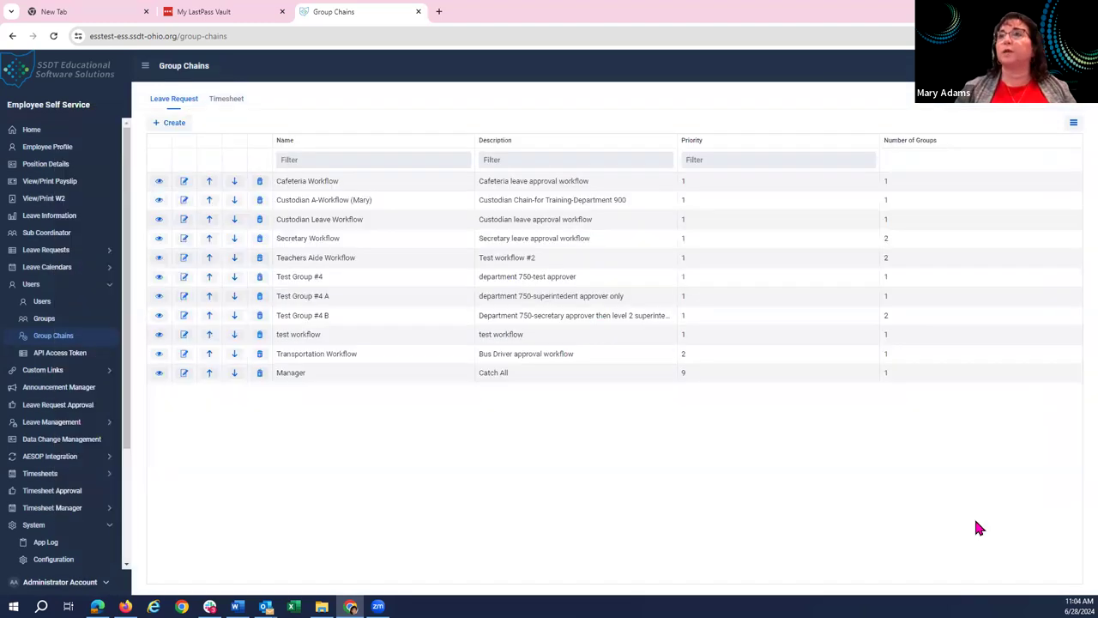
Review the Test Manager group's single OR Approver, then close it.
click(48, 323)
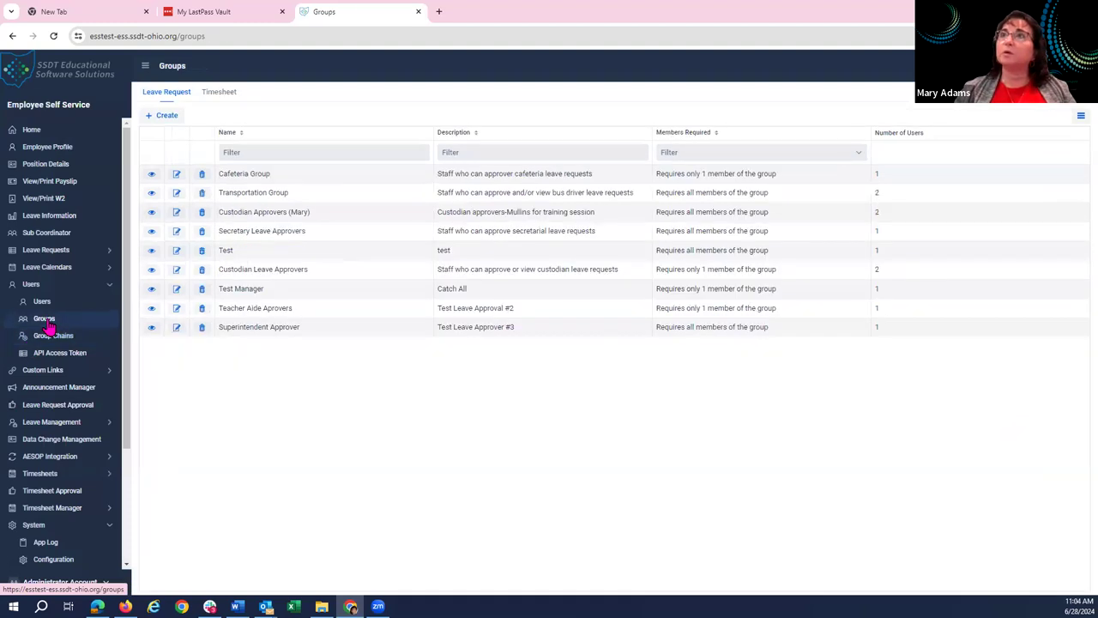
click(152, 292)
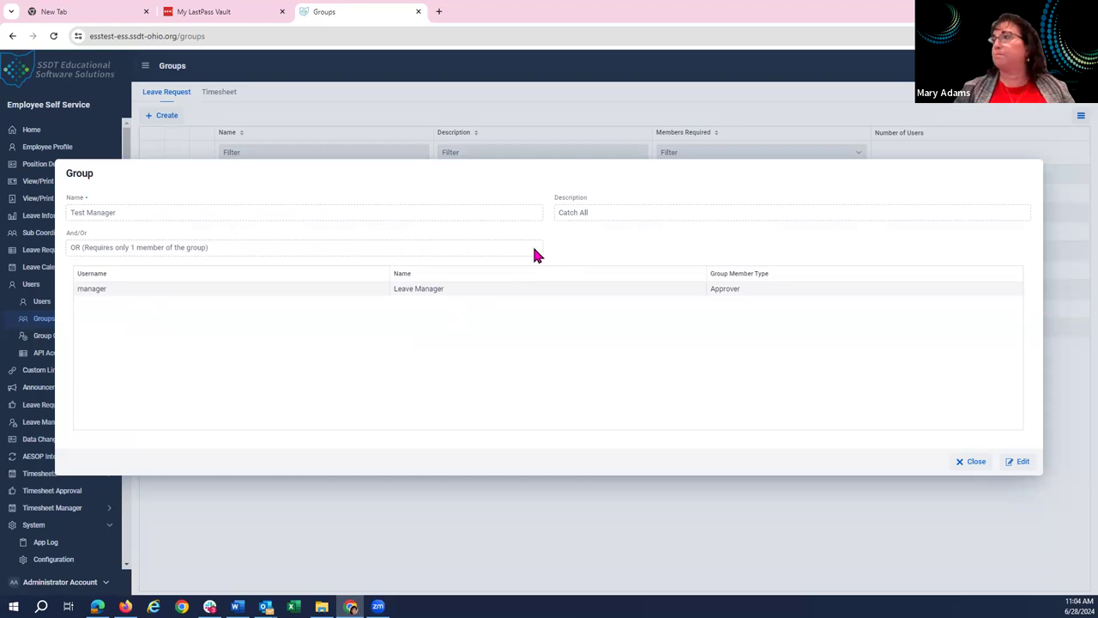
click(975, 464)
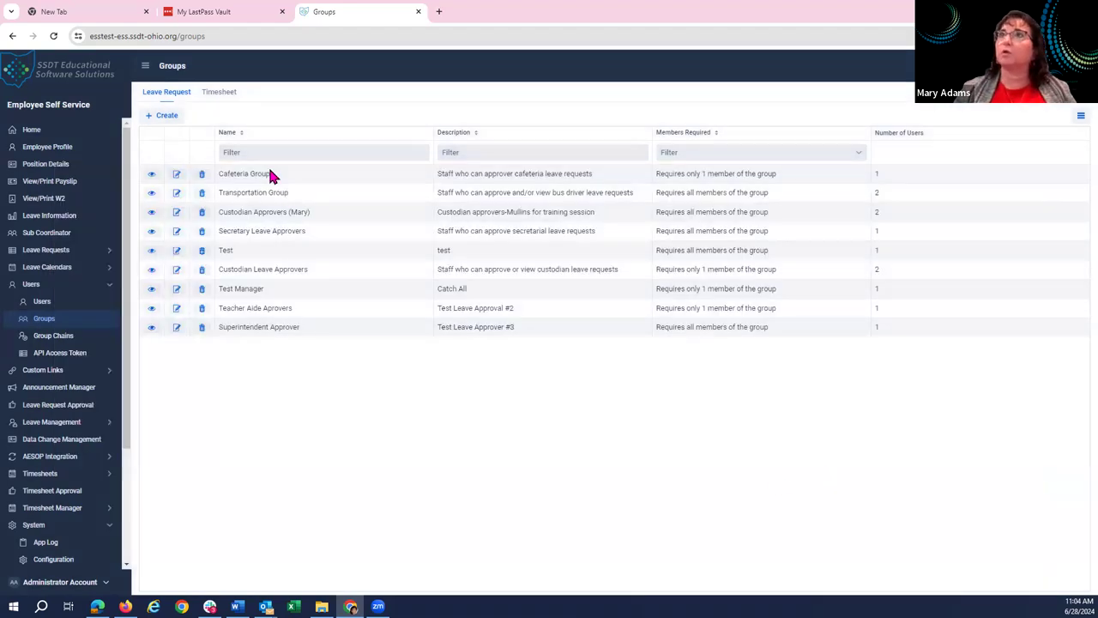
click(163, 116)
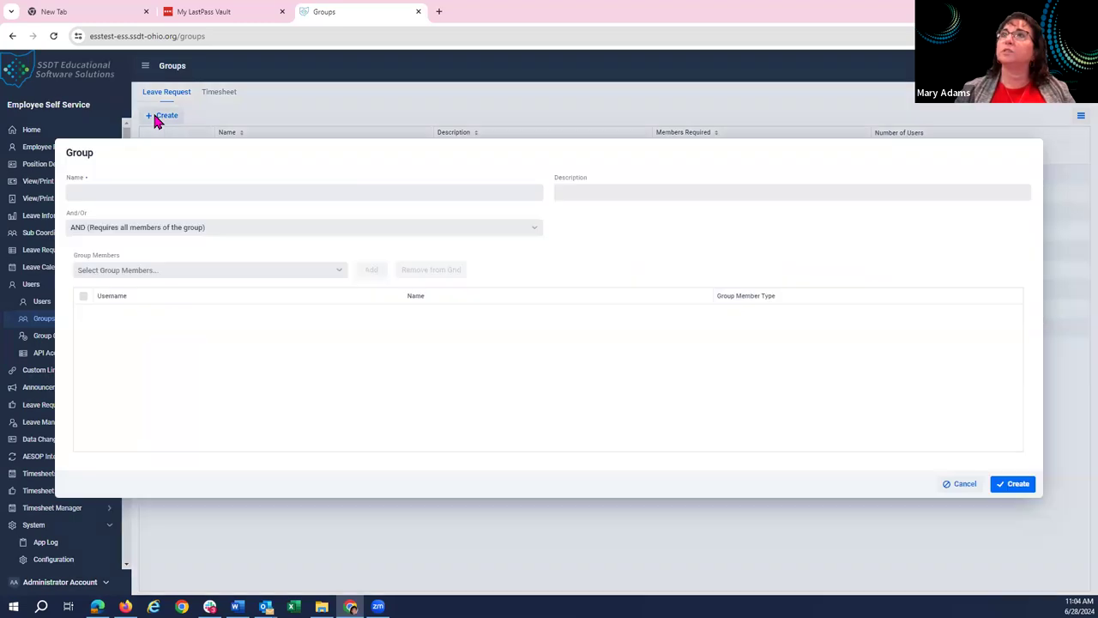
click(160, 190)
text(test)
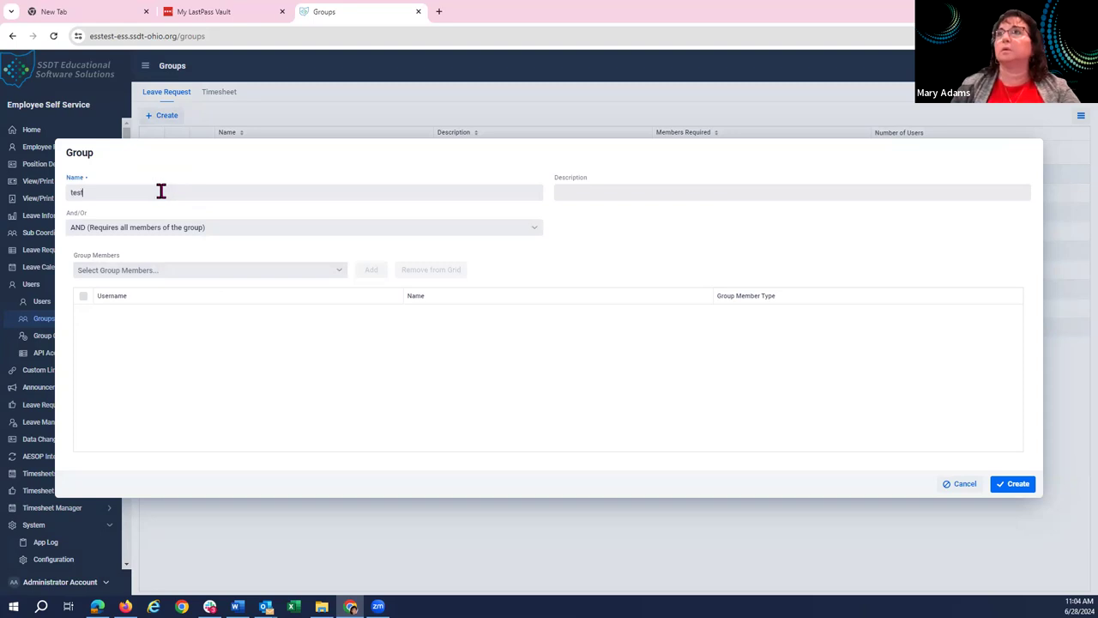
click(340, 273)
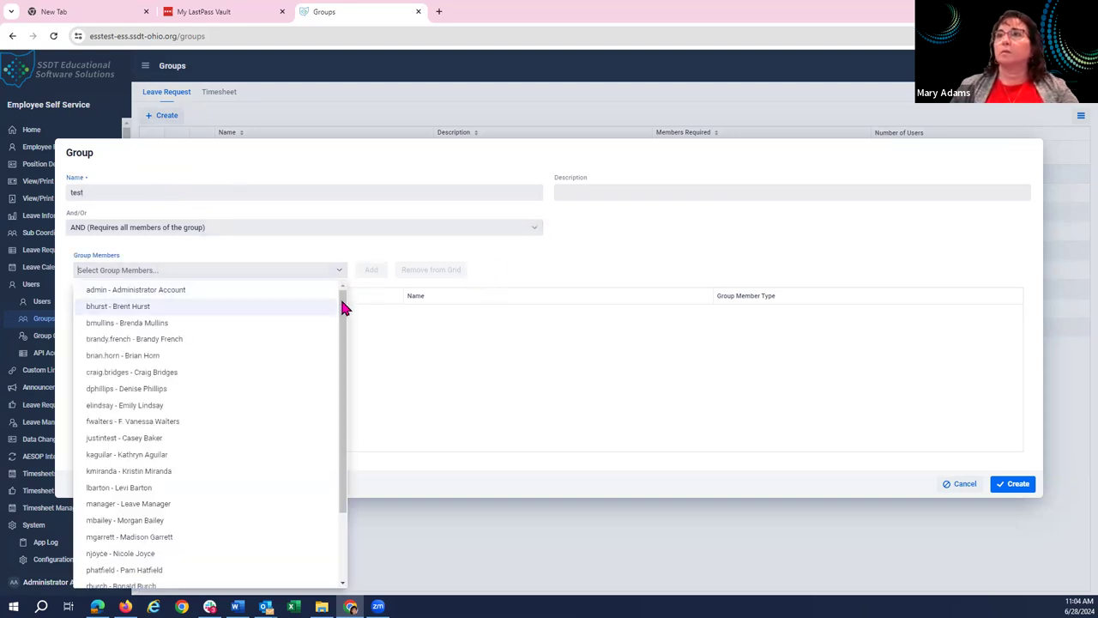
drag(343, 310, 351, 378)
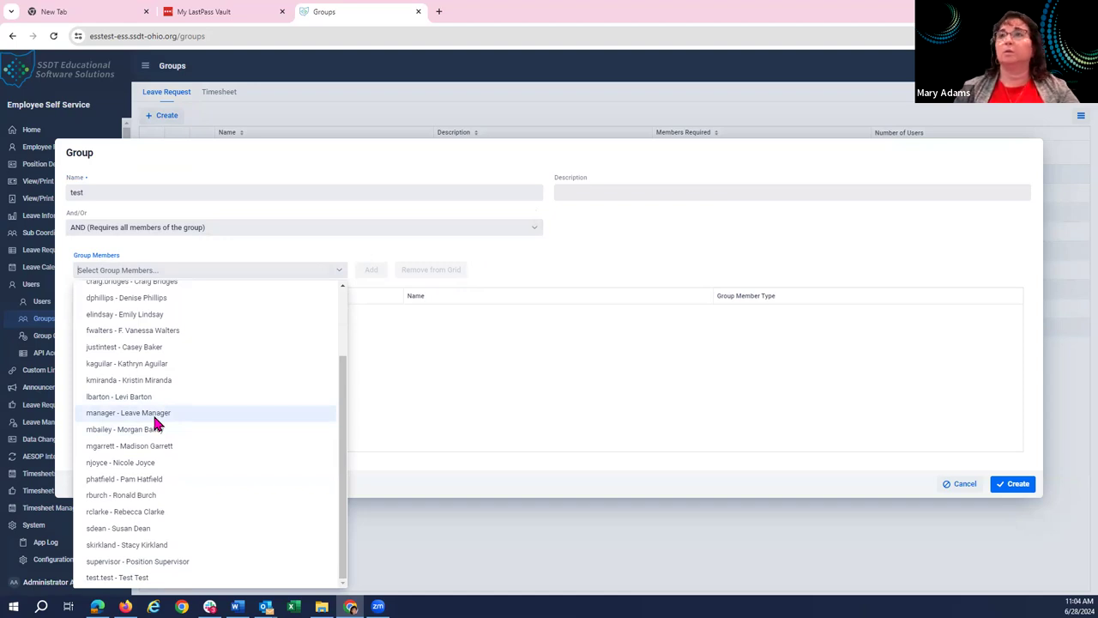
click(157, 416)
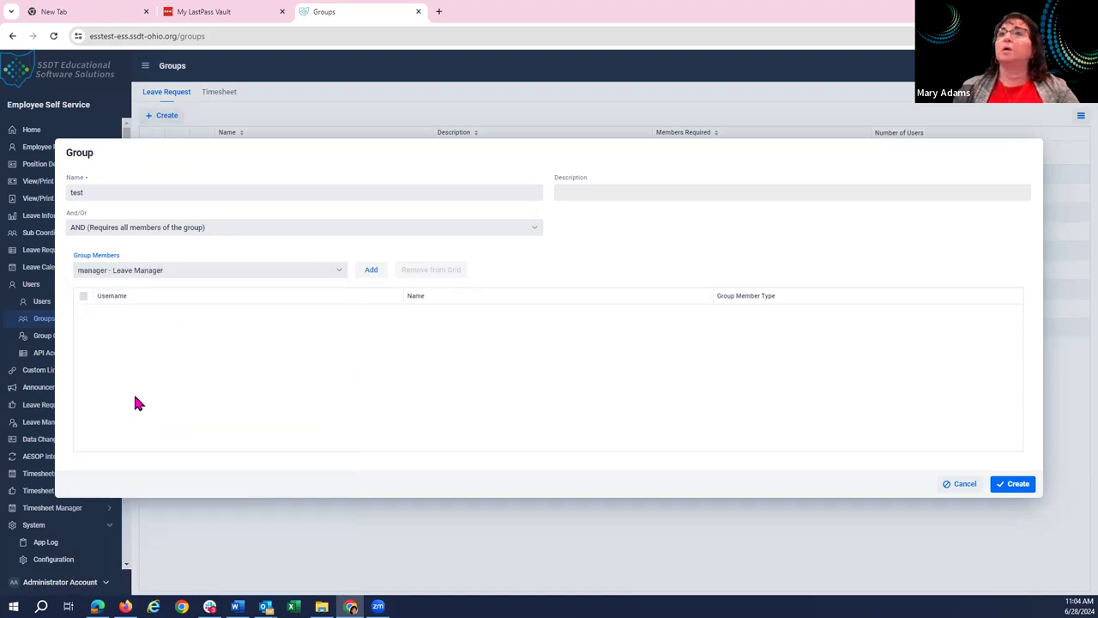
click(372, 271)
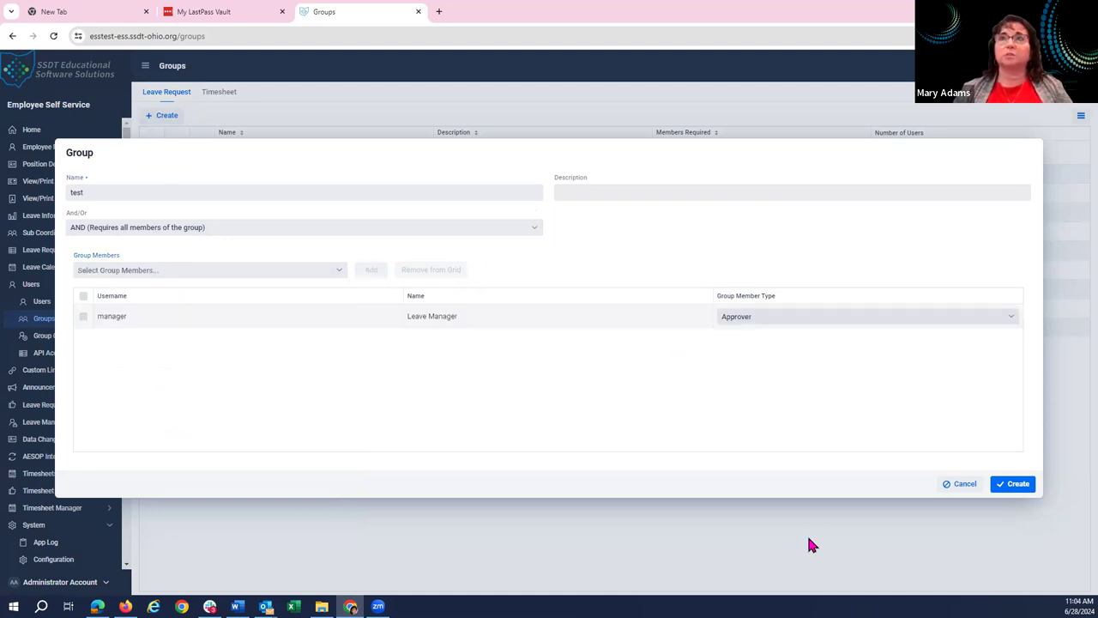
click(640, 190)
text(catch all)
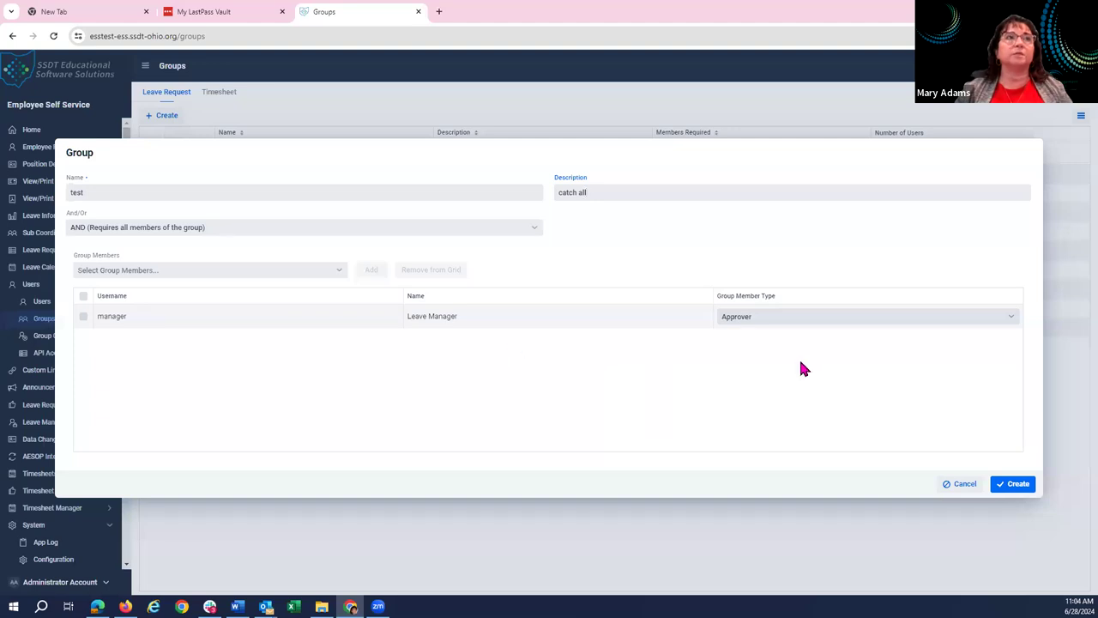
click(960, 486)
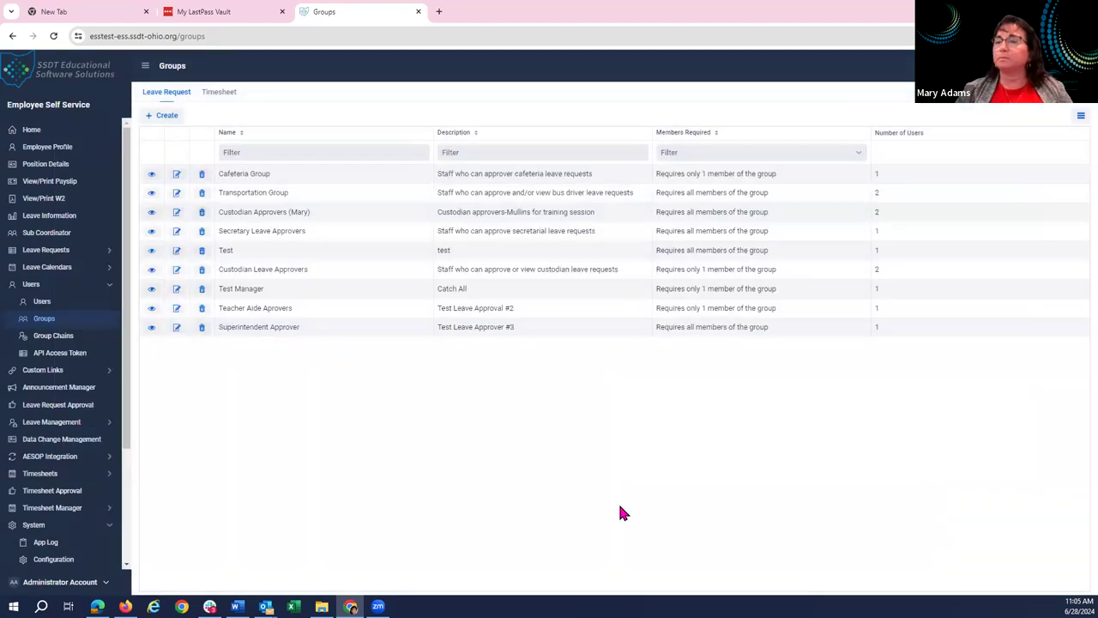
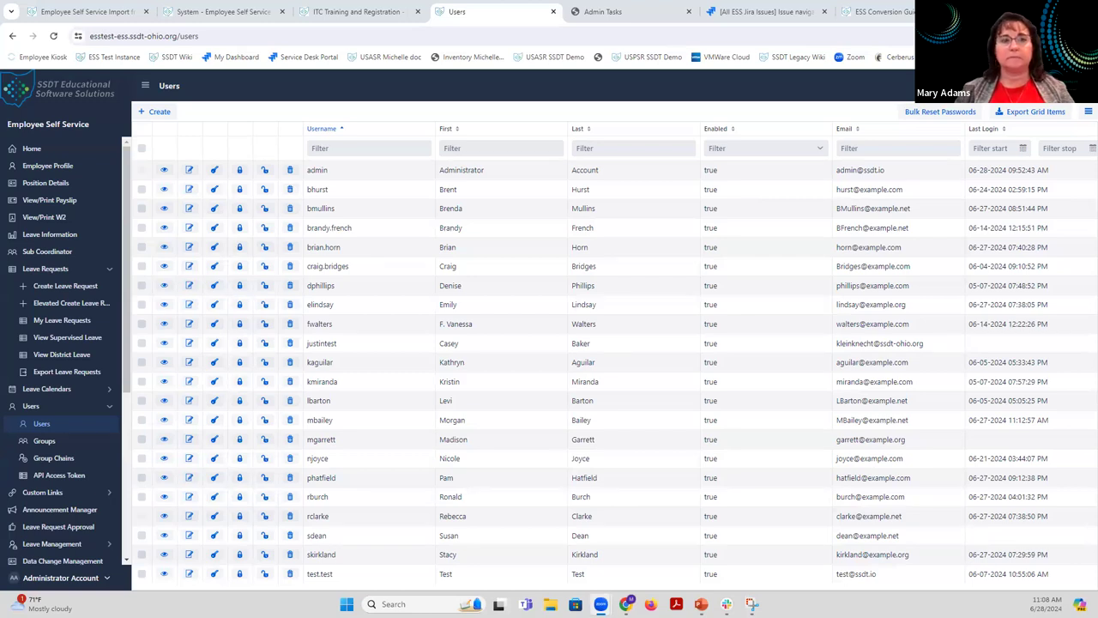
Review the Email Configuration settings (SMTP host 12345, port 25) in System Configuration.
key(alt+Tab)
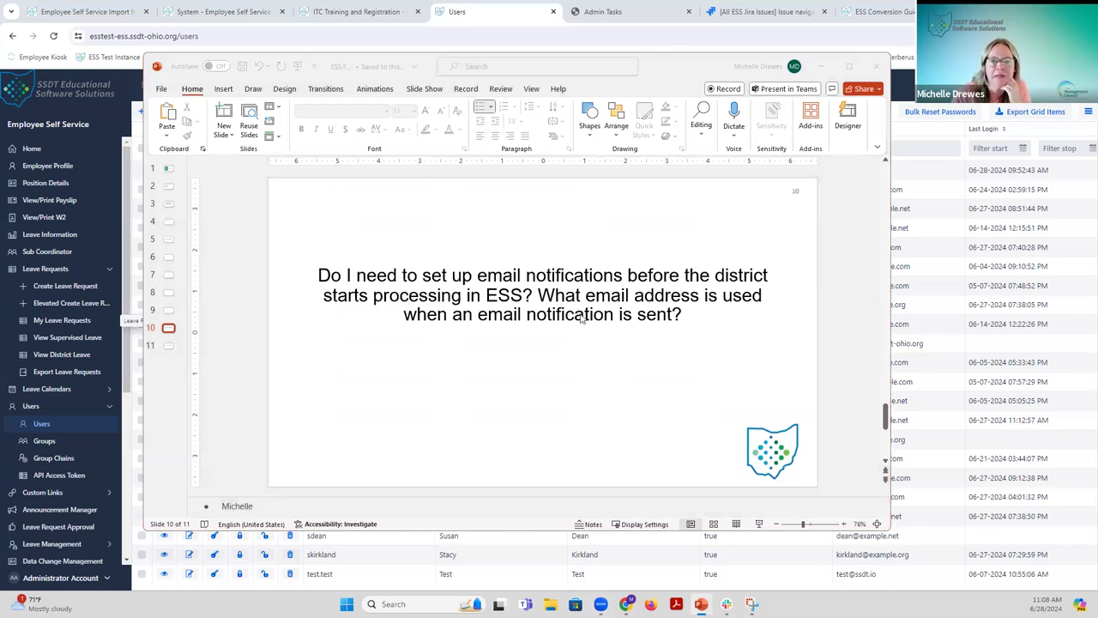
click(821, 68)
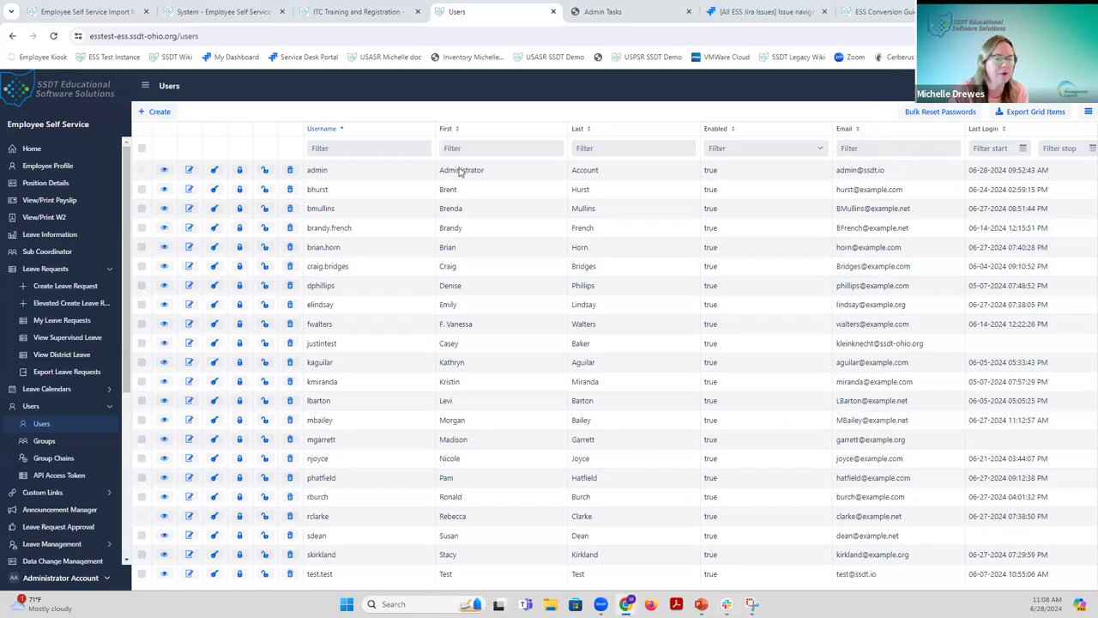
scroll(51, 440, down, 3)
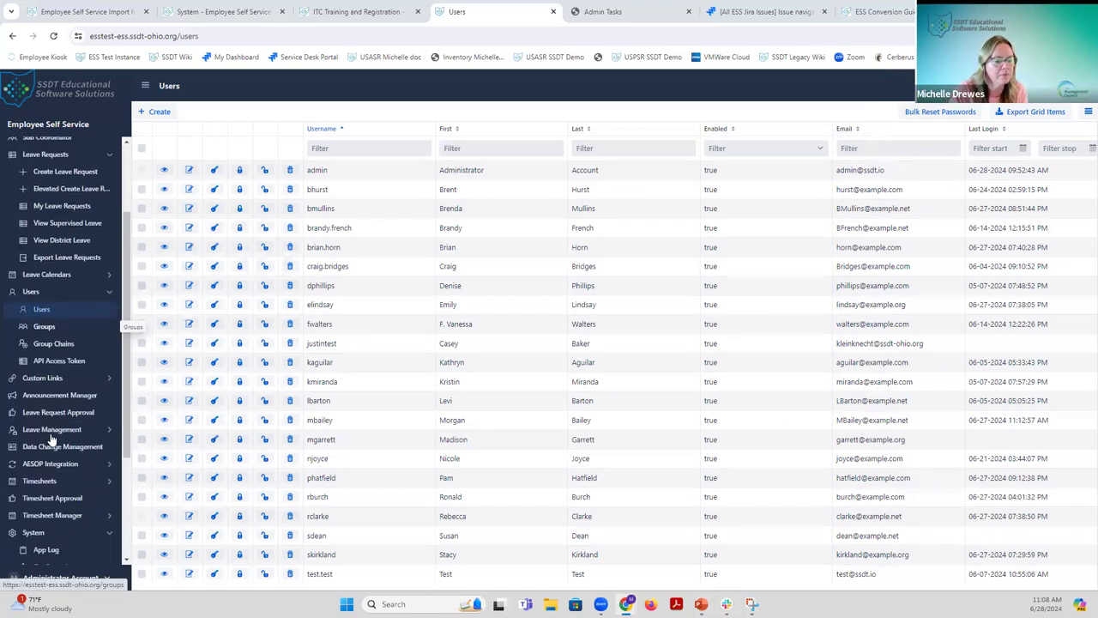
scroll(50, 440, down, 3)
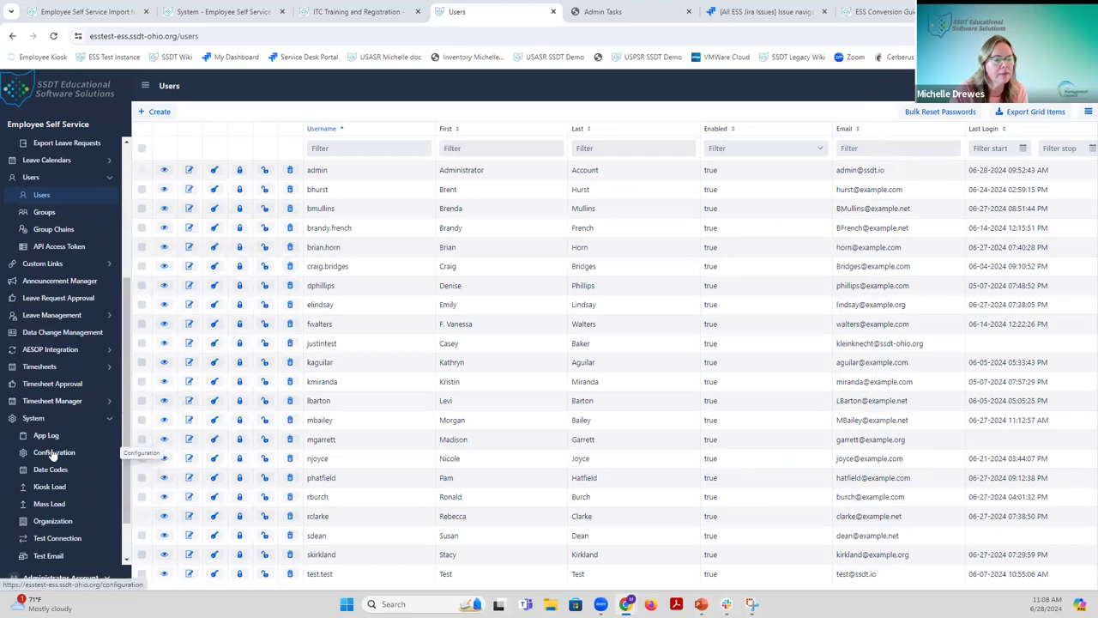
click(53, 454)
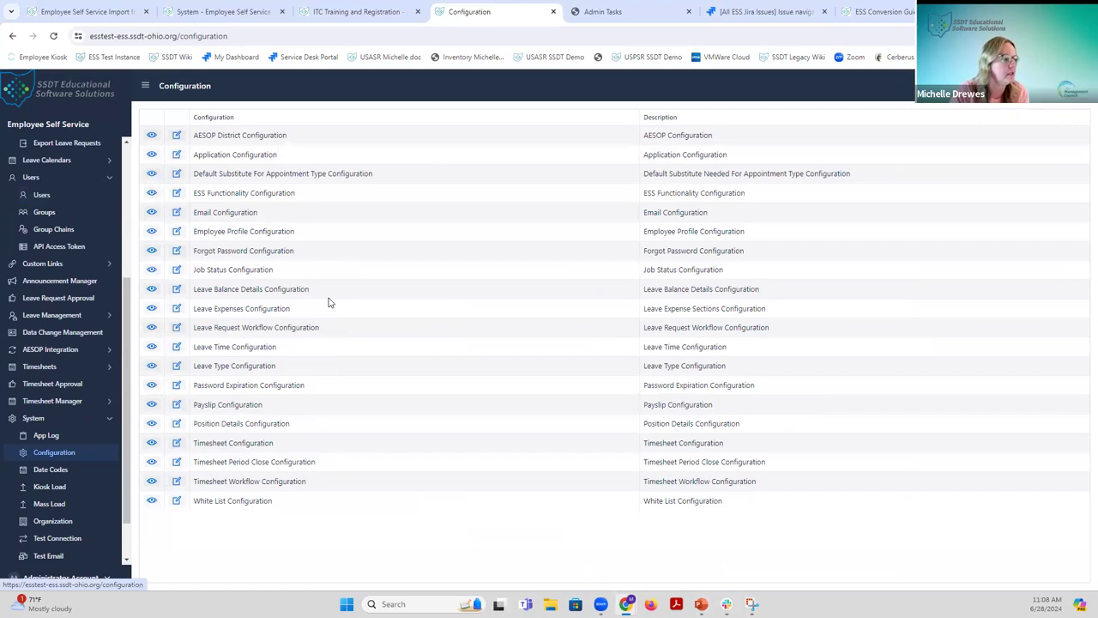
click(152, 213)
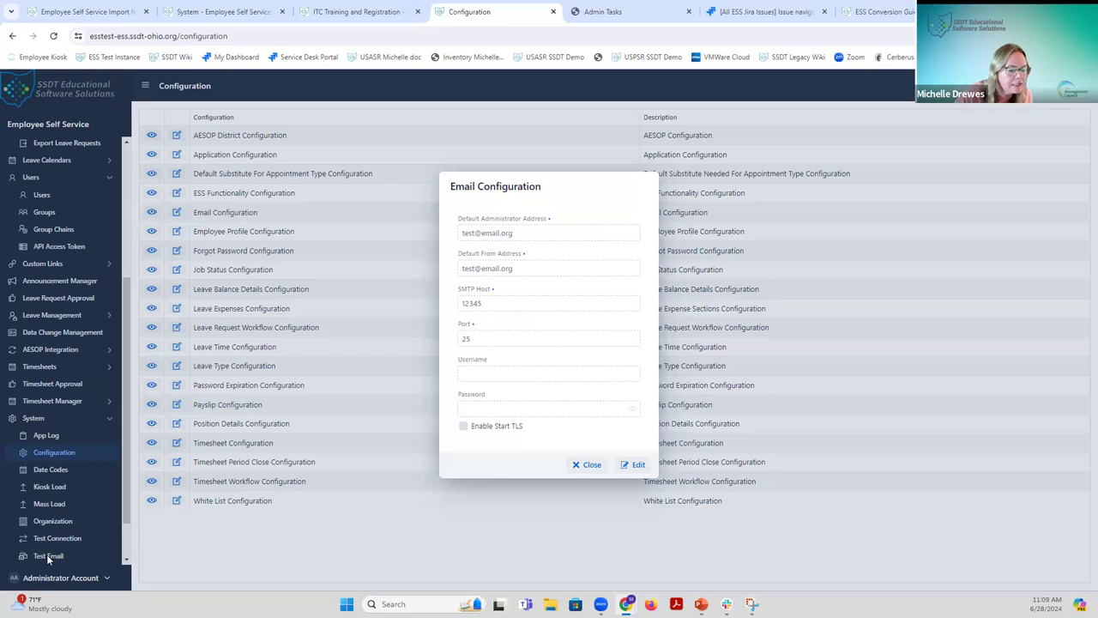
click(590, 465)
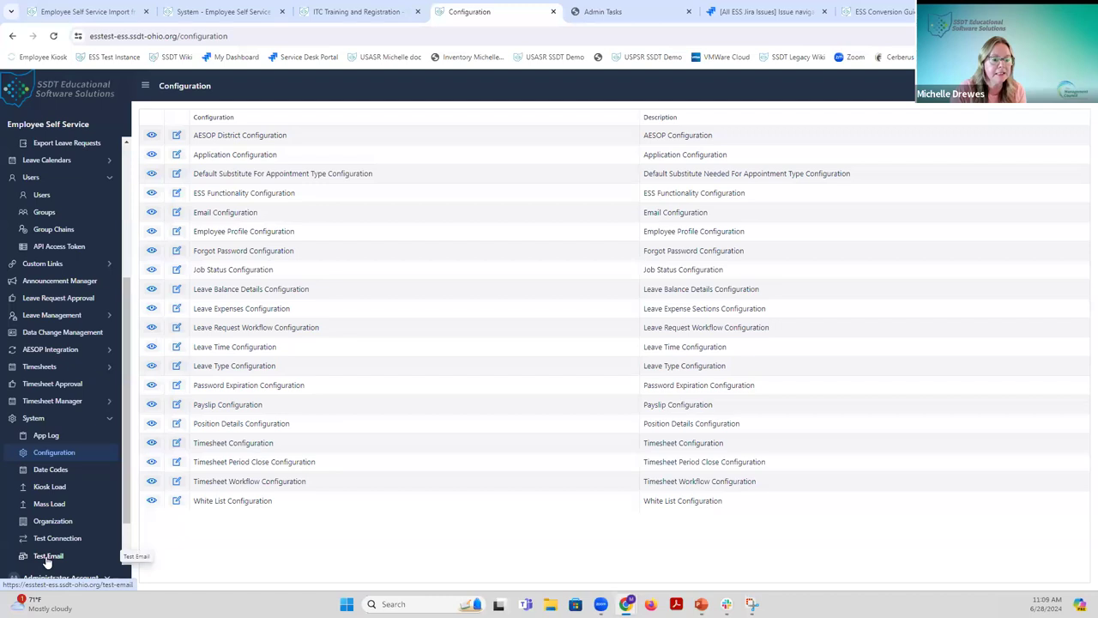
click(48, 556)
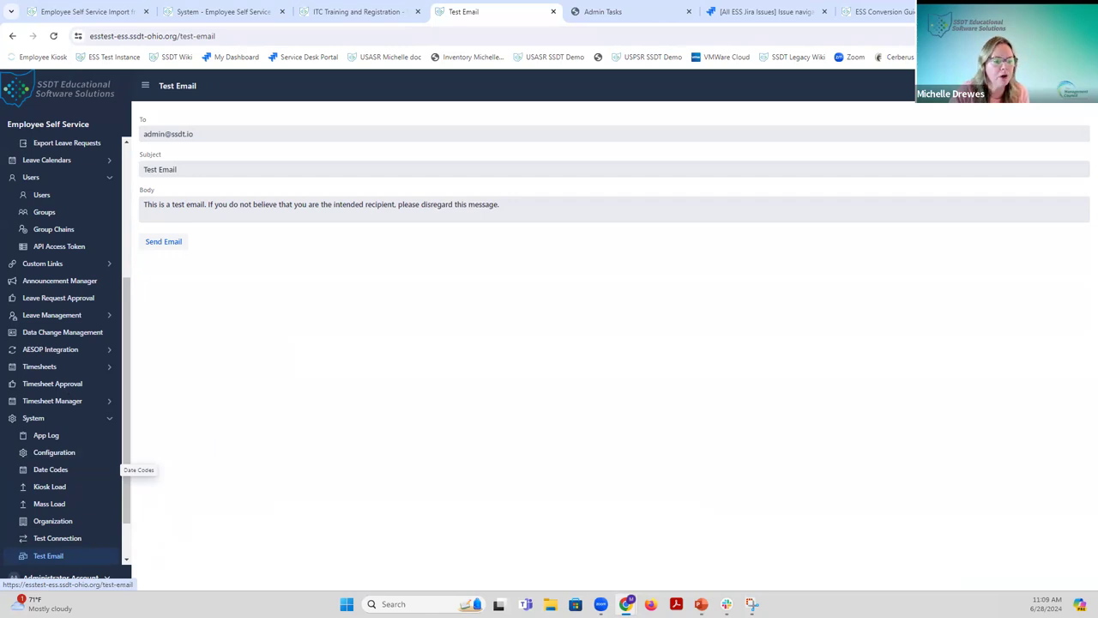
click(59, 456)
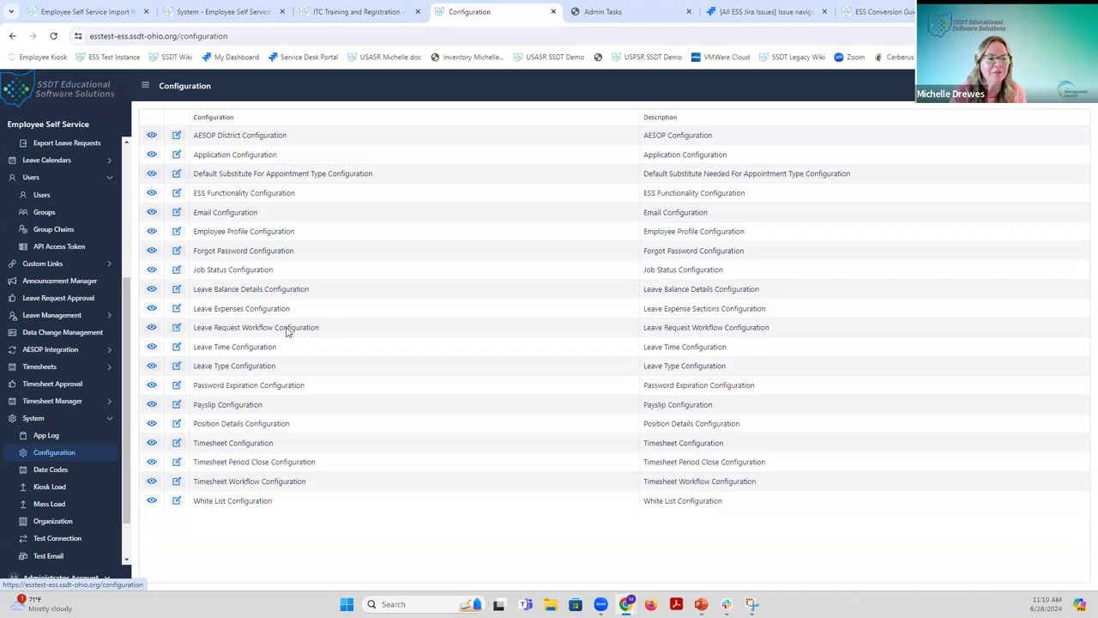
Open the Leave Request Workflow Configuration in edit mode.
click(152, 328)
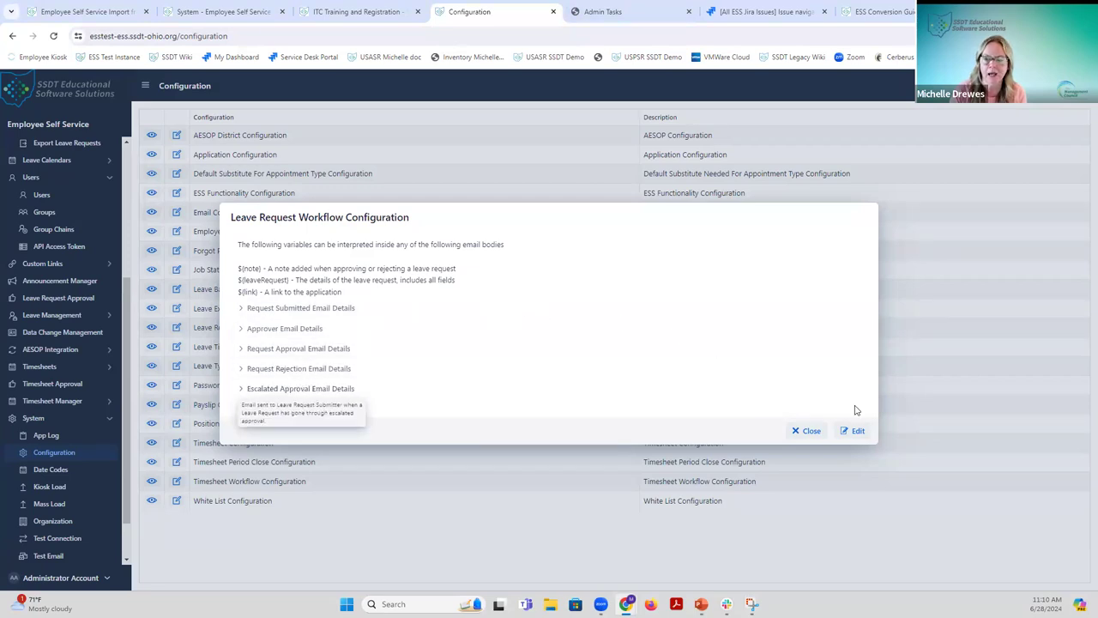
click(853, 433)
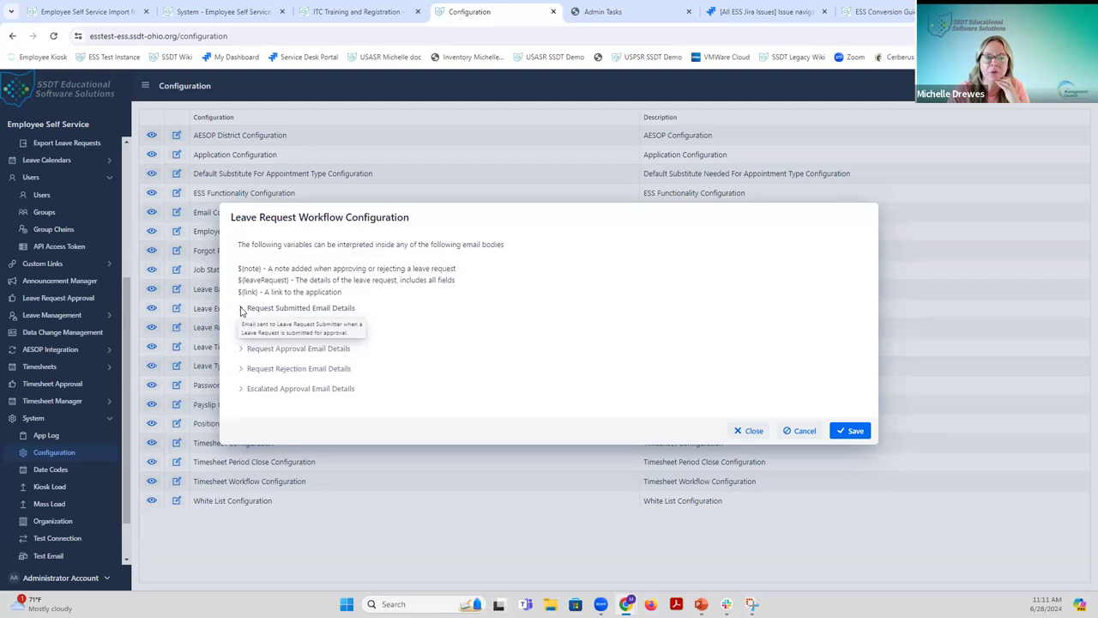
click(243, 309)
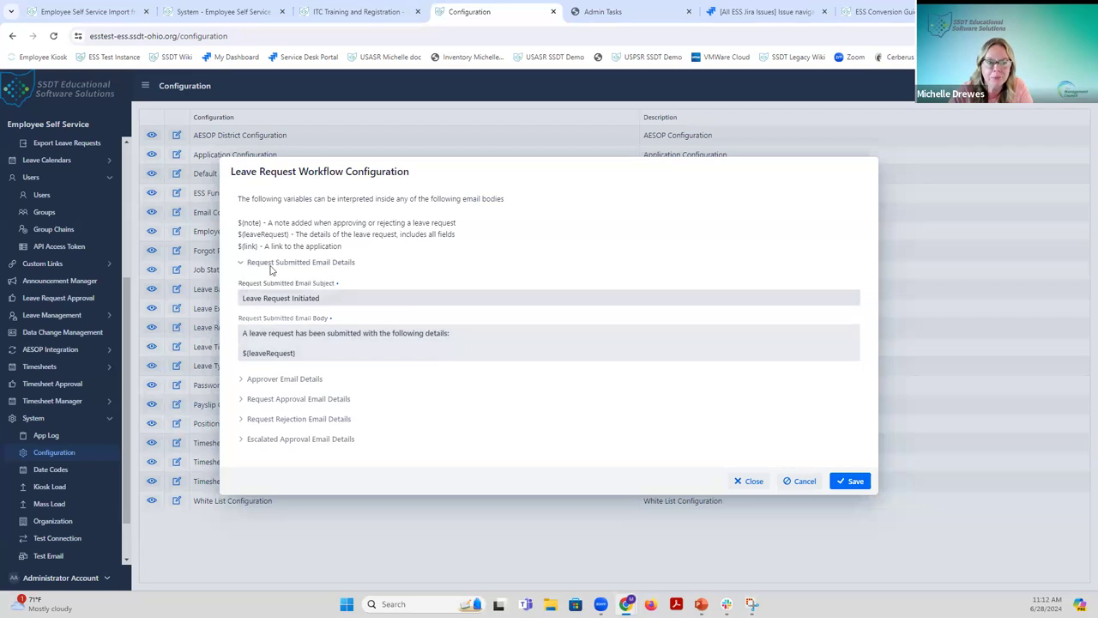
mouse_move(272, 267)
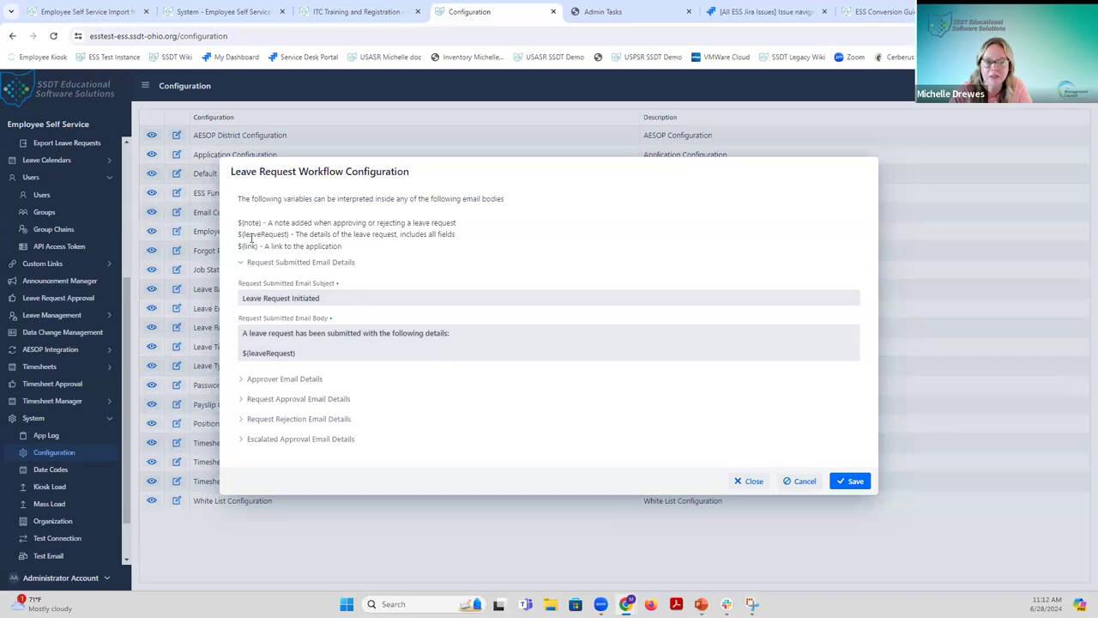
mouse_move(289, 380)
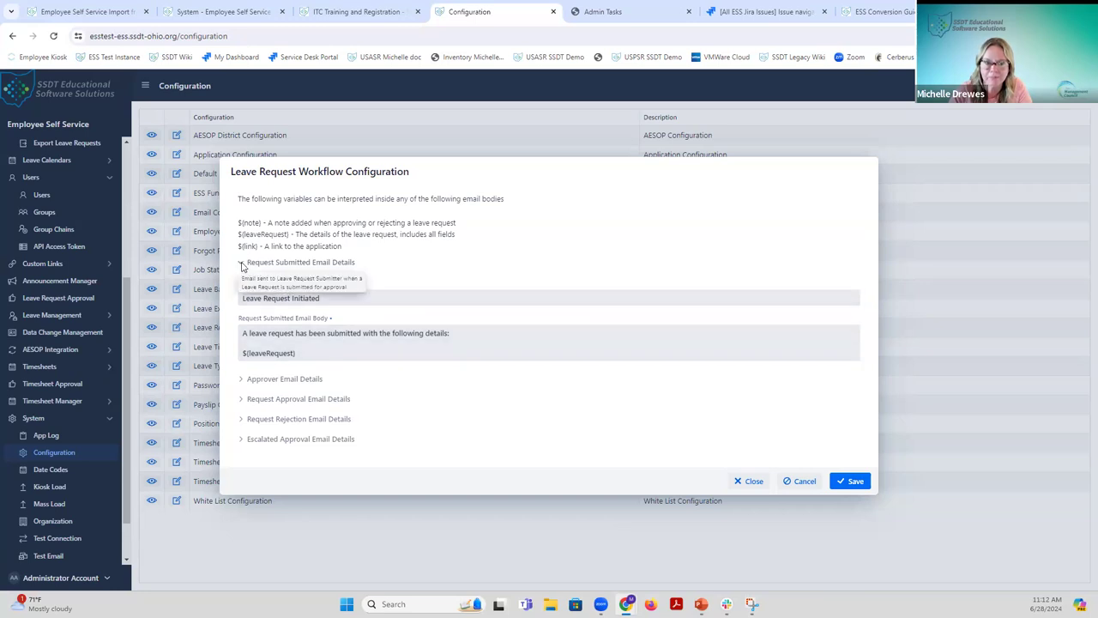
click(242, 266)
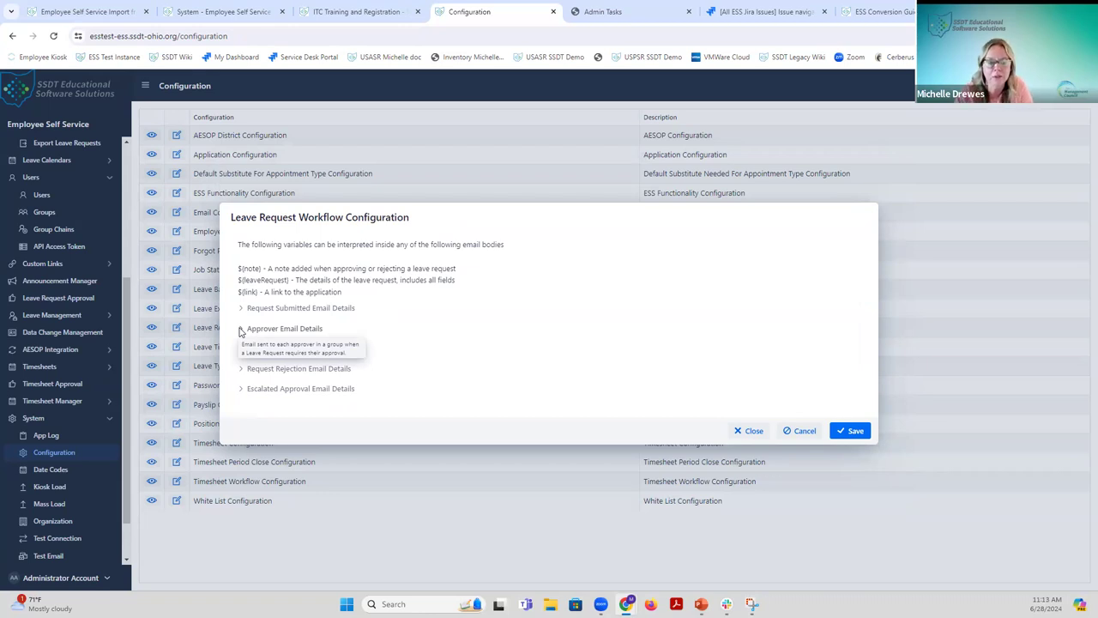
Review the Approver and Request Approval ('Leave Request Approved') email templates, collapsing each afterwards.
click(242, 329)
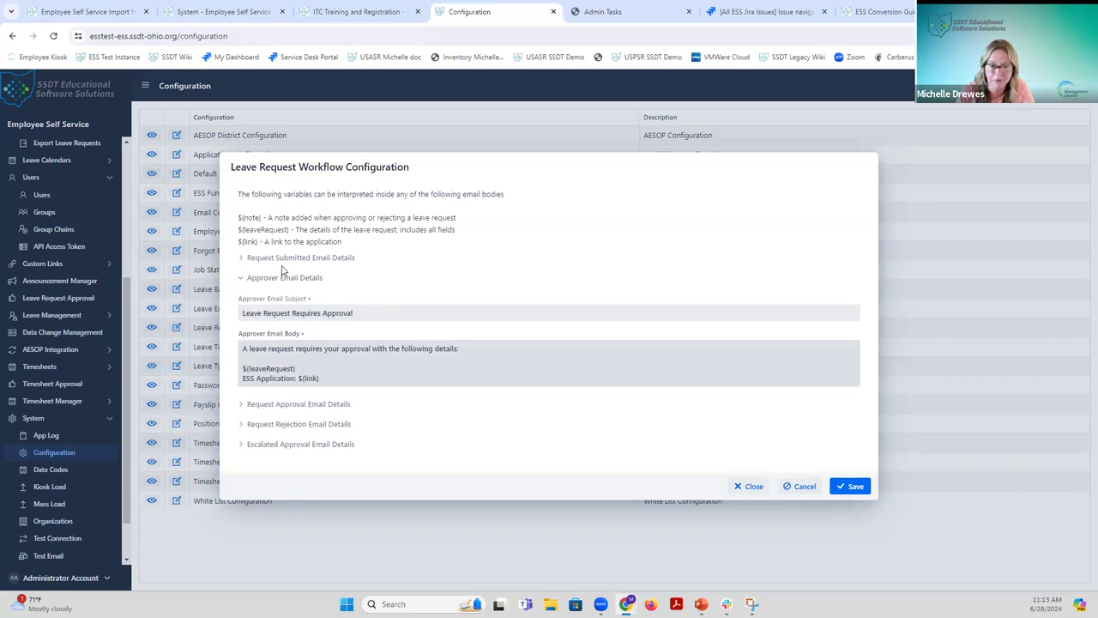
click(243, 277)
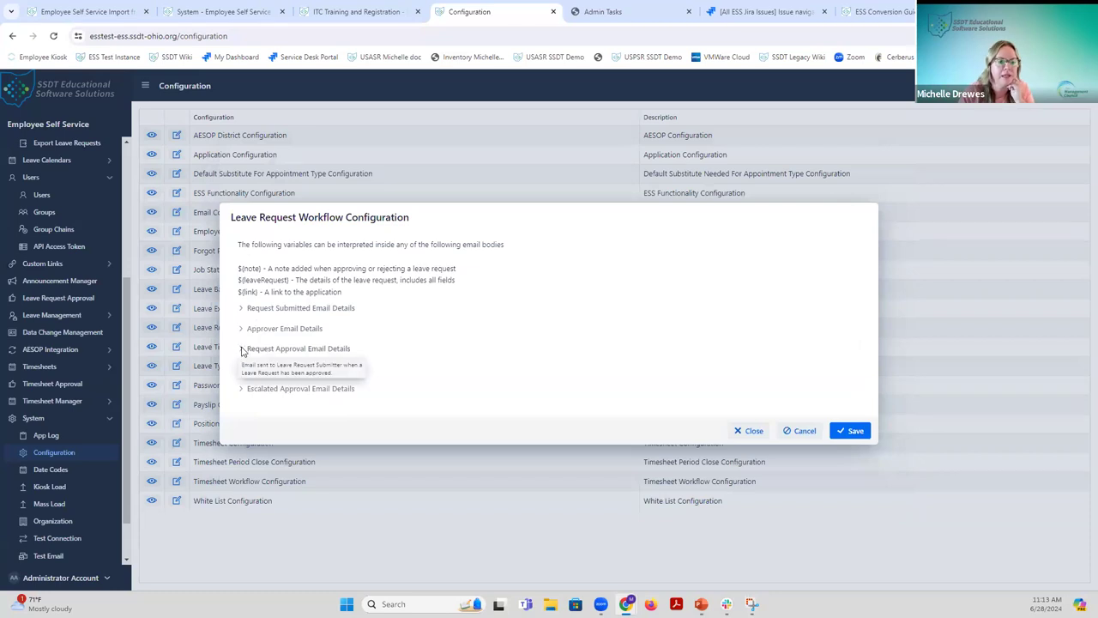
click(243, 349)
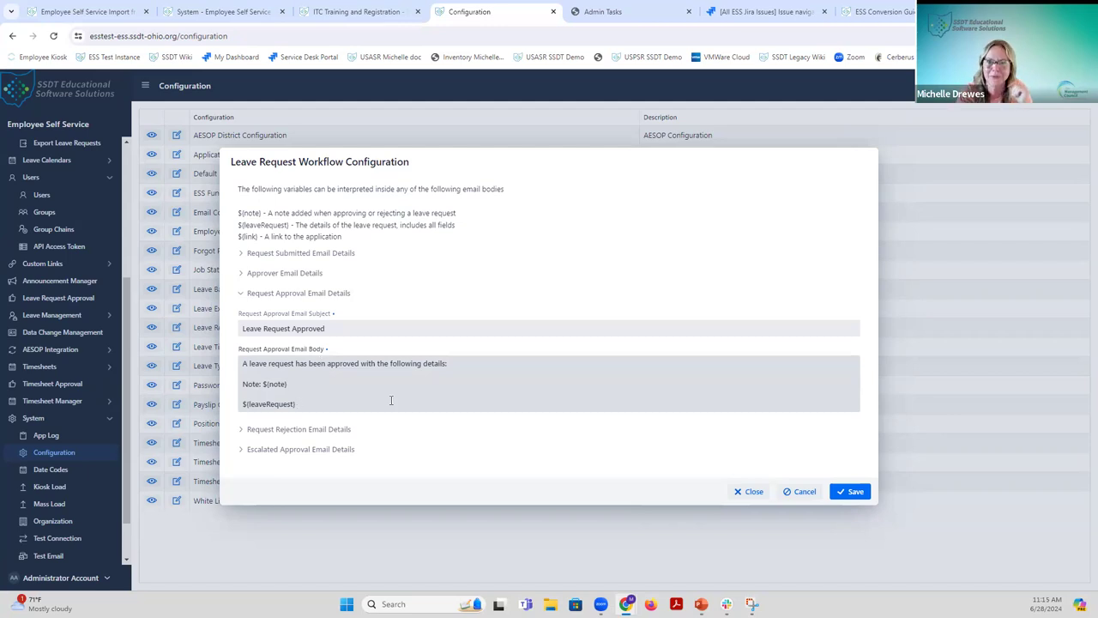
click(243, 292)
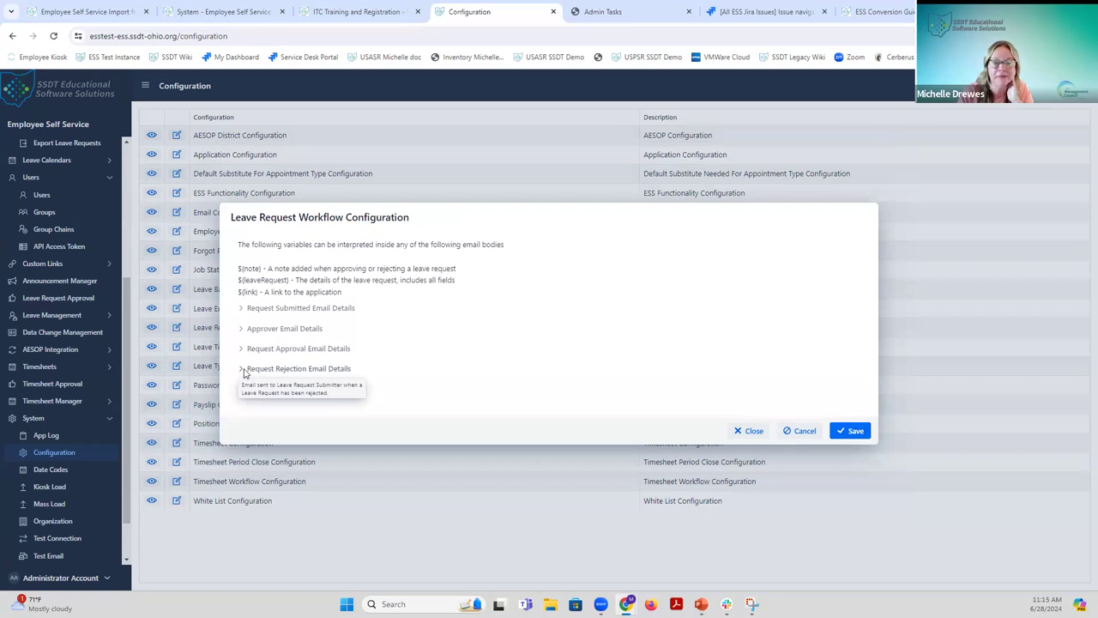
click(245, 369)
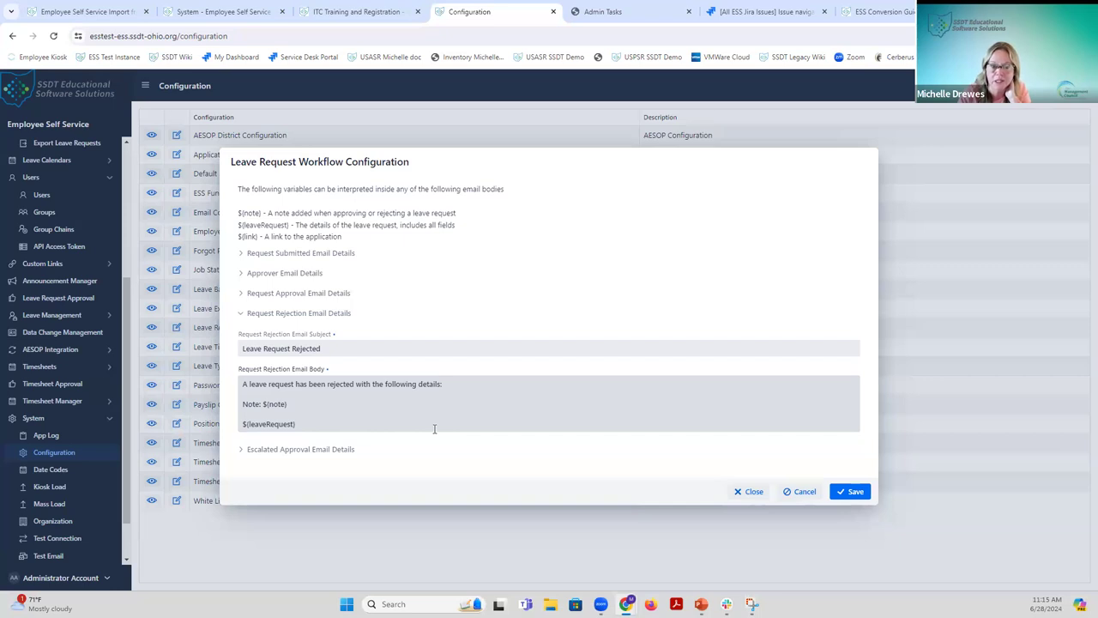
click(241, 314)
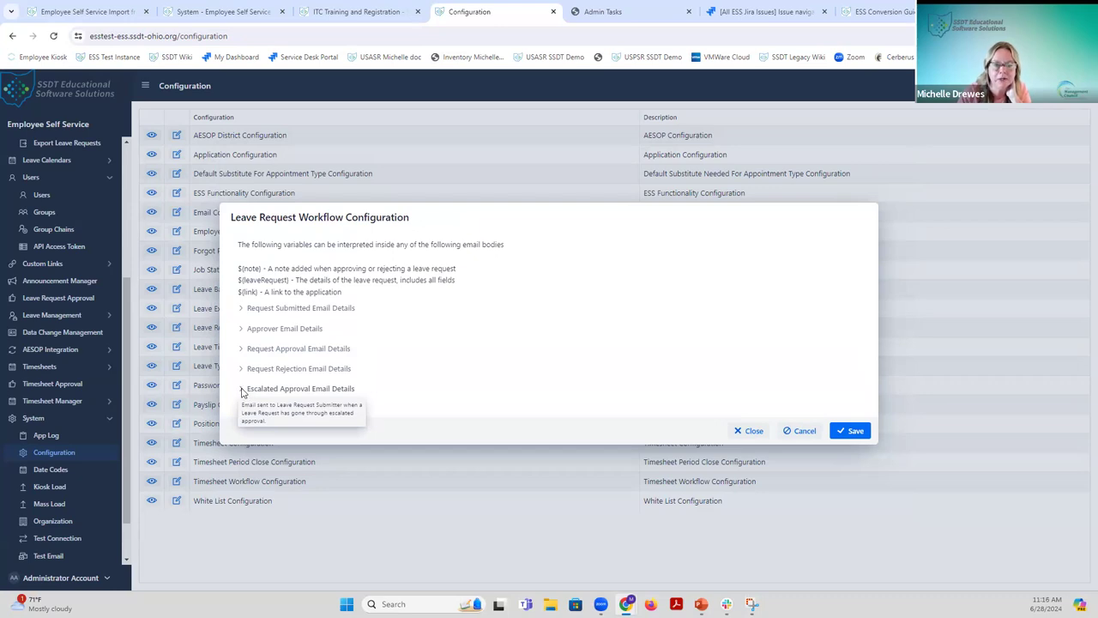
Review the Escalated Approval email ('Leave Request Approved') and cancel the workflow configuration edits.
click(243, 390)
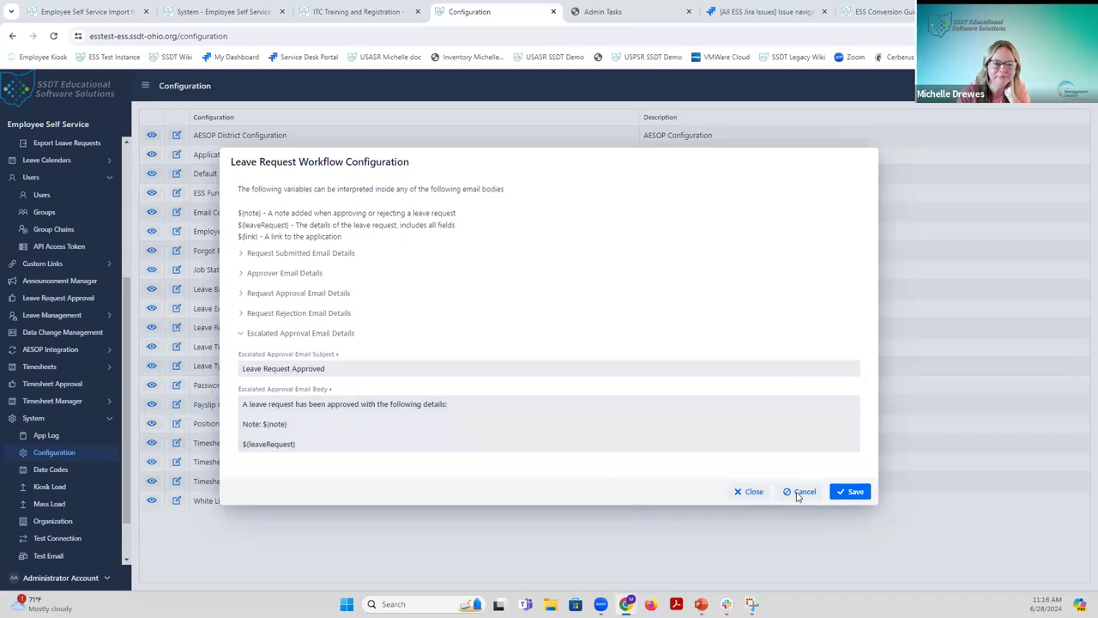
click(799, 492)
Close the workflow configuration, check the employee's leave requests, and start a new request.
click(807, 493)
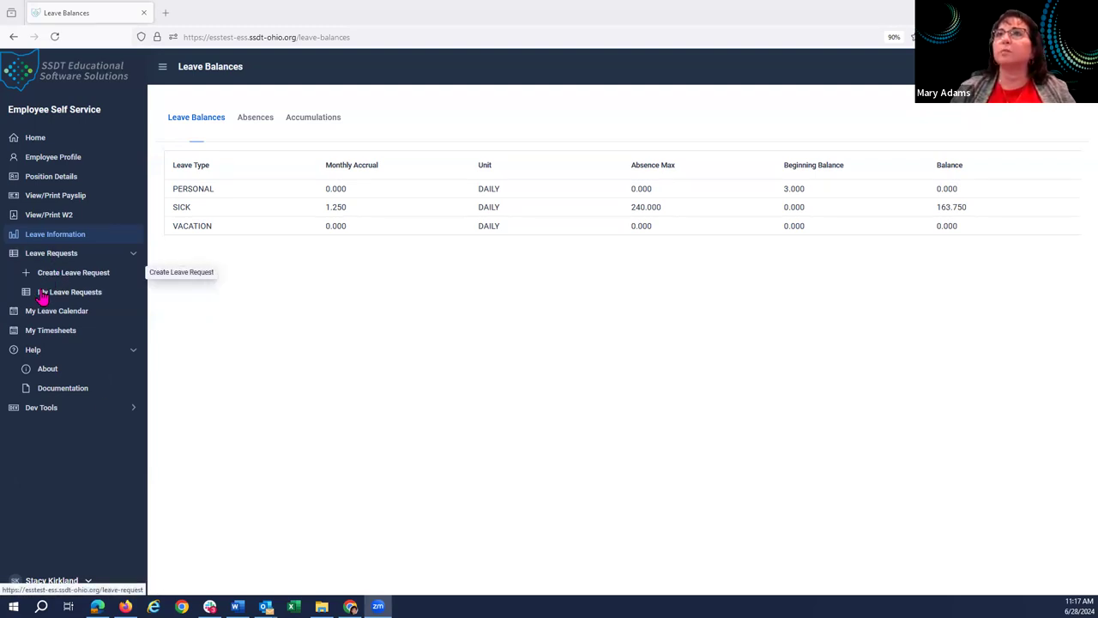
click(43, 293)
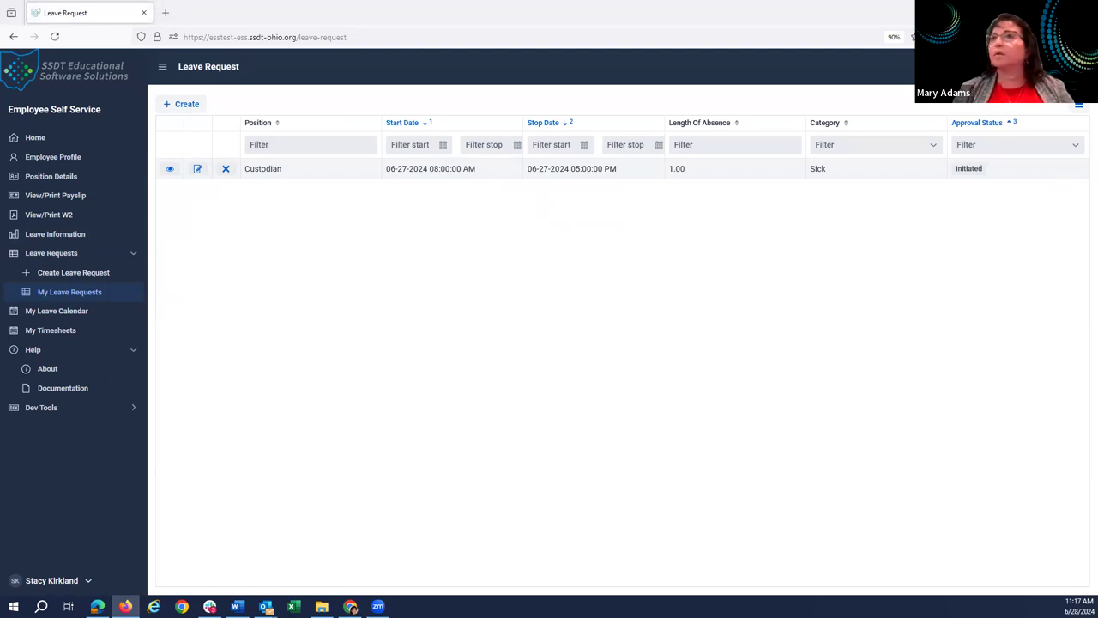
click(33, 278)
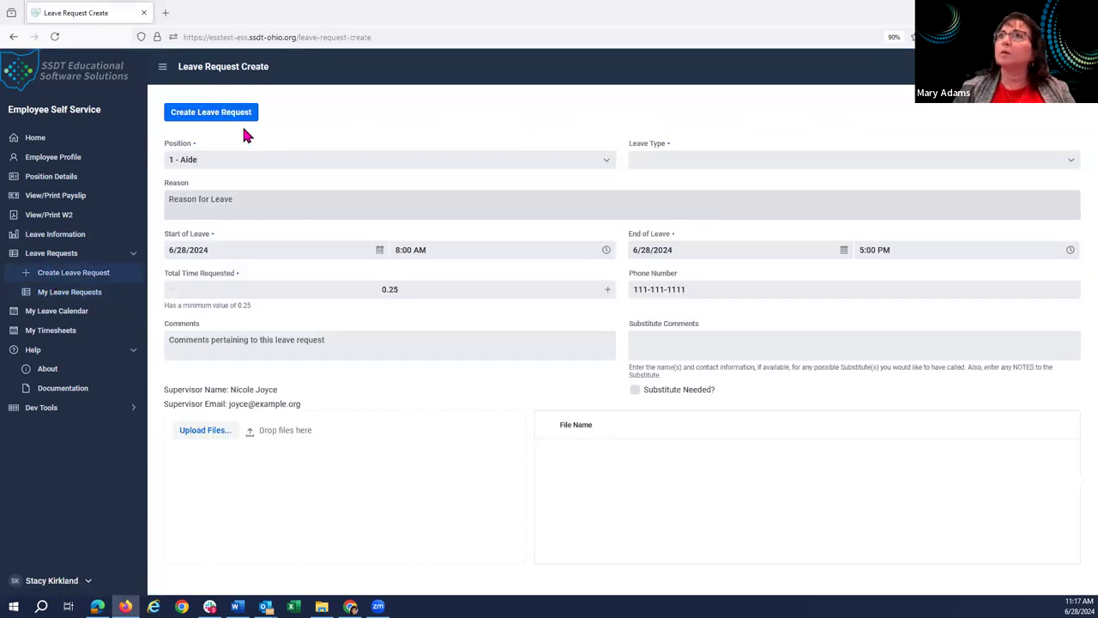
Set Position to 2 - Custodian and Leave Type to Sick, with reason 'very ill'.
click(196, 151)
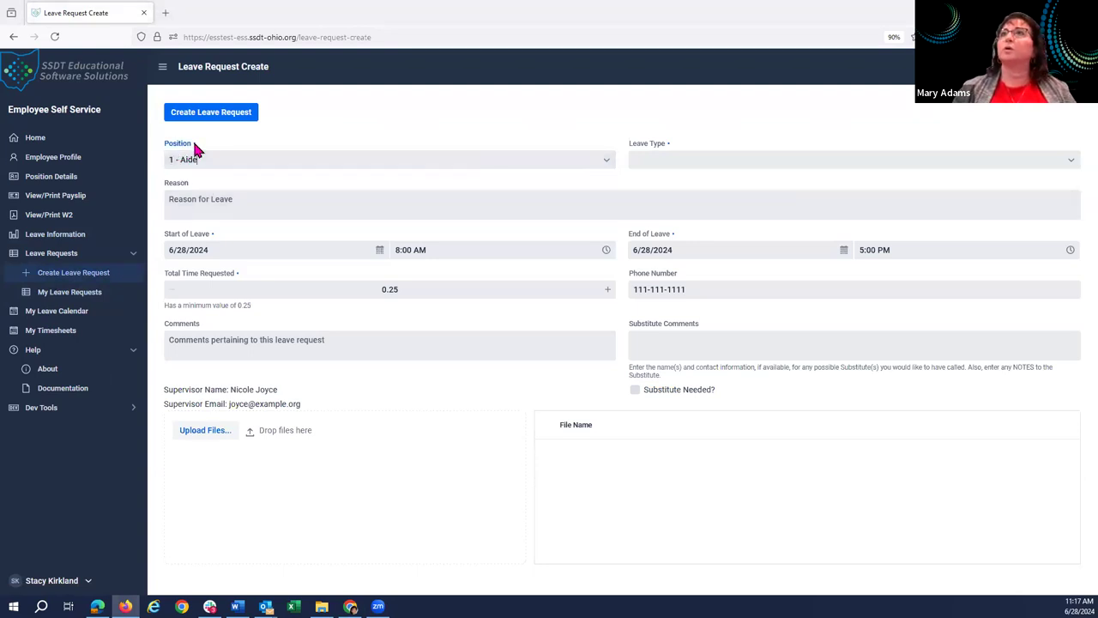
click(605, 163)
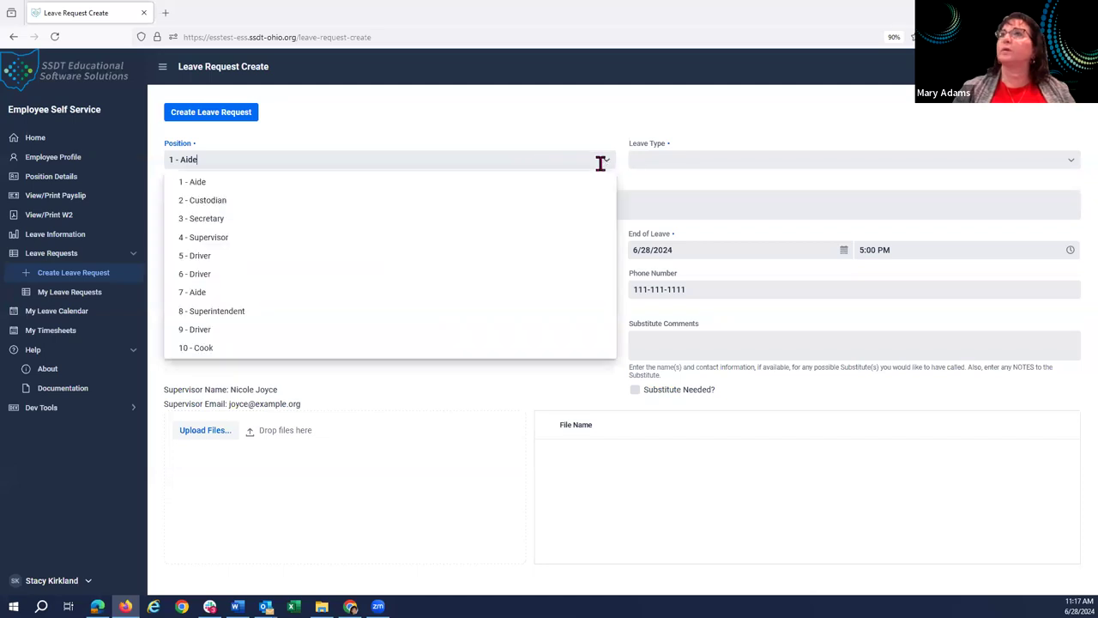
click(199, 204)
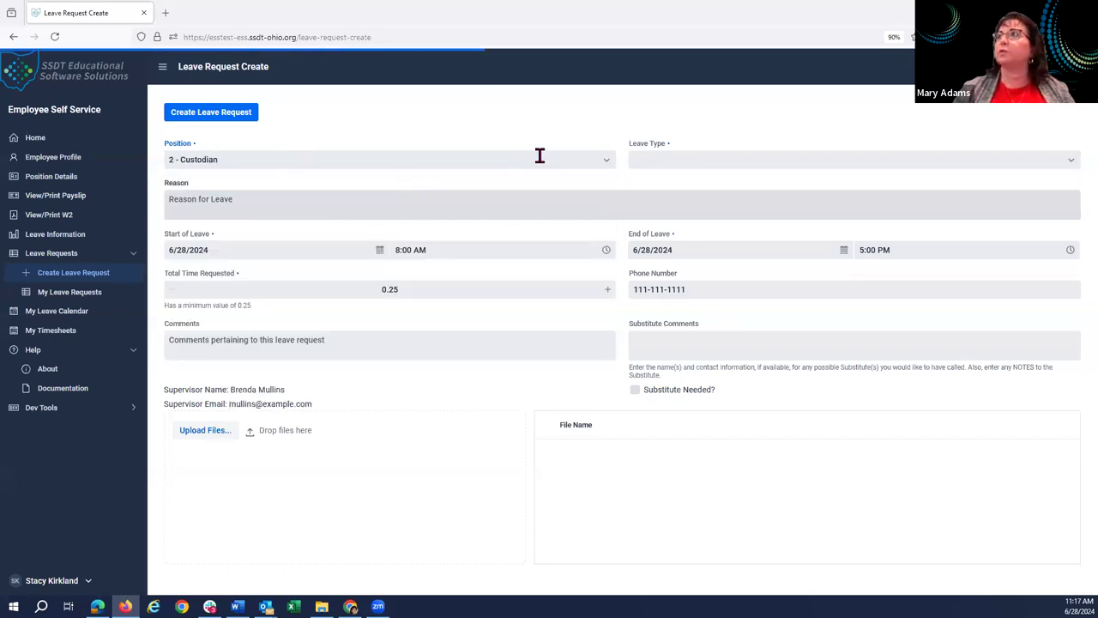
click(656, 158)
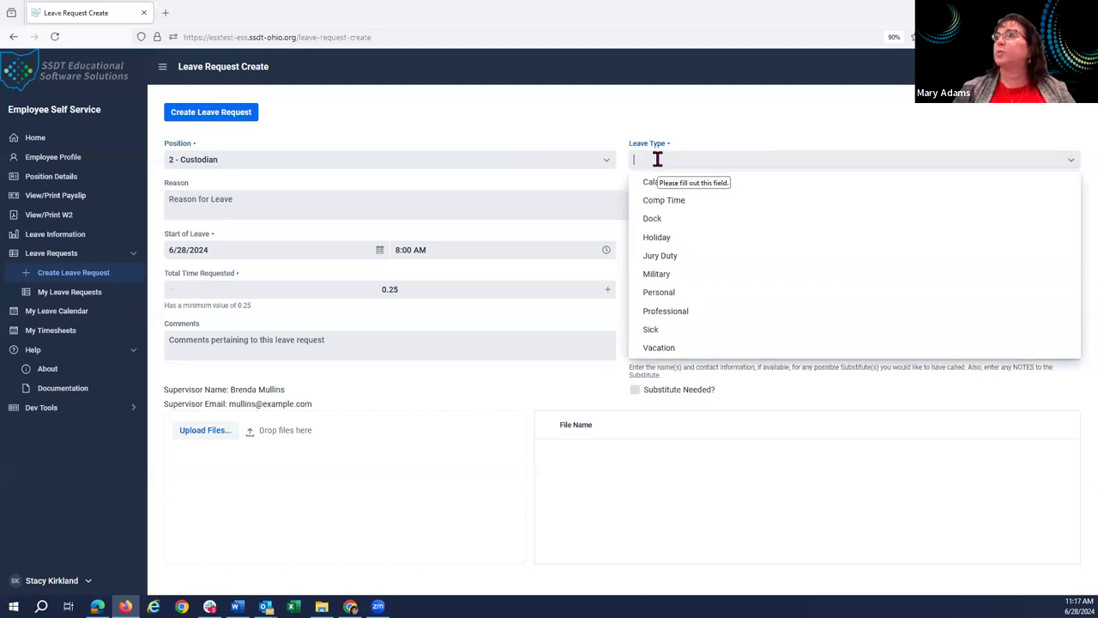
click(660, 330)
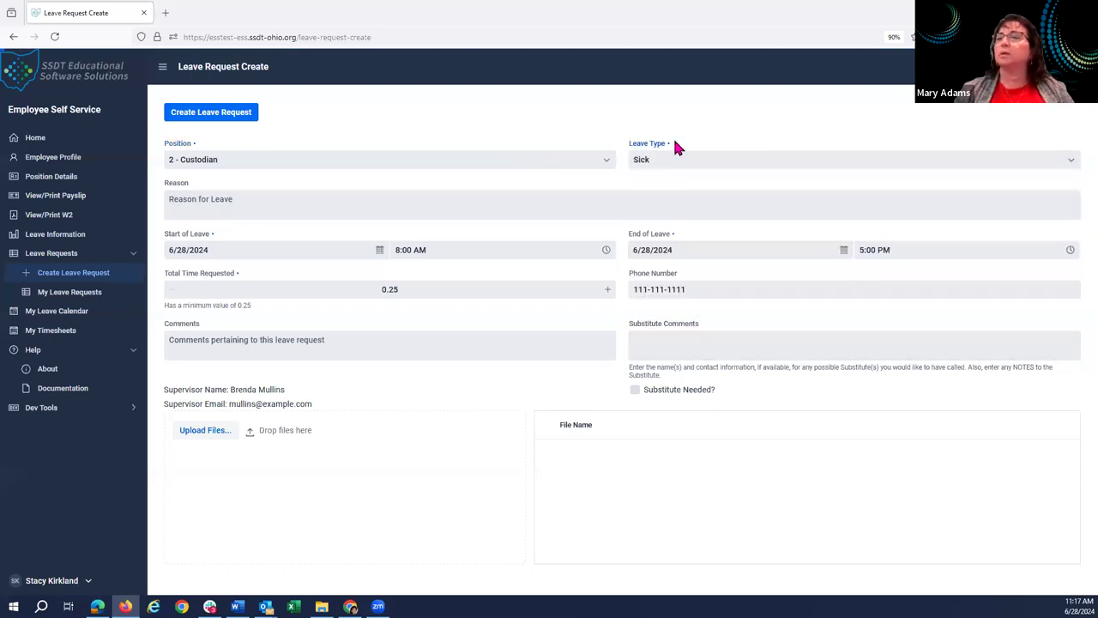
click(213, 217)
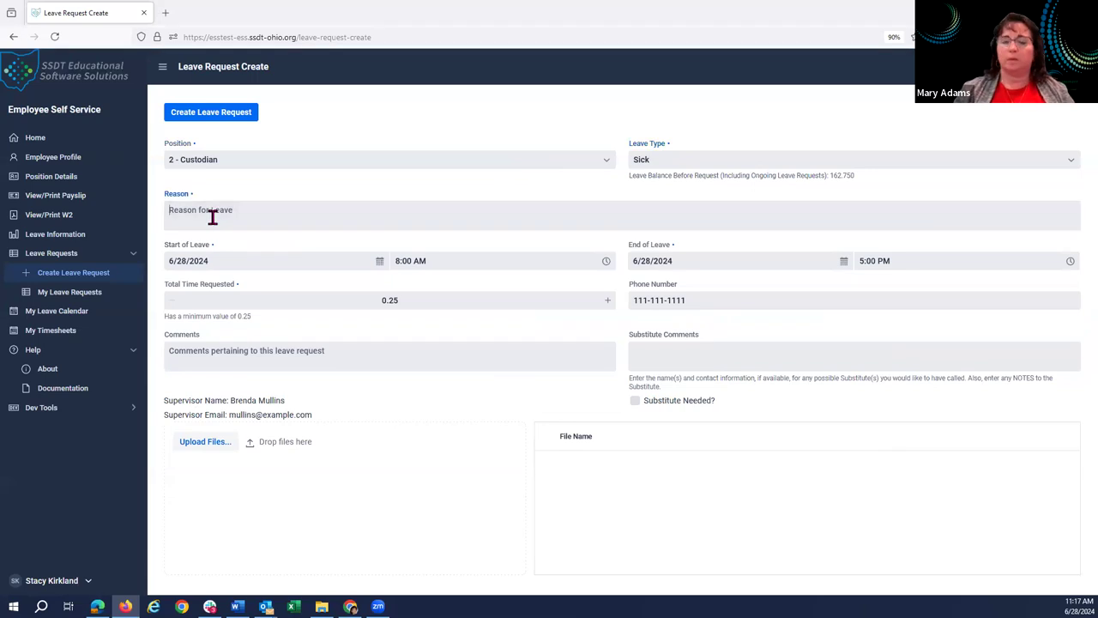
text(very ill)
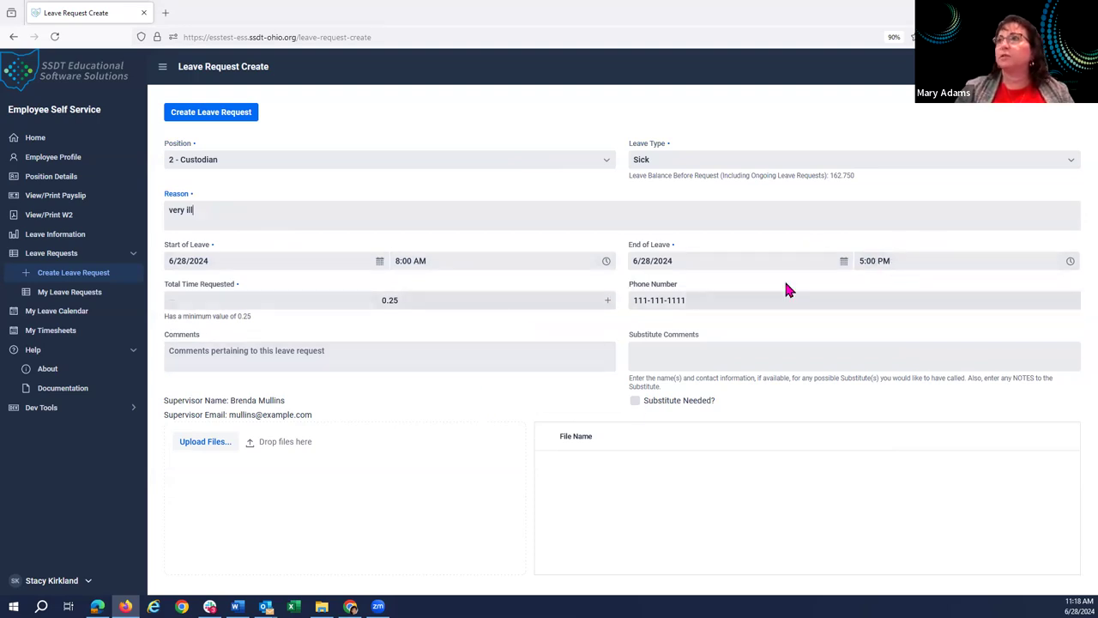
Raise the total time requested to 1, mark a substitute as needed, and submit.
click(607, 302)
click(607, 302)
click(608, 302)
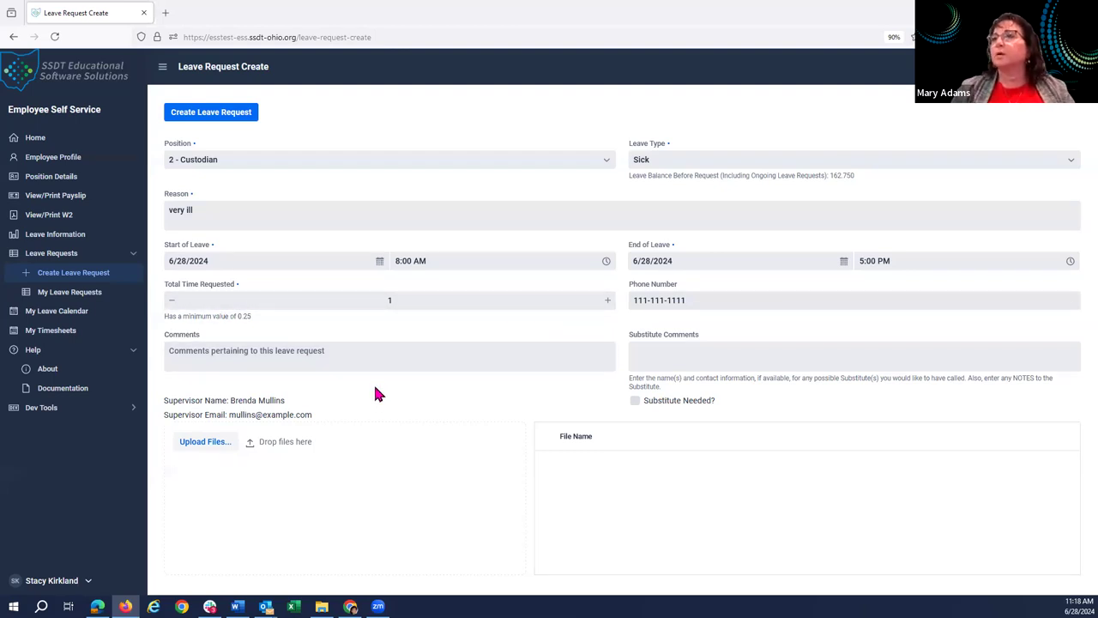
click(710, 355)
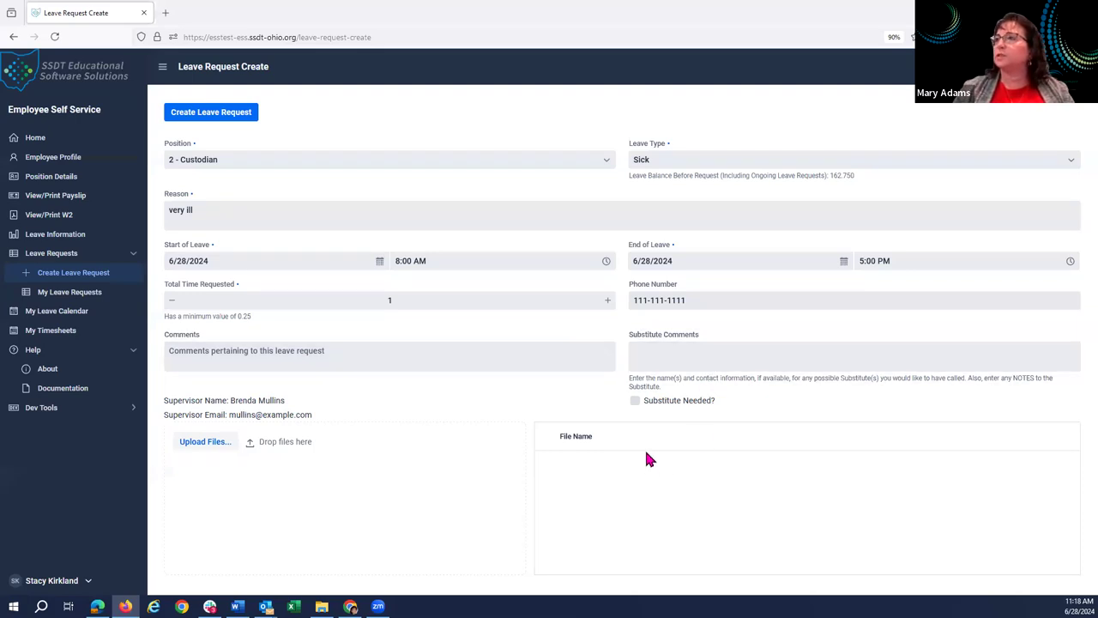
click(636, 402)
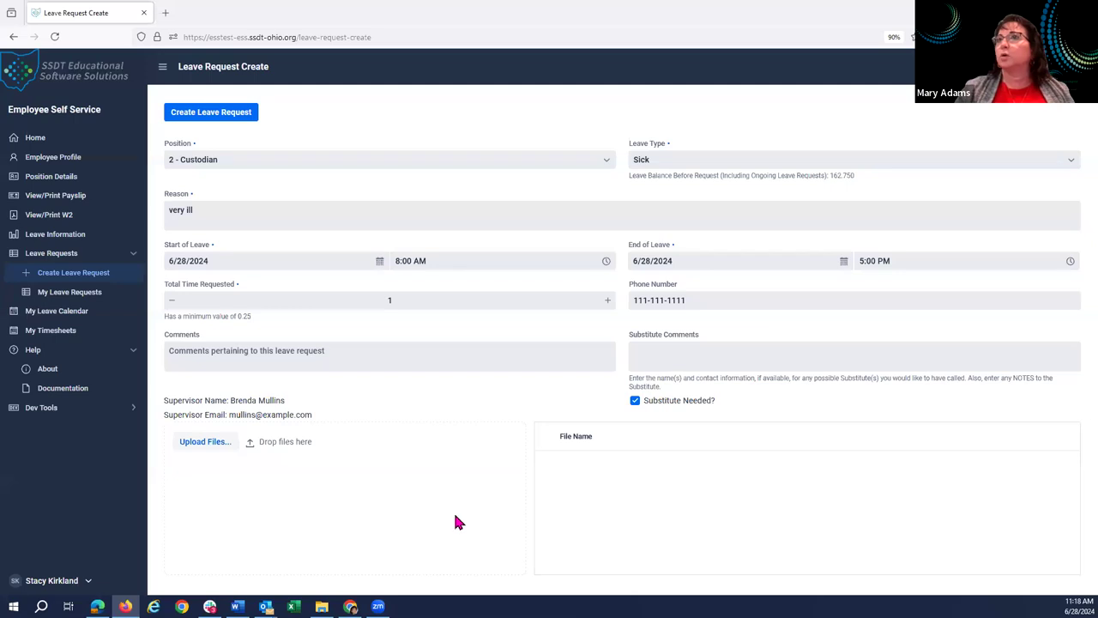
click(239, 119)
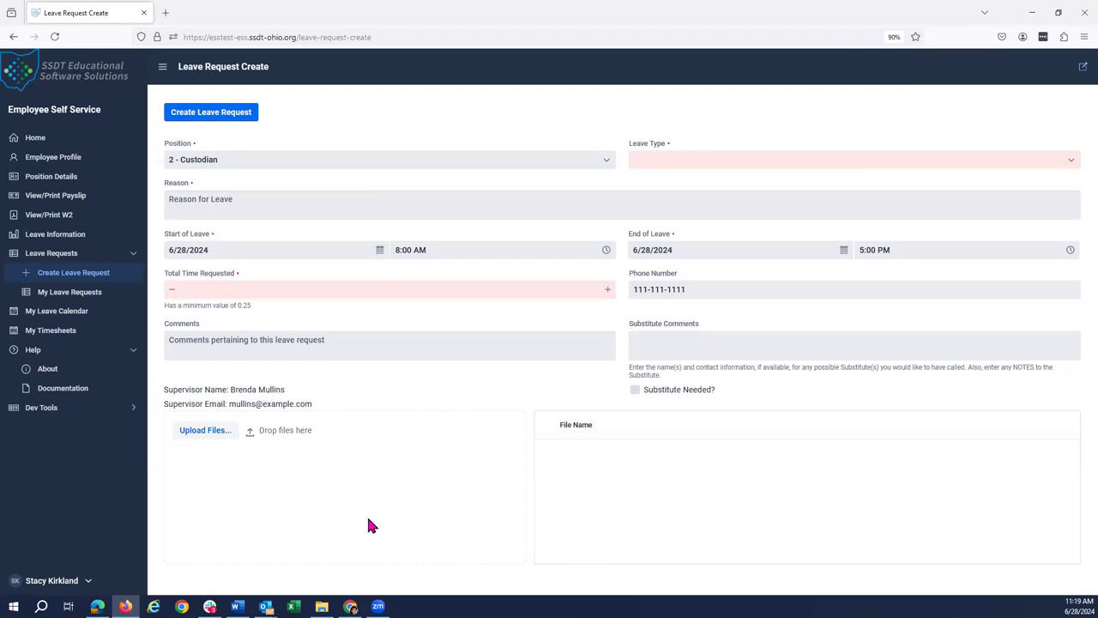
Confirm the Custodian sick request shows as Initiated in My Leave Requests, then sign out.
click(72, 295)
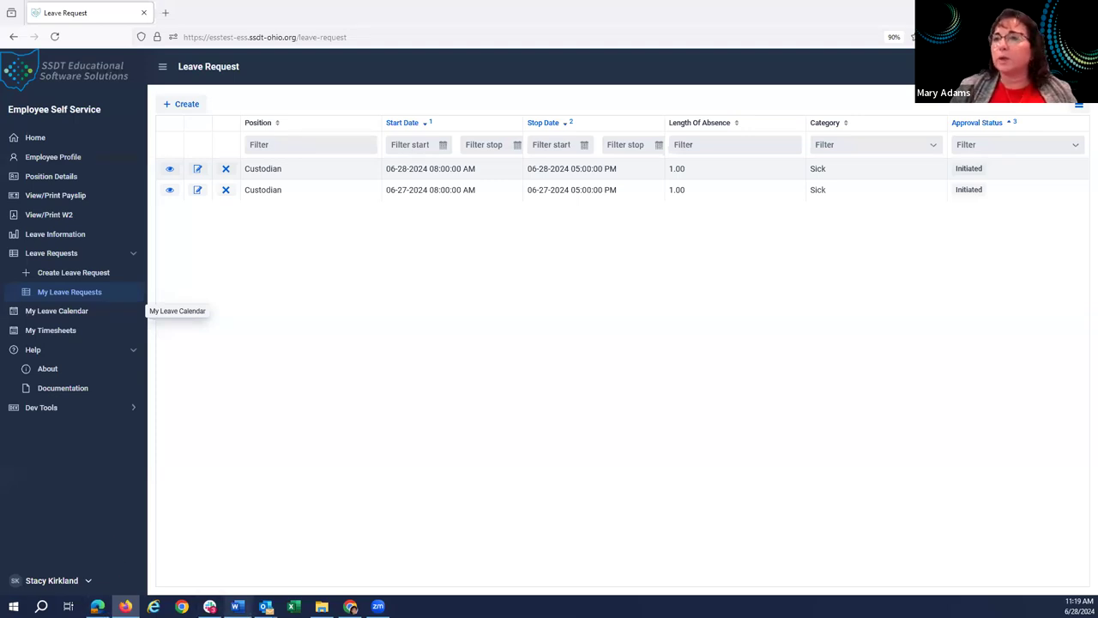
click(86, 581)
click(42, 560)
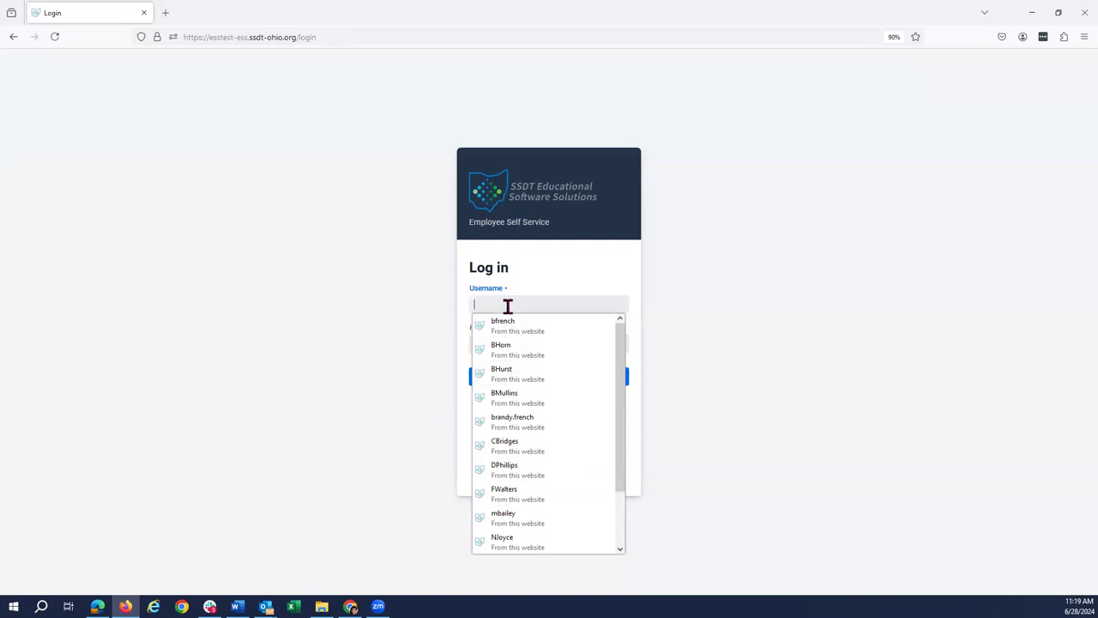
Sign in with the browser's saved employee credentials.
text(ski)
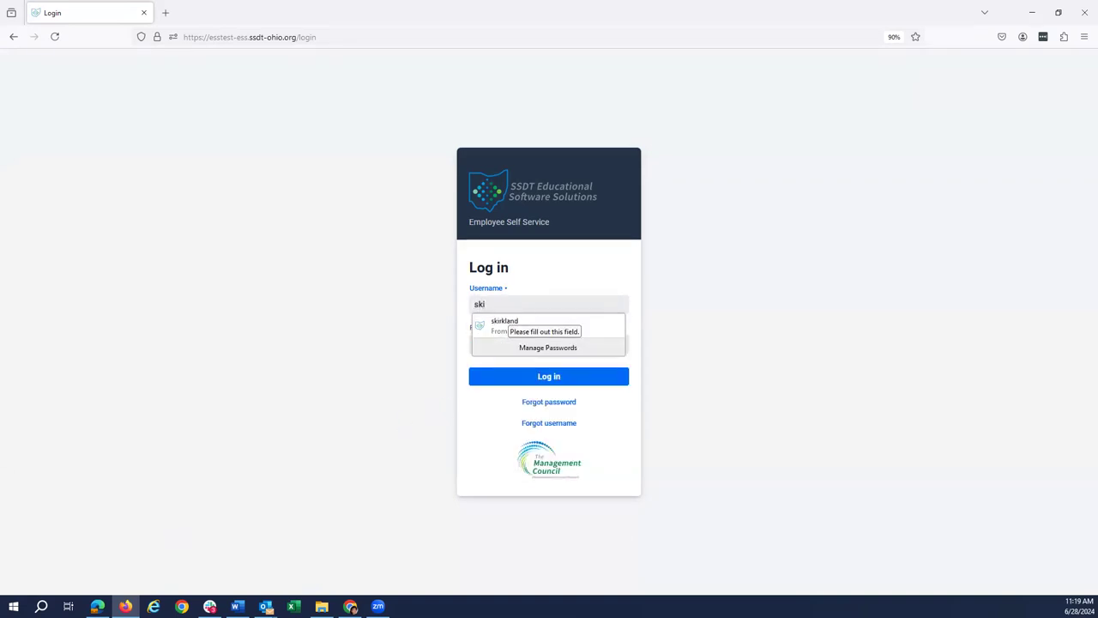
click(524, 330)
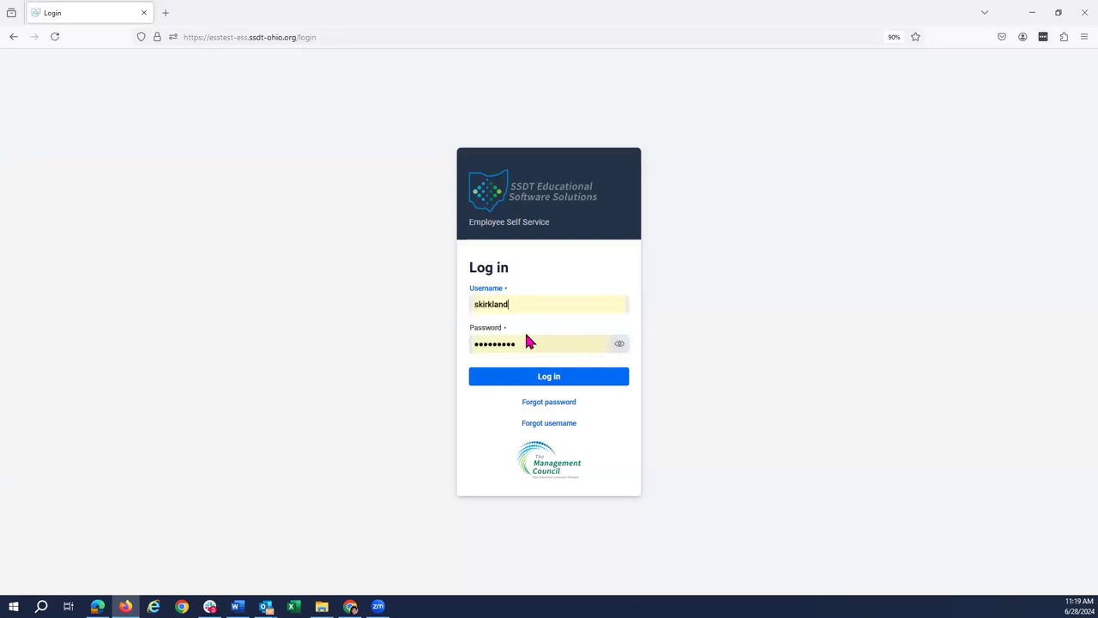
click(540, 377)
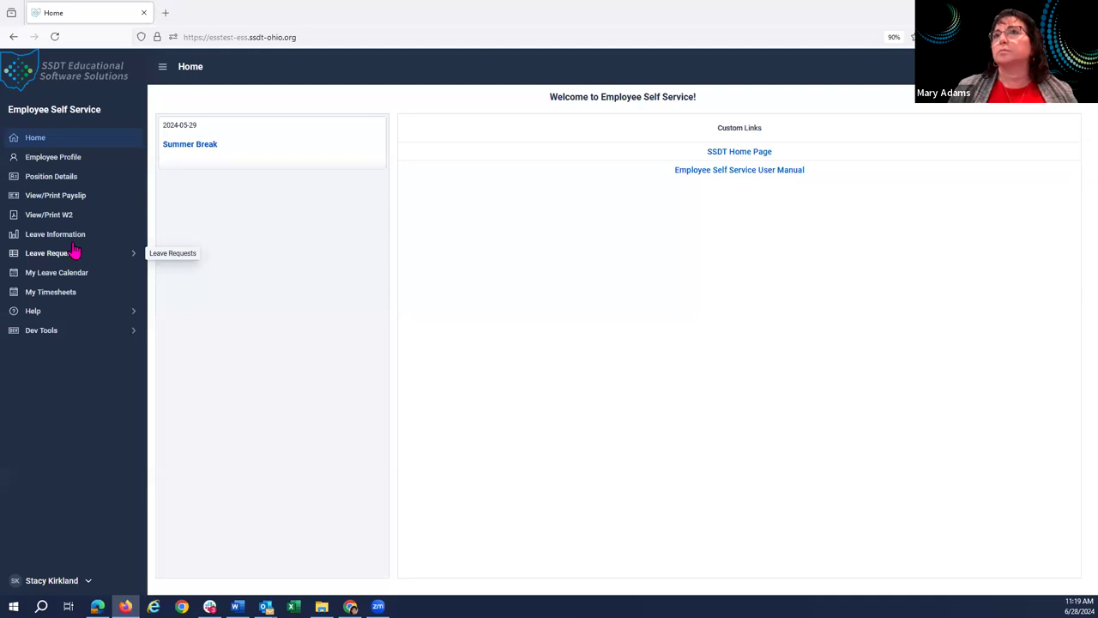
Open a blank Create Leave Request form, leaving Position at 1 - Aide.
click(74, 254)
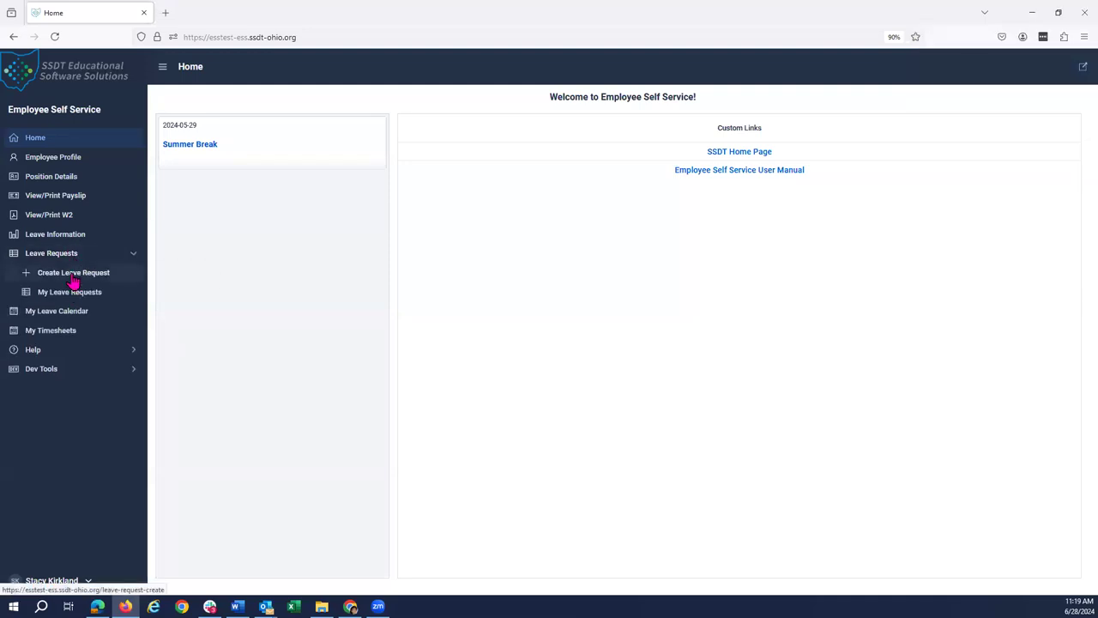
click(72, 276)
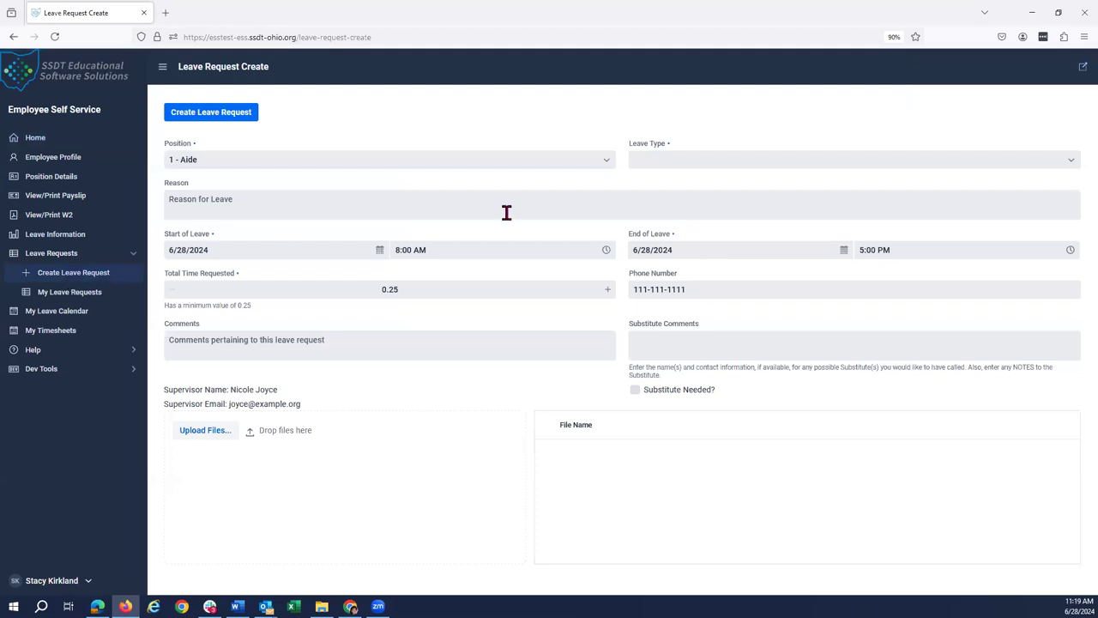
click(605, 159)
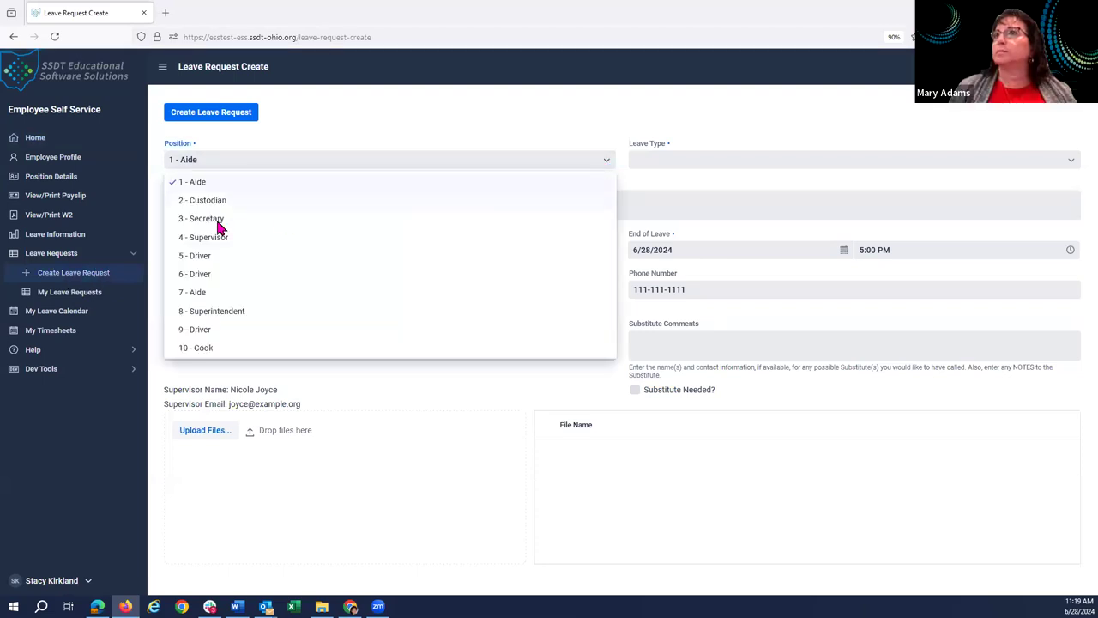
click(68, 244)
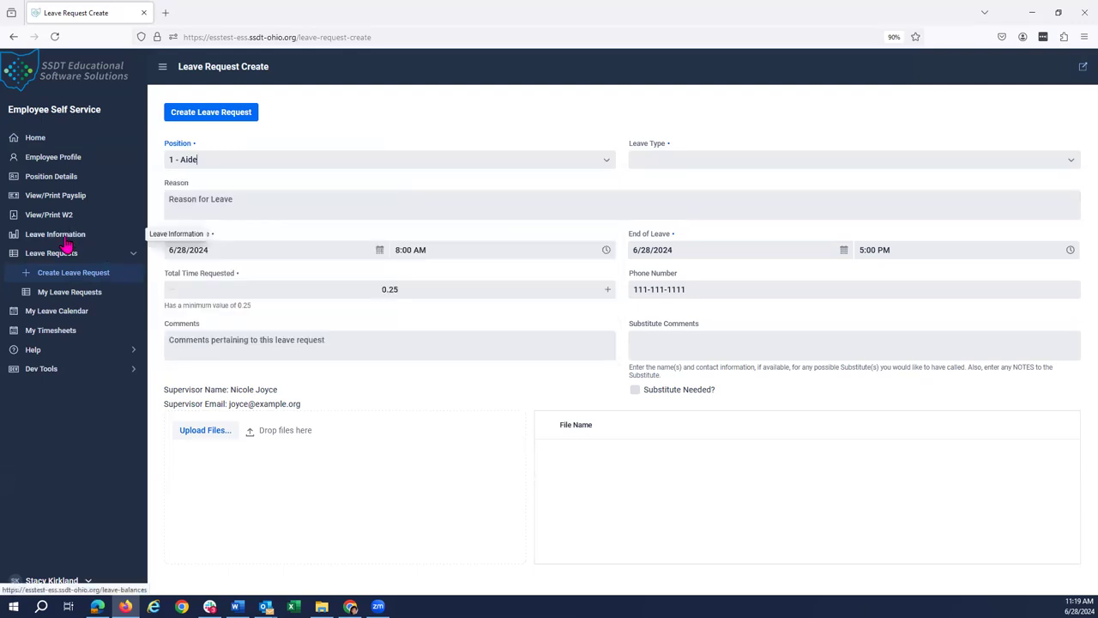
click(68, 244)
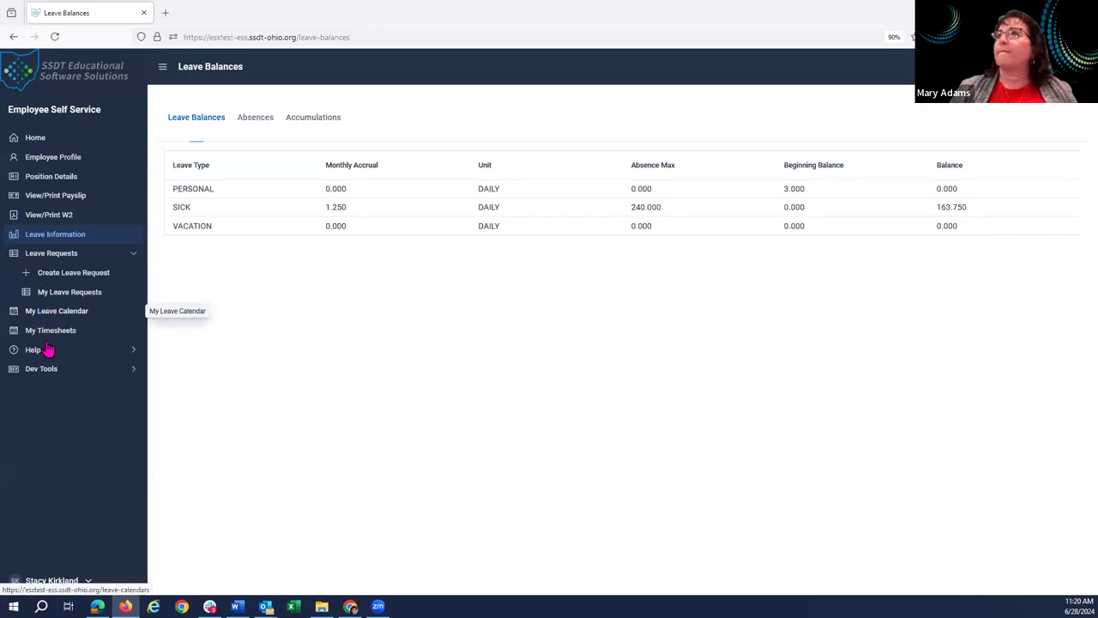
click(60, 280)
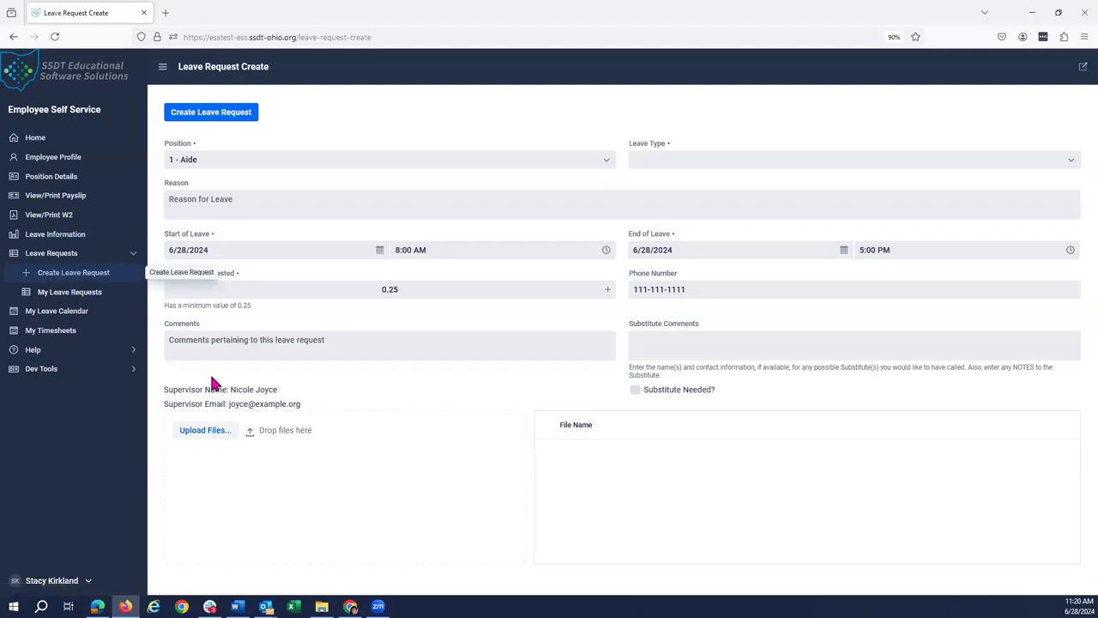
Set Position to 2 - Custodian, Leave Type to Vacation, and the leave date to 7/5/2024.
click(604, 159)
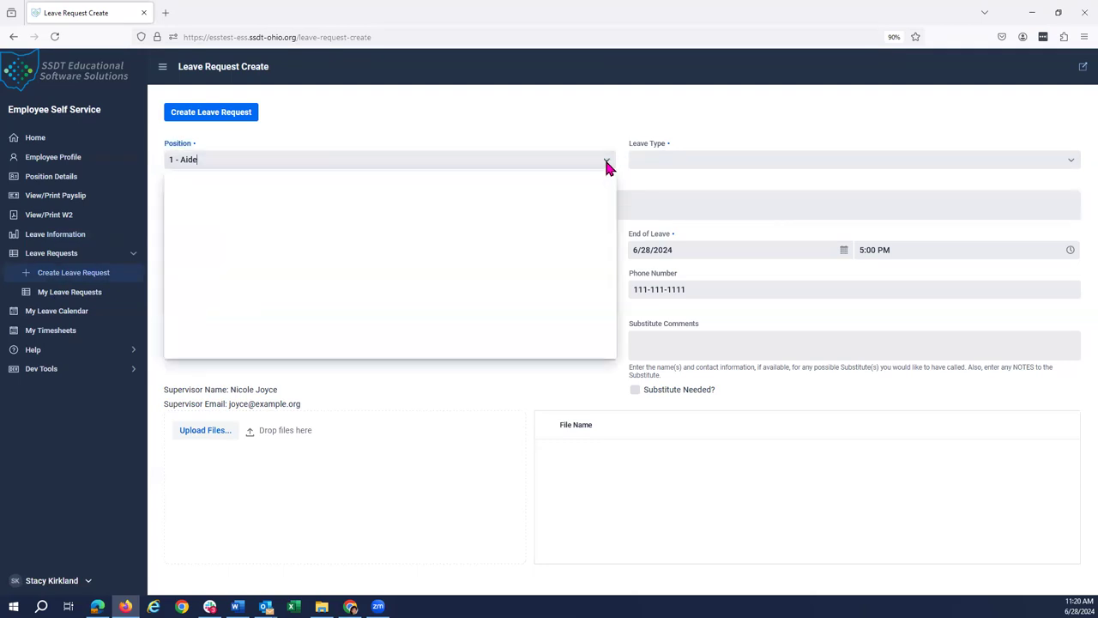
click(209, 203)
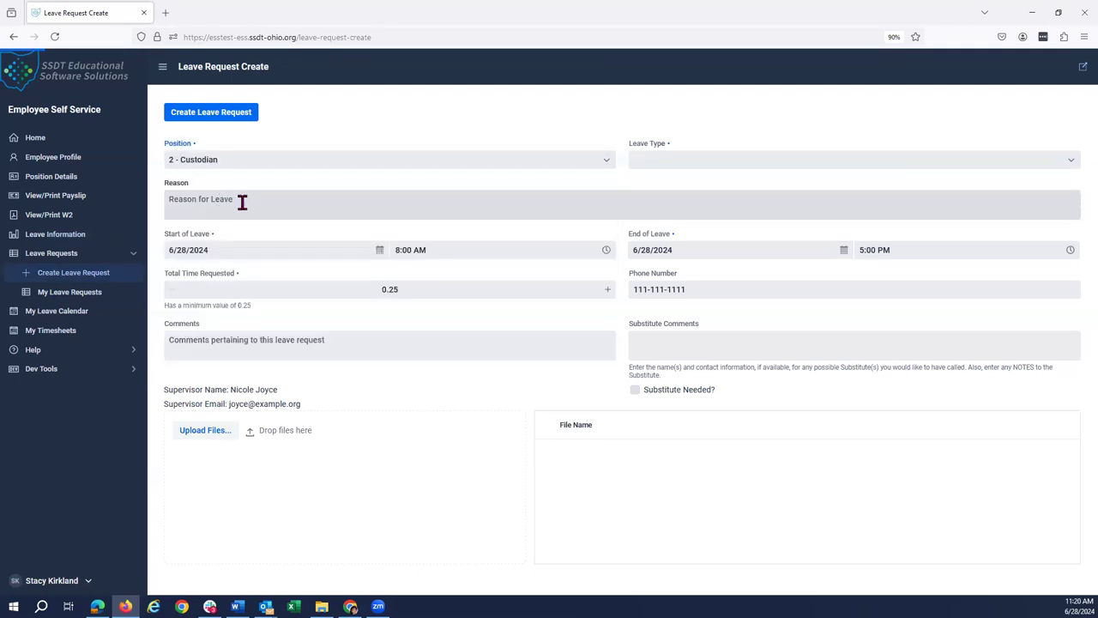
click(681, 157)
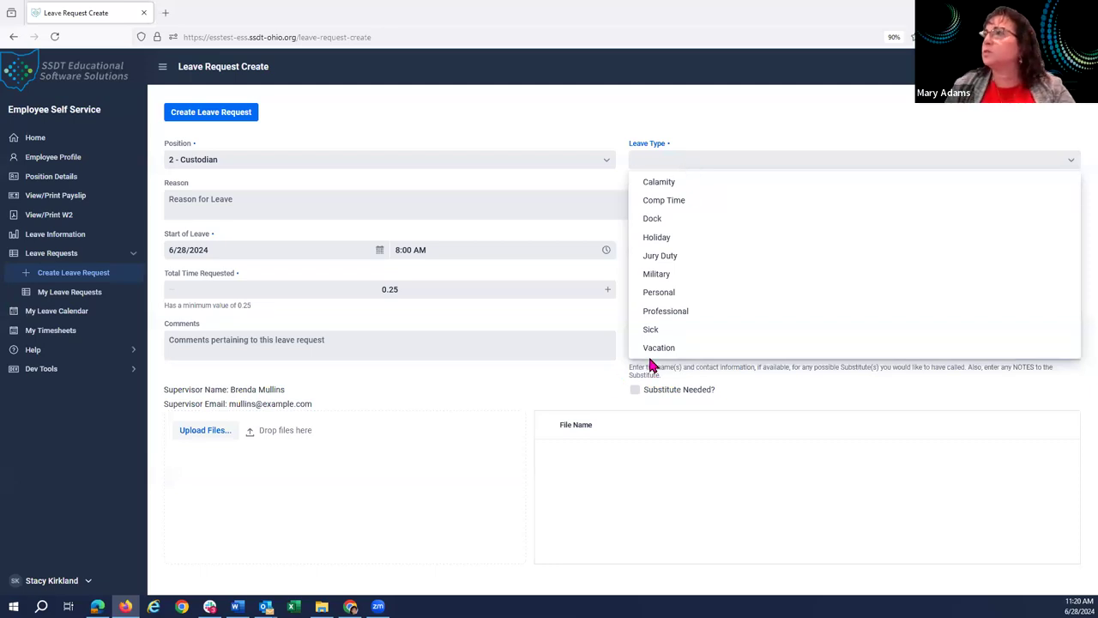
click(657, 349)
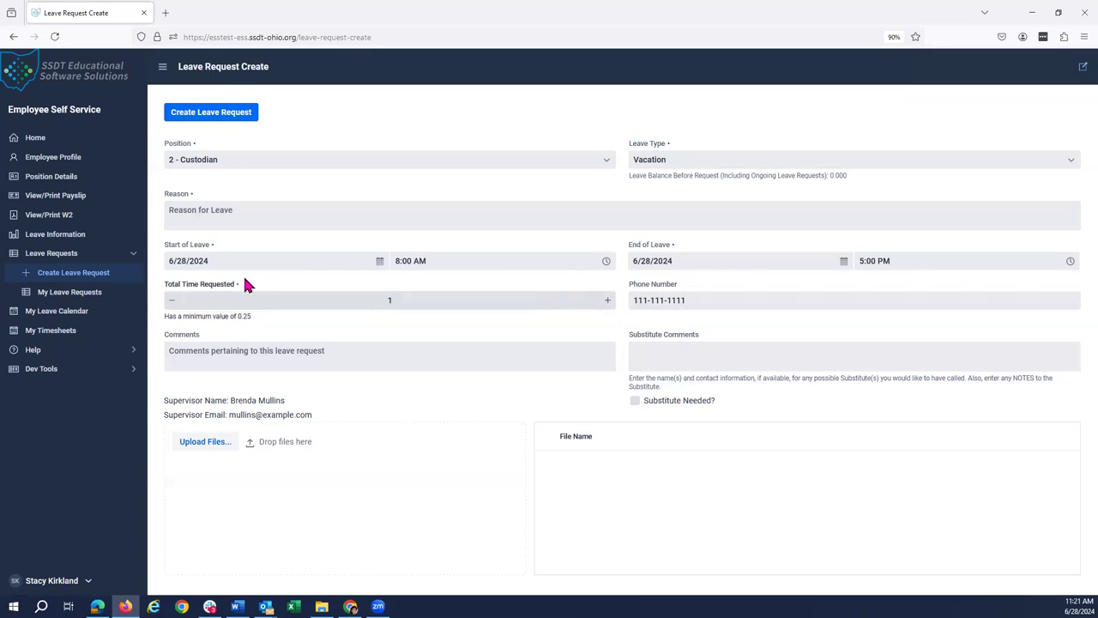
click(378, 262)
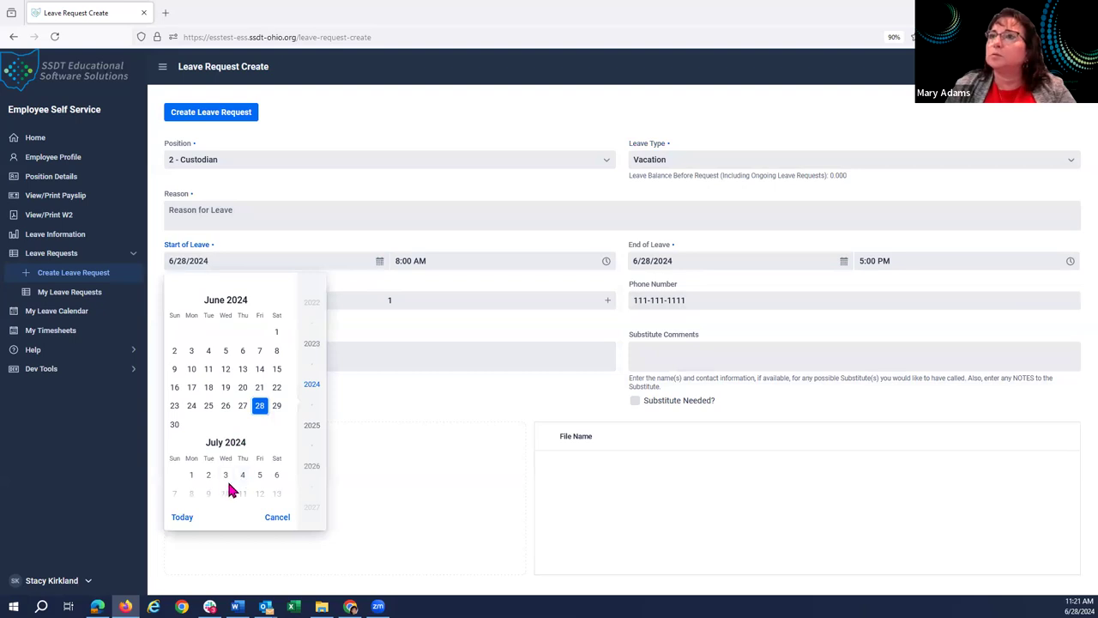
click(260, 477)
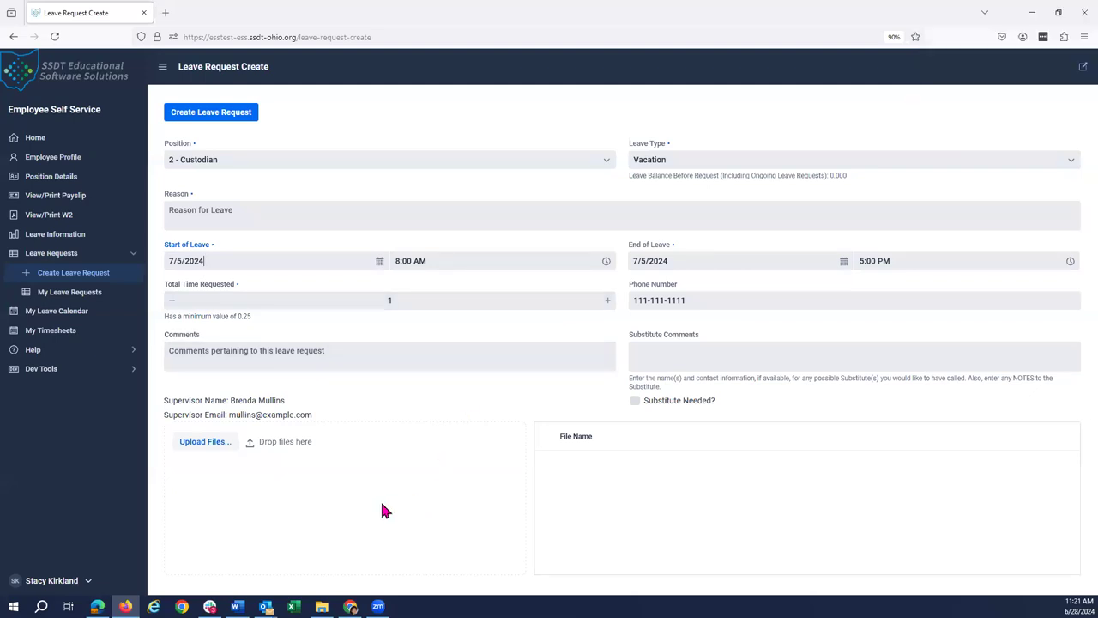
Enter the reason 'cause I want to' and submit the vacation leave request.
click(210, 119)
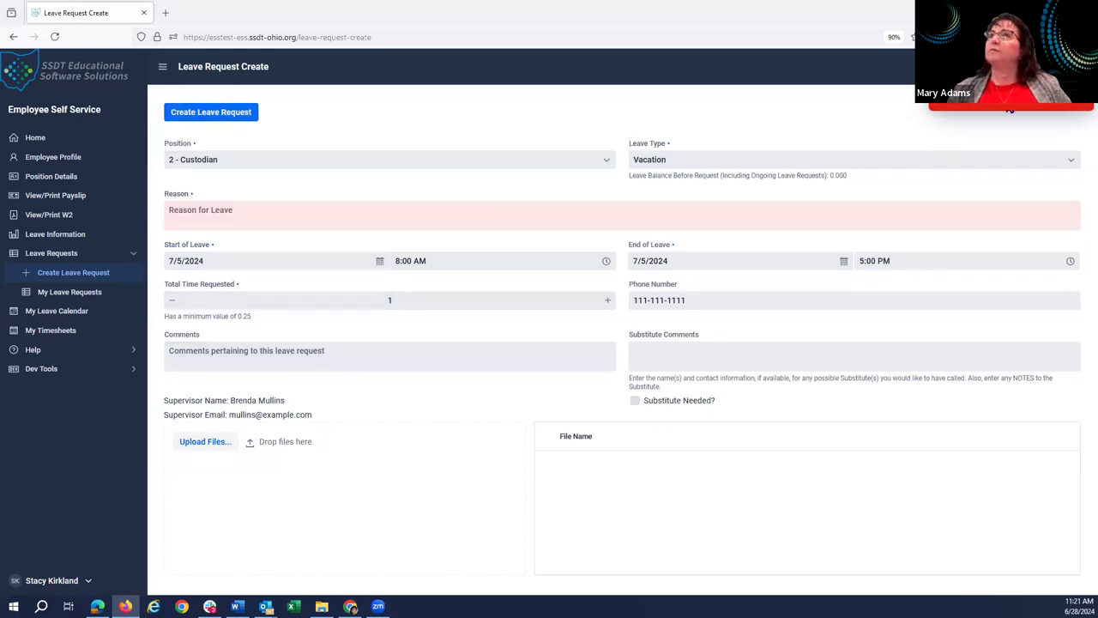
click(203, 211)
text(cause I want to)
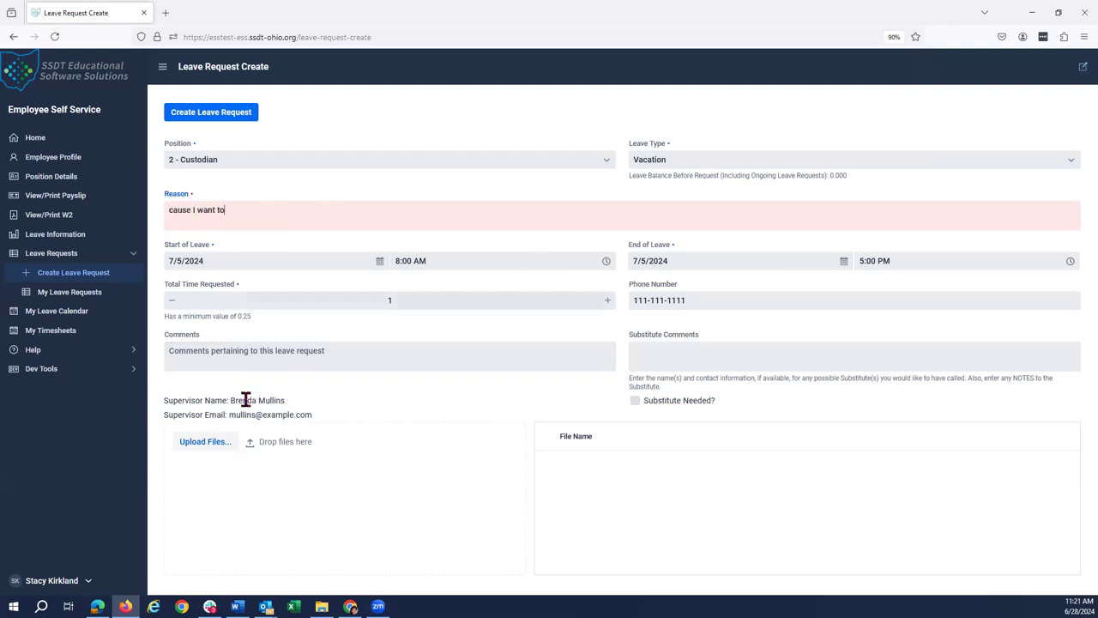
click(250, 121)
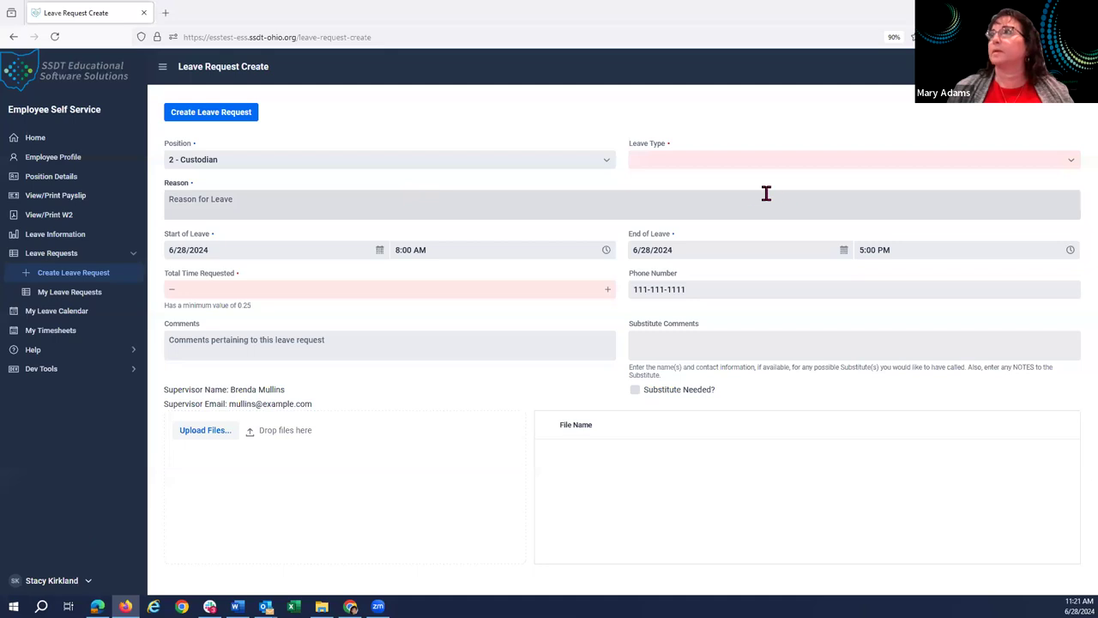
Request one day of Vacation starting July 5, 2024, with reason '2nd try', and submit it.
click(1072, 163)
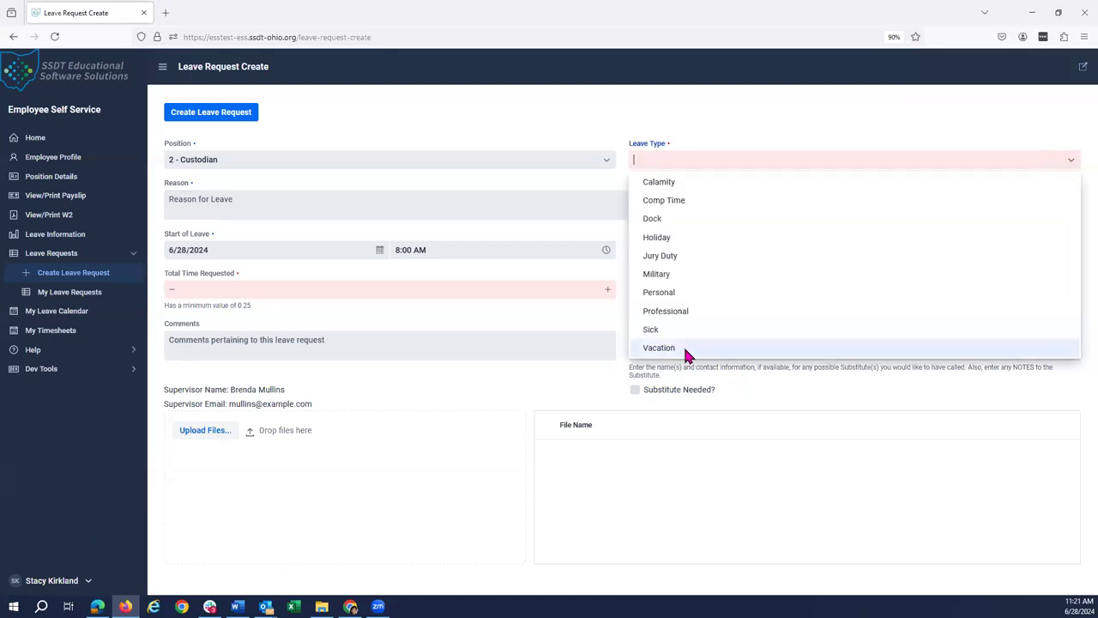
click(683, 347)
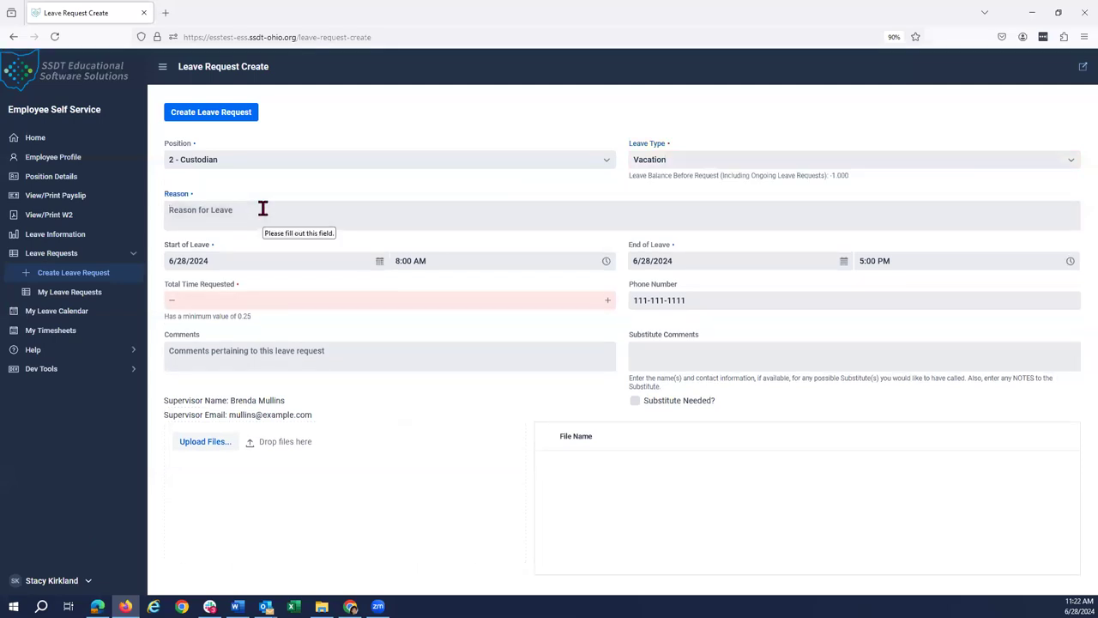
text(n)
key(BackSpace)
text(2nd try)
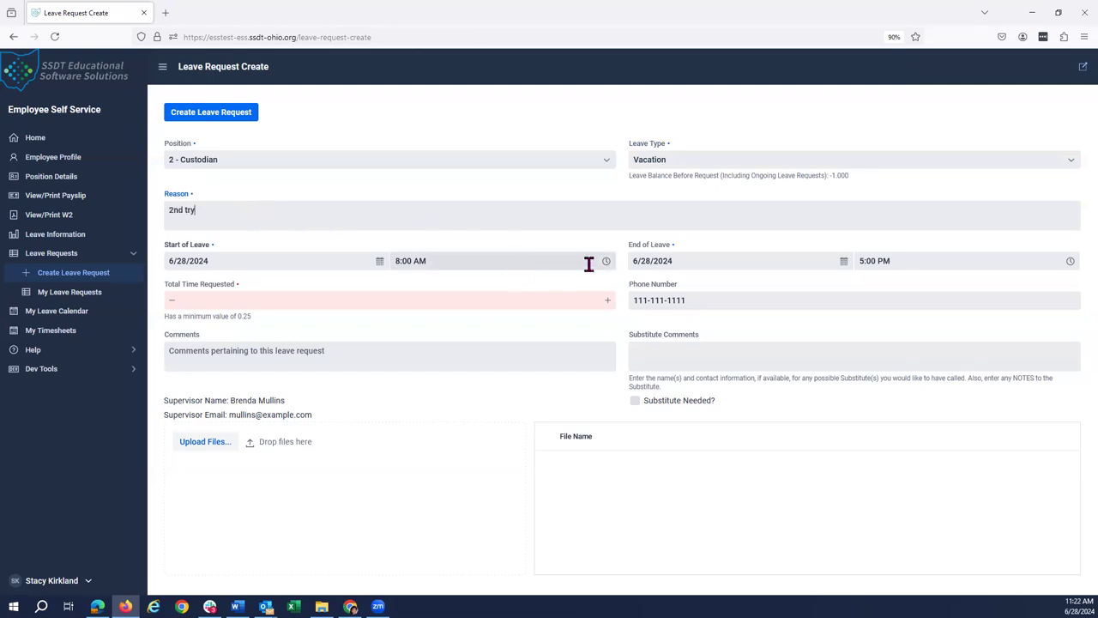
click(379, 261)
click(381, 267)
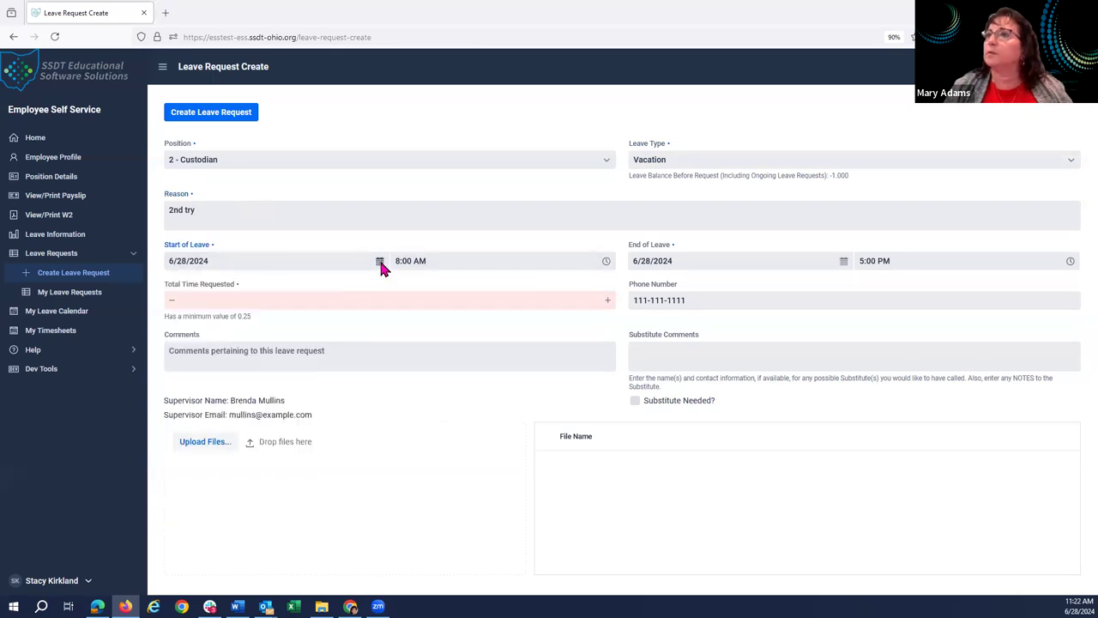
click(270, 476)
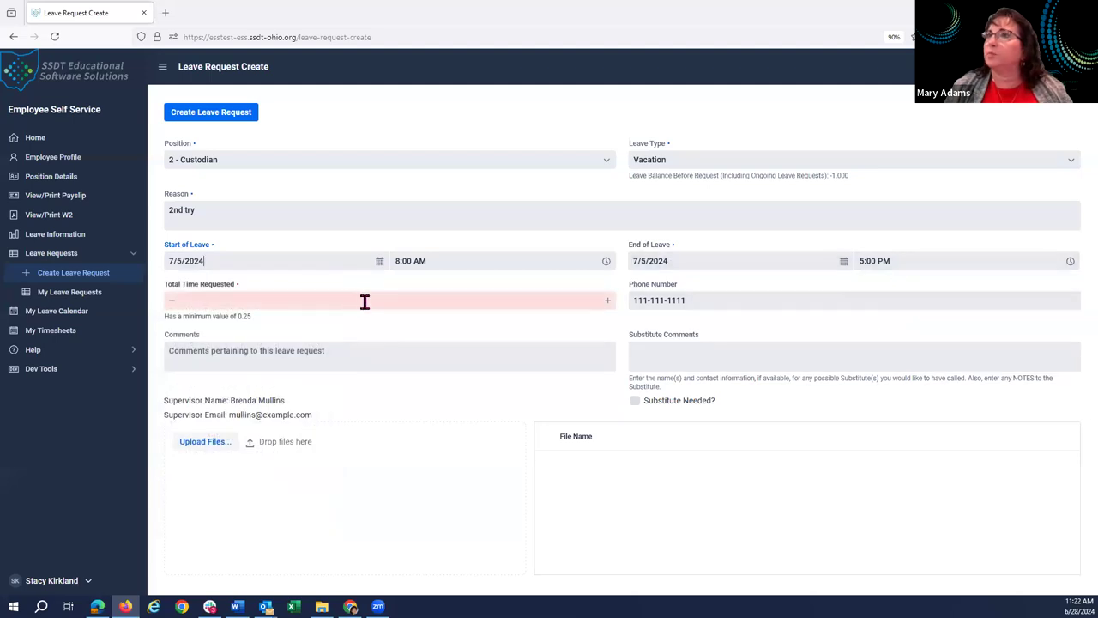
click(607, 302)
click(607, 302)
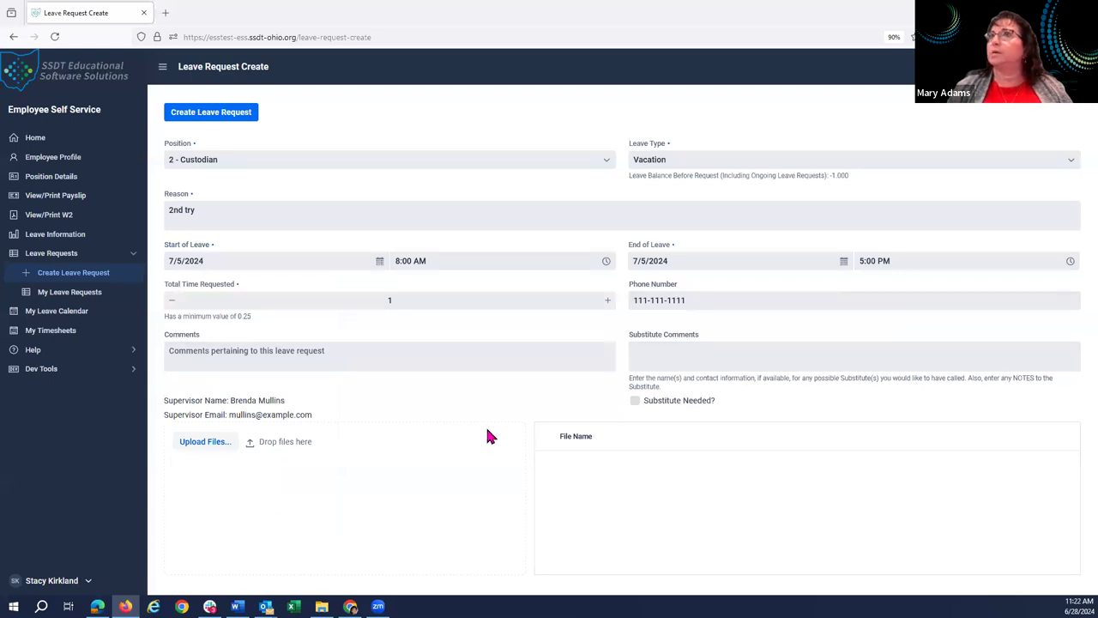
click(245, 121)
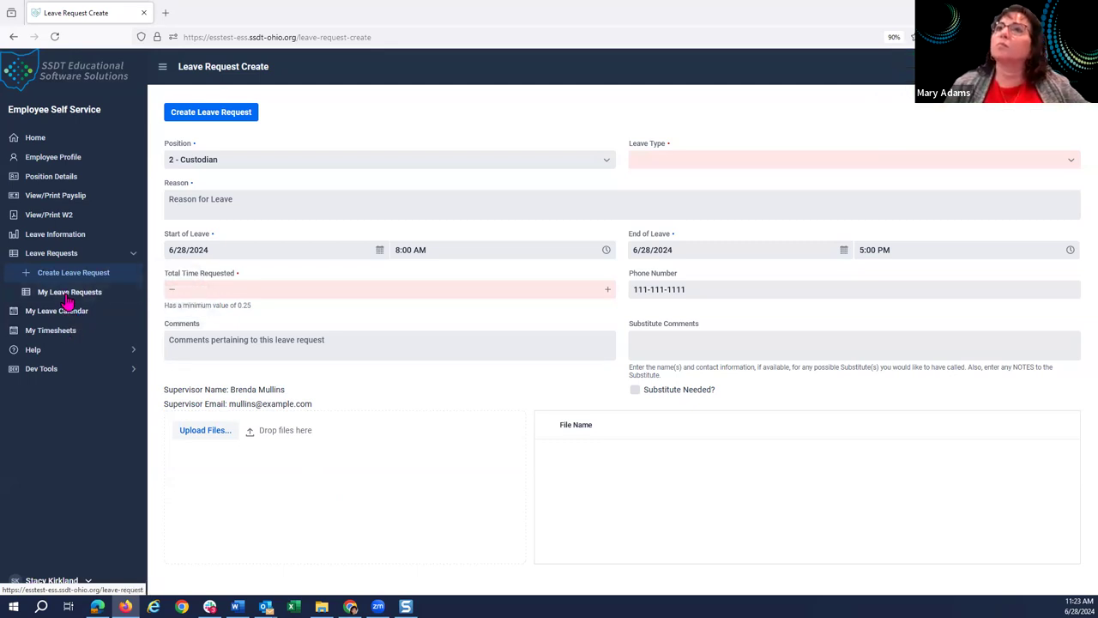
Open My Leave Requests and capture a screenshot of the list with both 07-05-2024 Vacation requests.
click(67, 296)
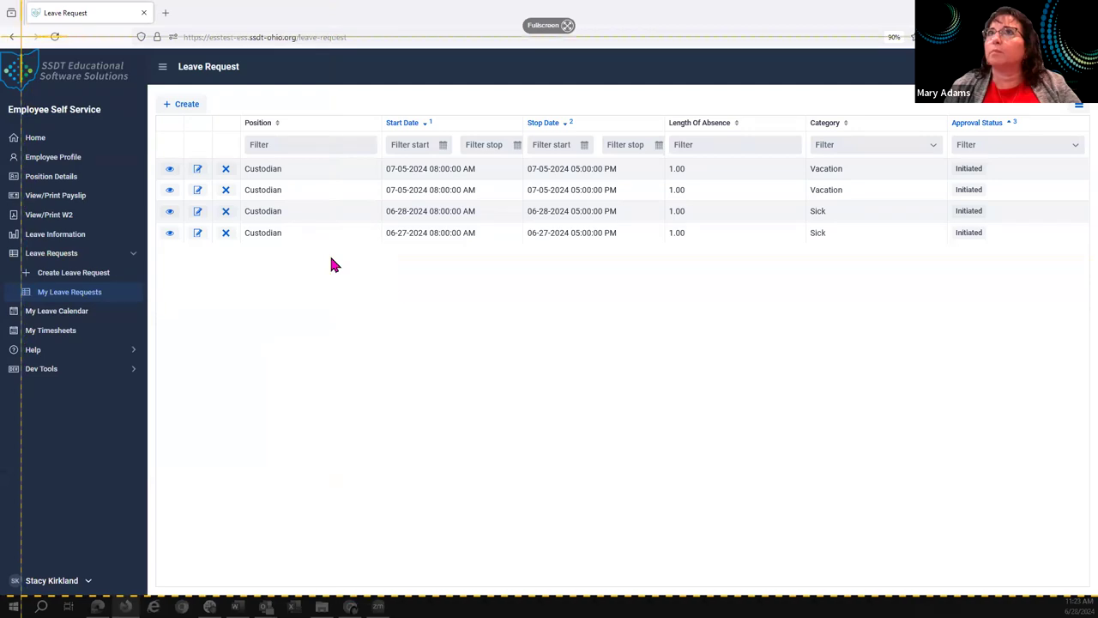
drag(0, 45, 1075, 396)
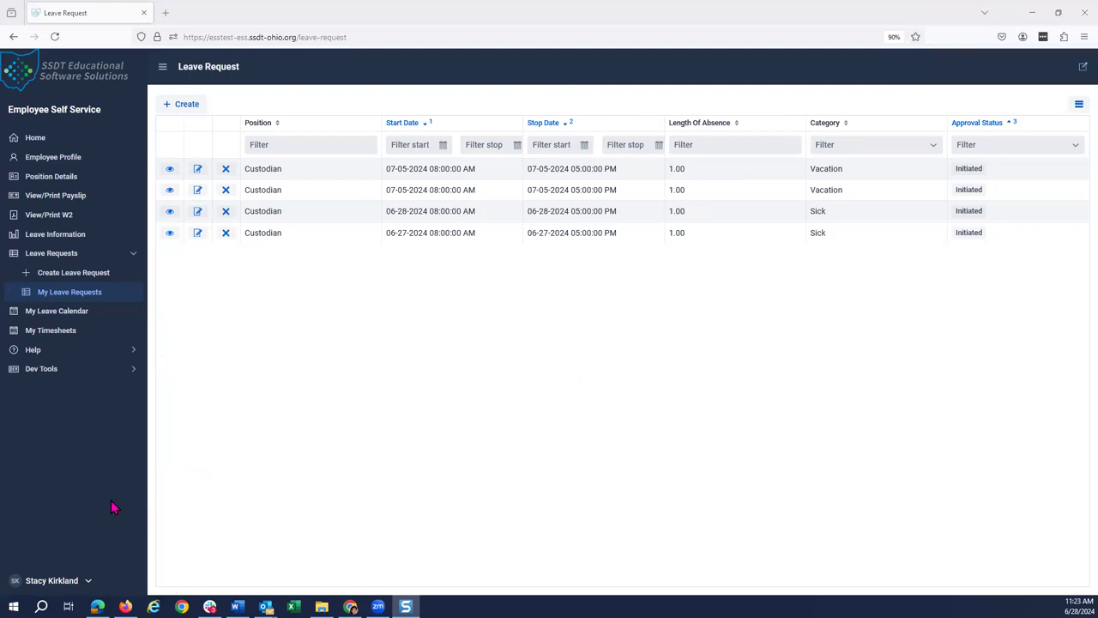
click(94, 468)
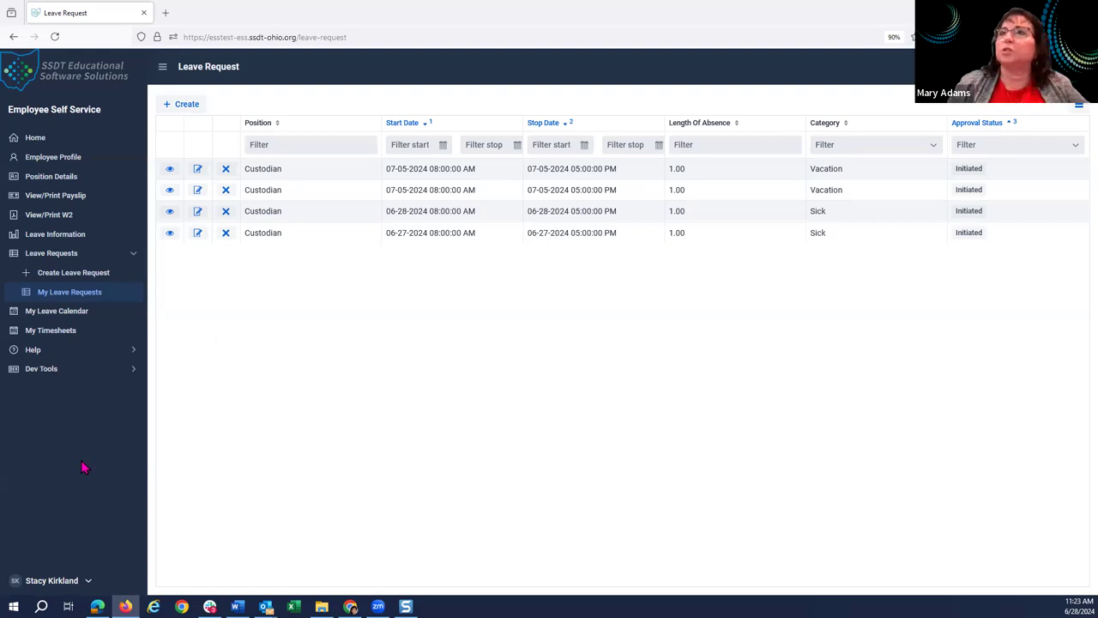
Sign out of the employee account and log in with the supervisor's saved credentials.
click(88, 582)
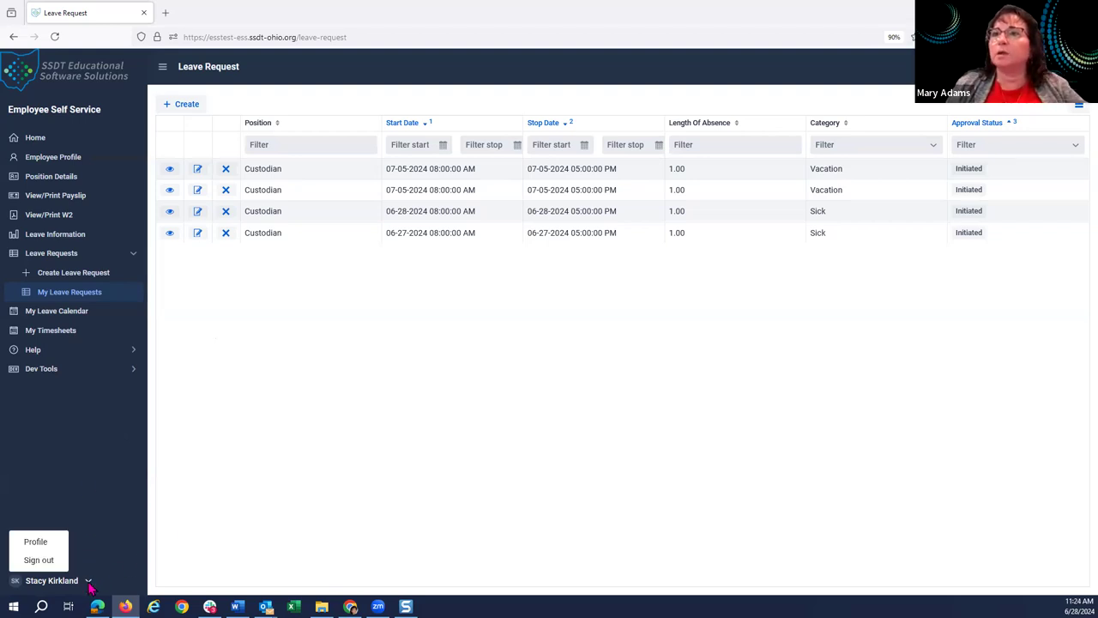
click(47, 562)
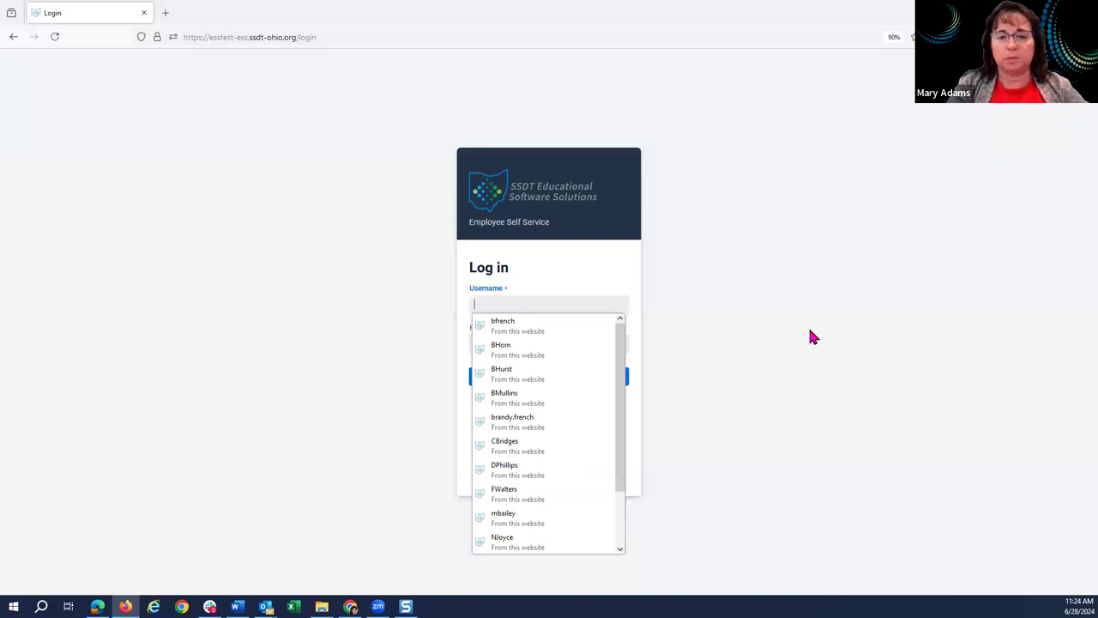
text(bmu)
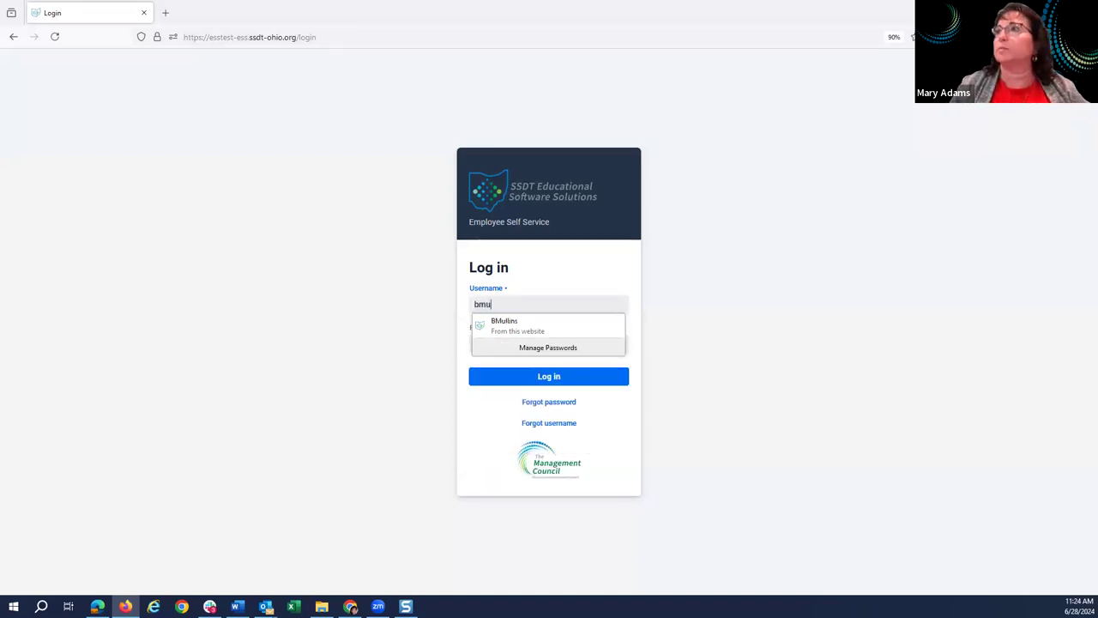
click(566, 334)
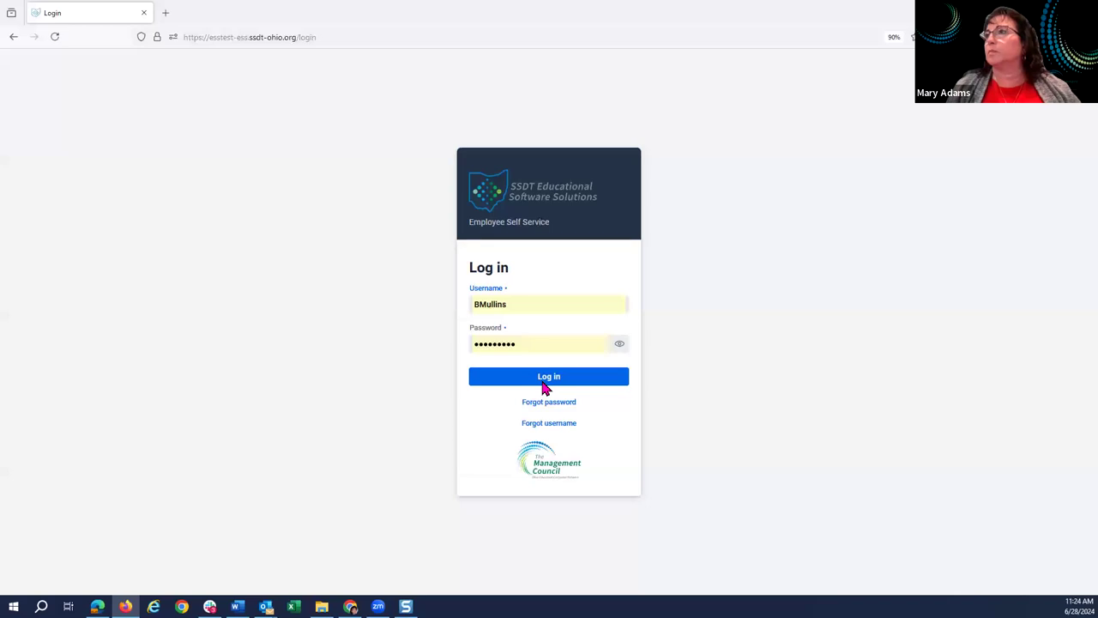
click(542, 383)
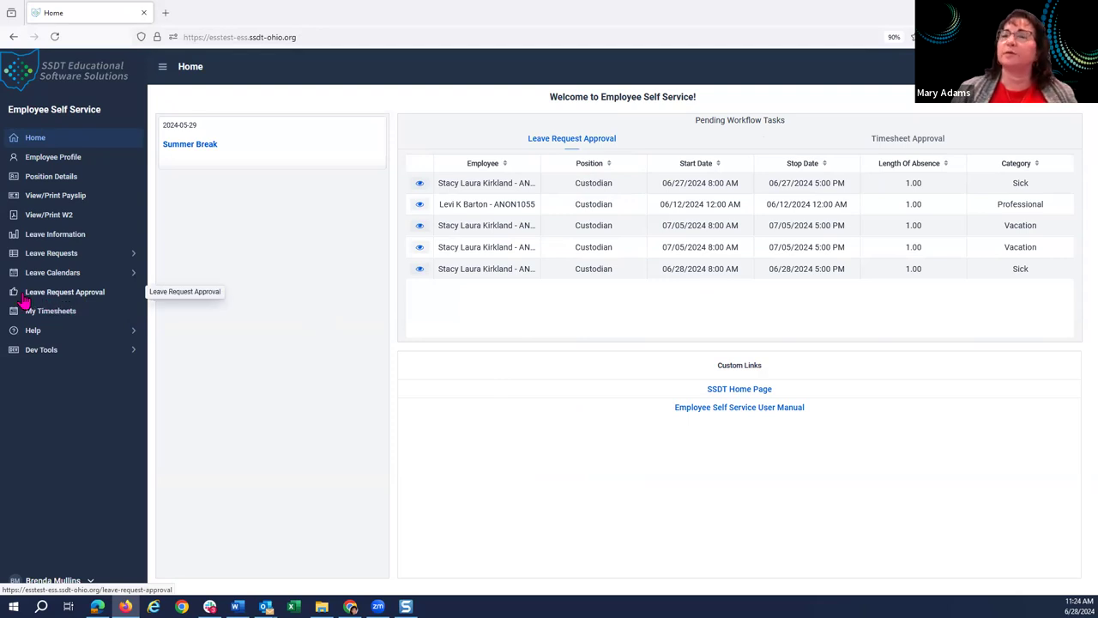
In Leave Request Approval, reject both 07/05/2024 Vacation requests with the note 'no time left'.
click(99, 298)
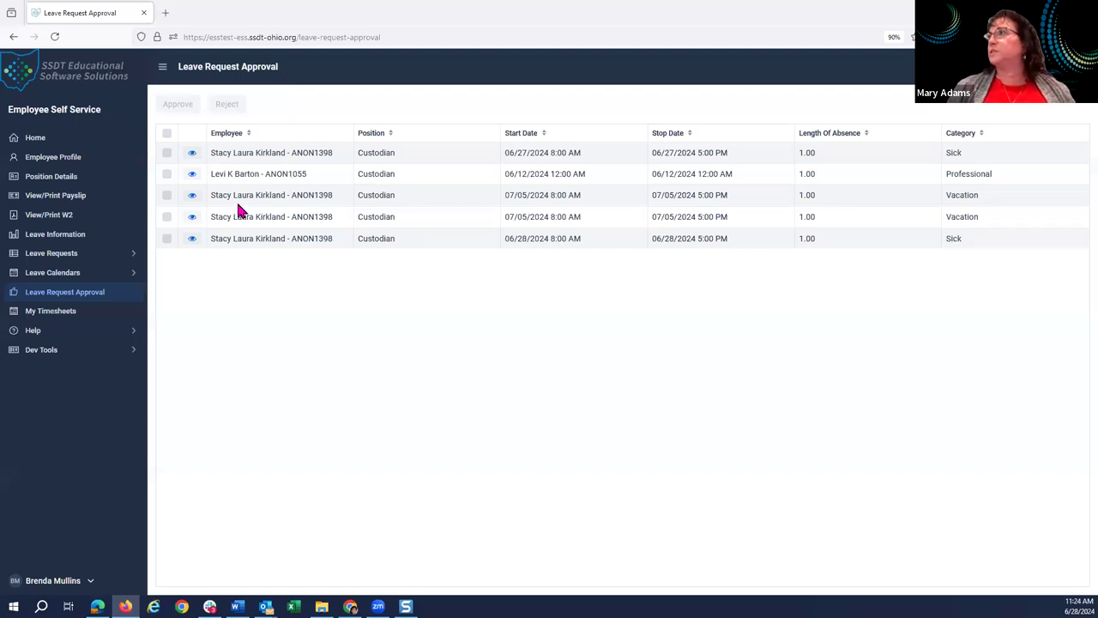
click(167, 195)
click(166, 216)
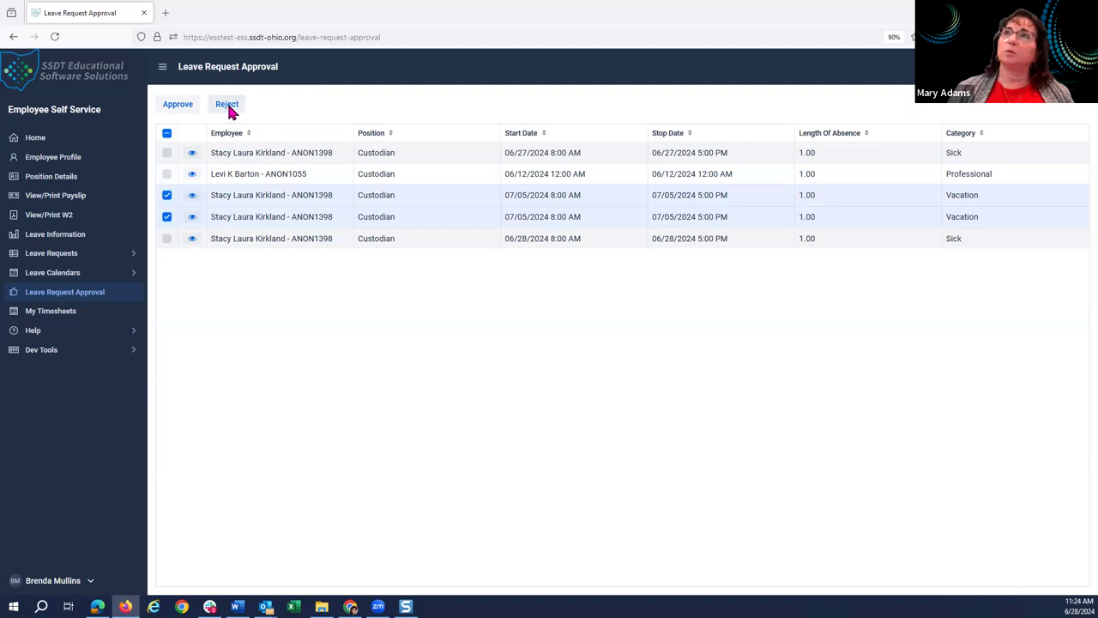
click(227, 107)
click(439, 321)
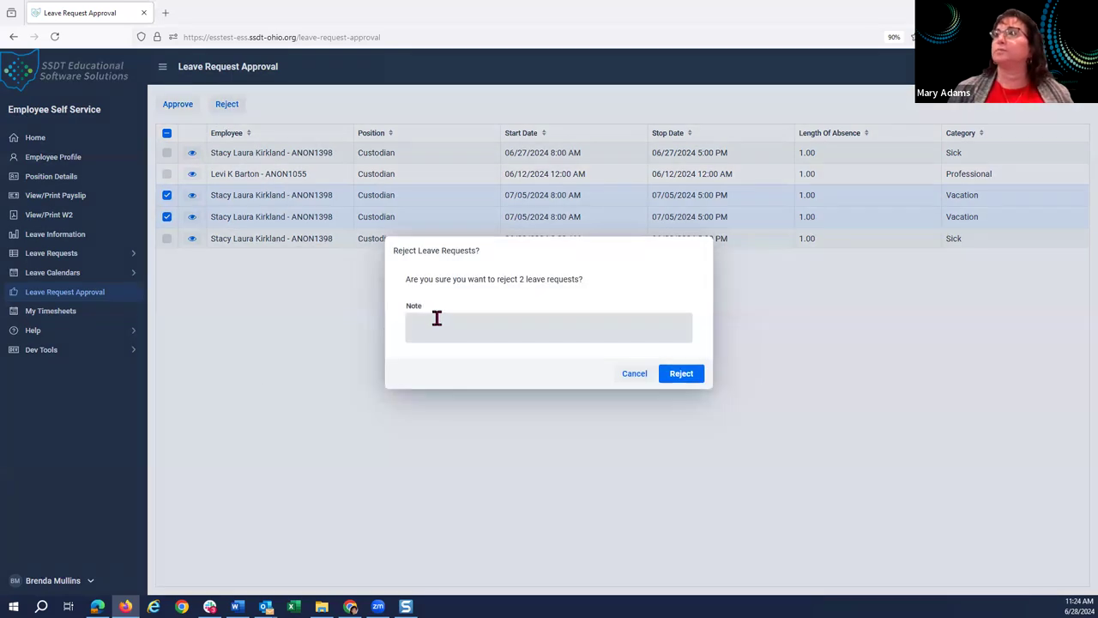
text(no time left)
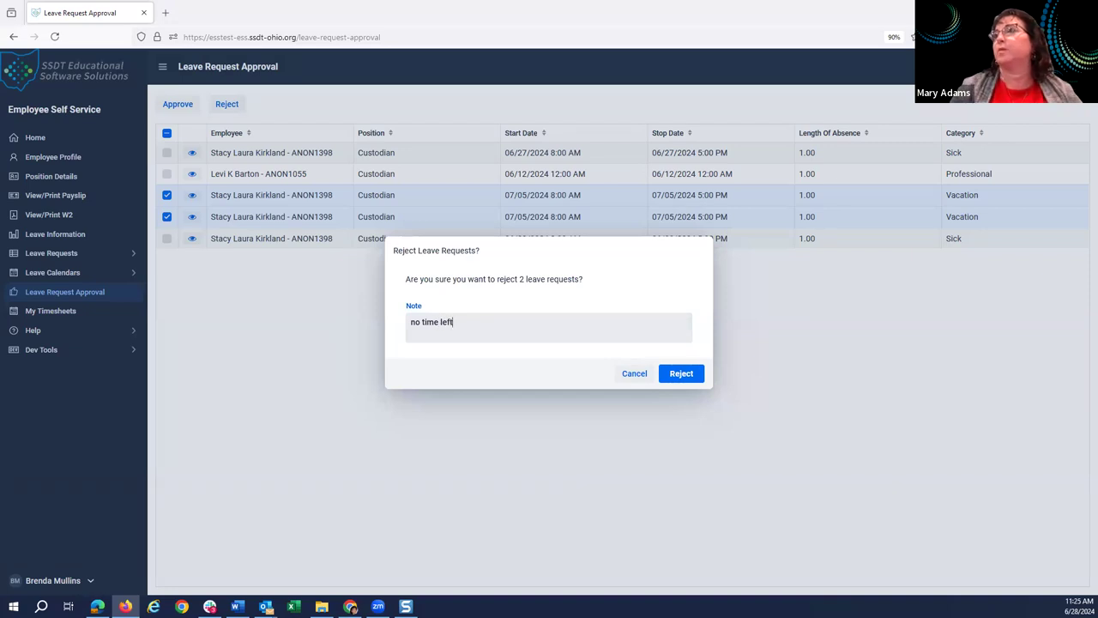
click(681, 374)
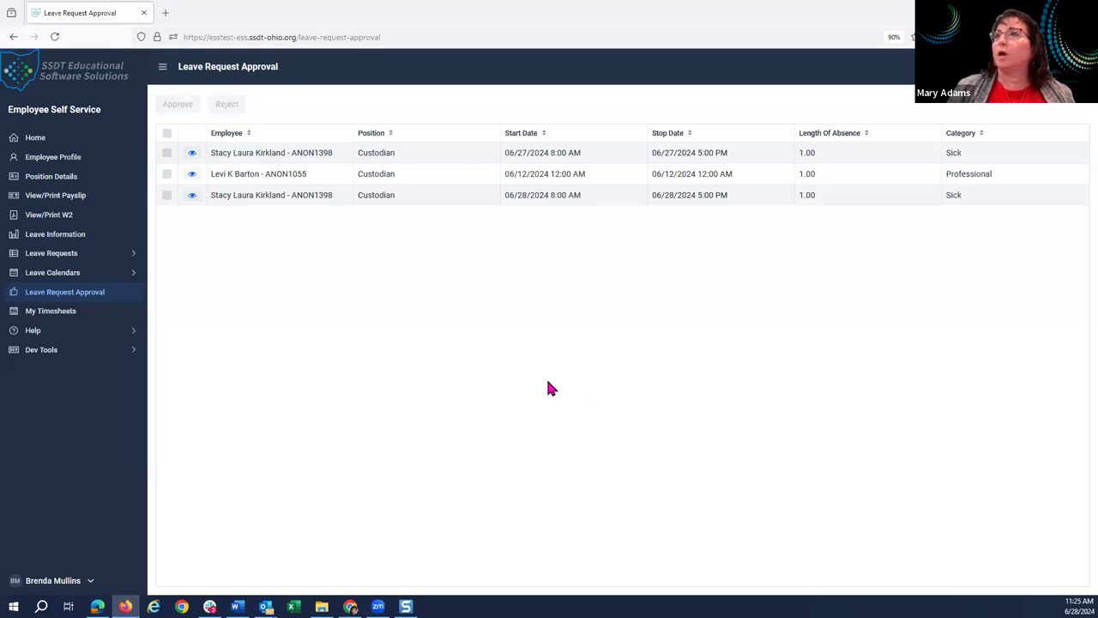
Approve the two pending Sick leave requests, leaving the Professional leave request unapproved.
click(167, 133)
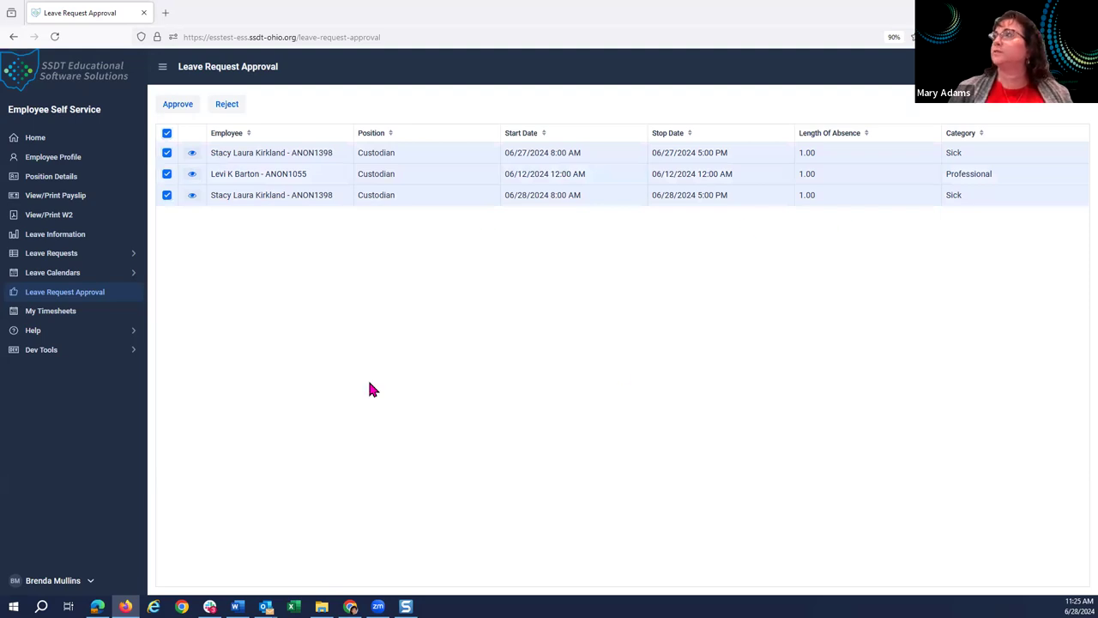
click(167, 174)
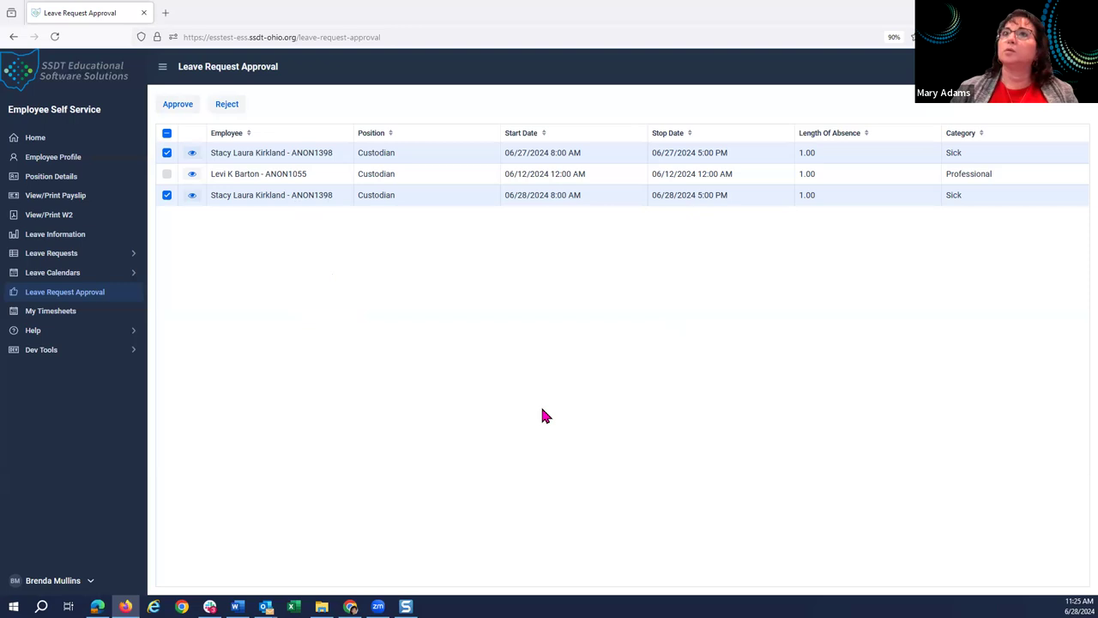
click(182, 107)
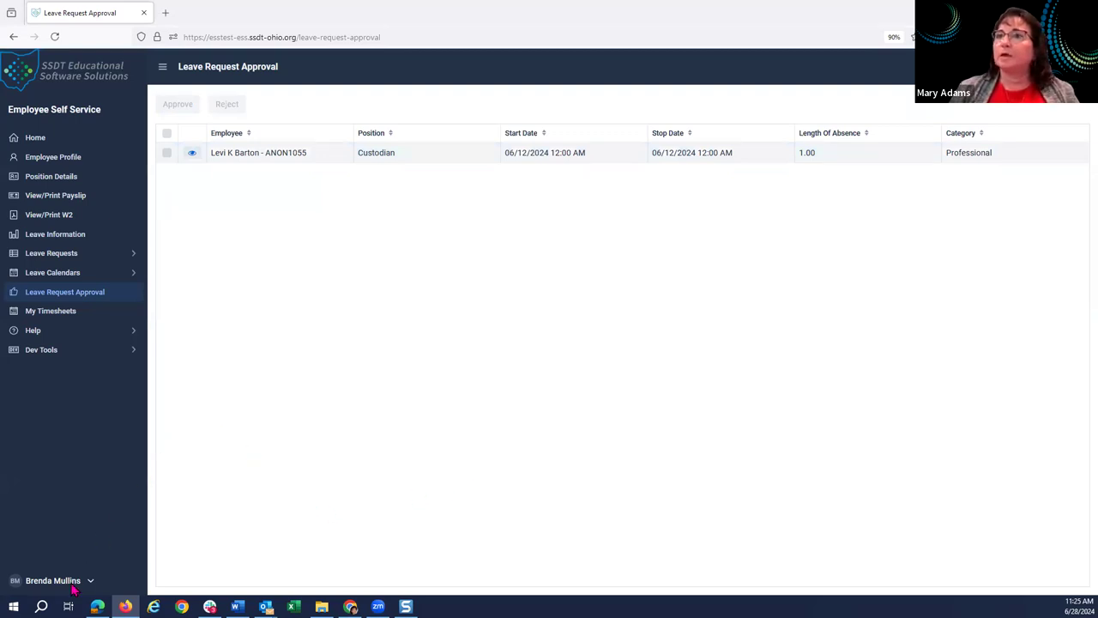
View the supervisor's leave calendar, then sign the supervisor out.
click(57, 276)
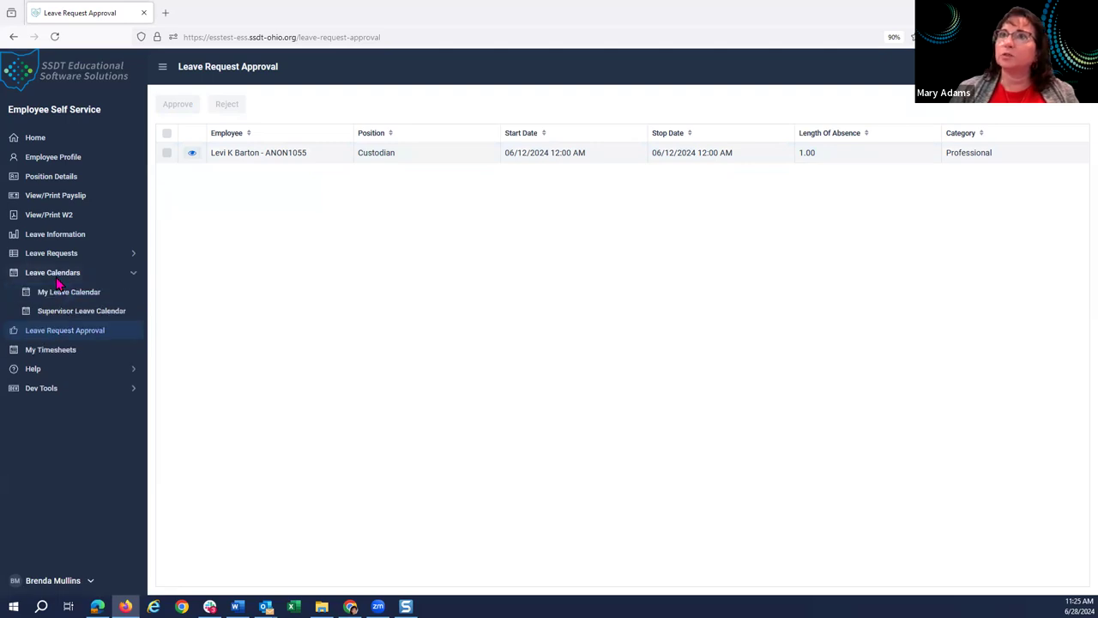
click(60, 316)
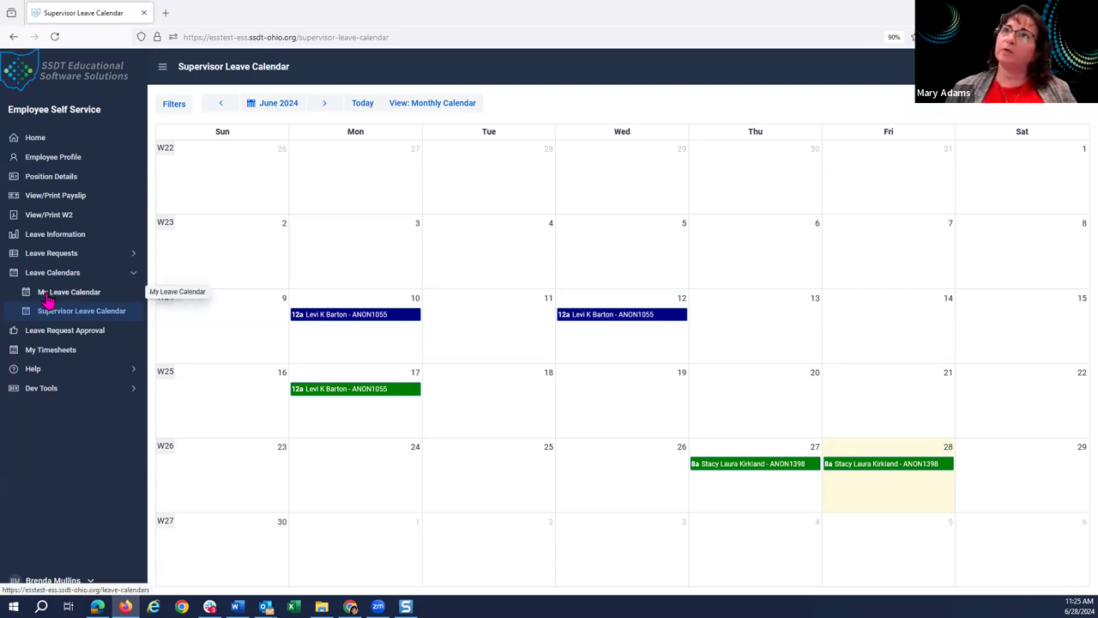
click(68, 581)
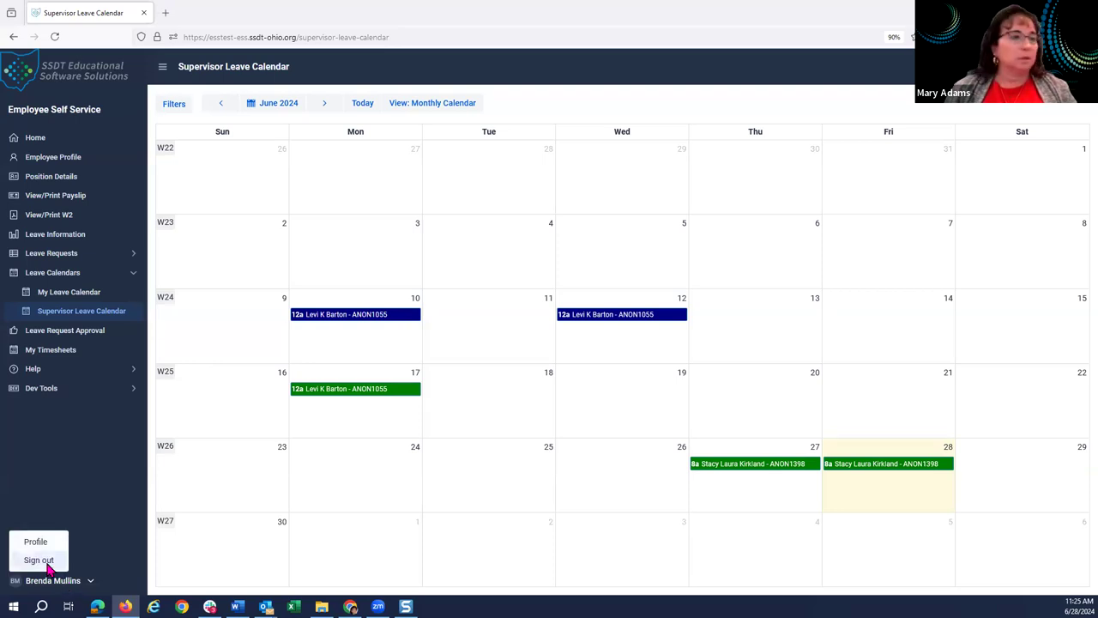
click(38, 560)
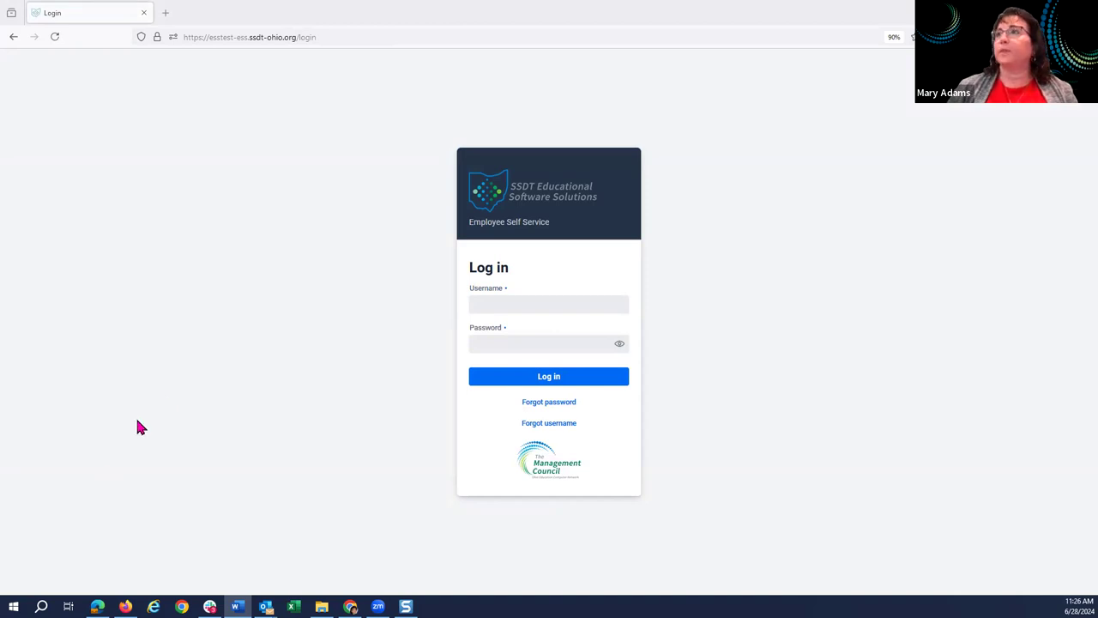
Log in as the employee using the saved username suggested in the Username field.
click(515, 310)
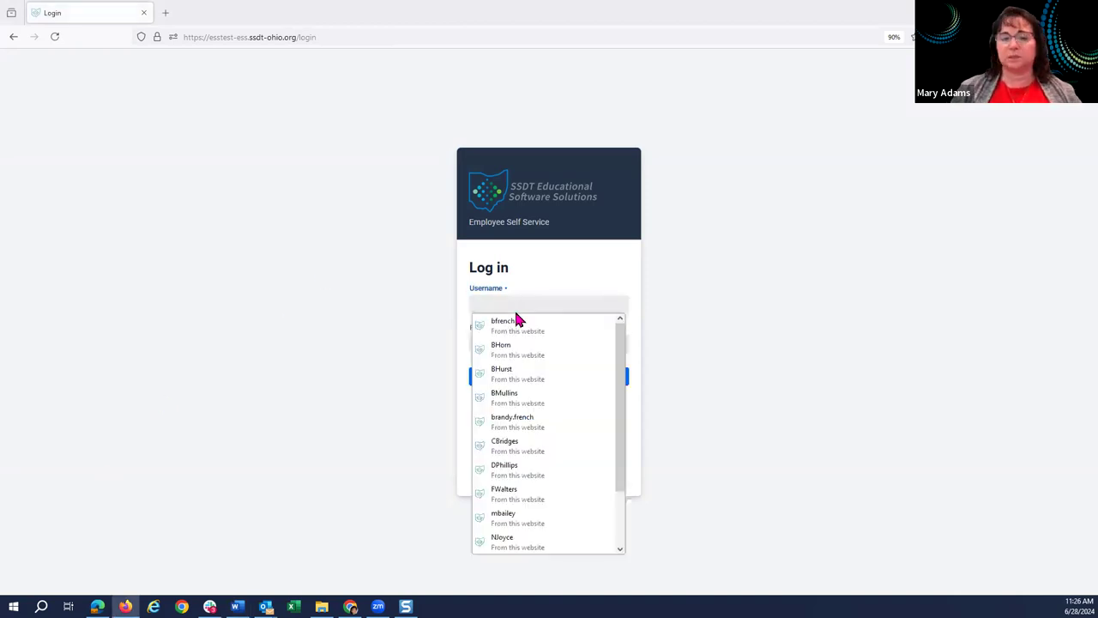
text(s)
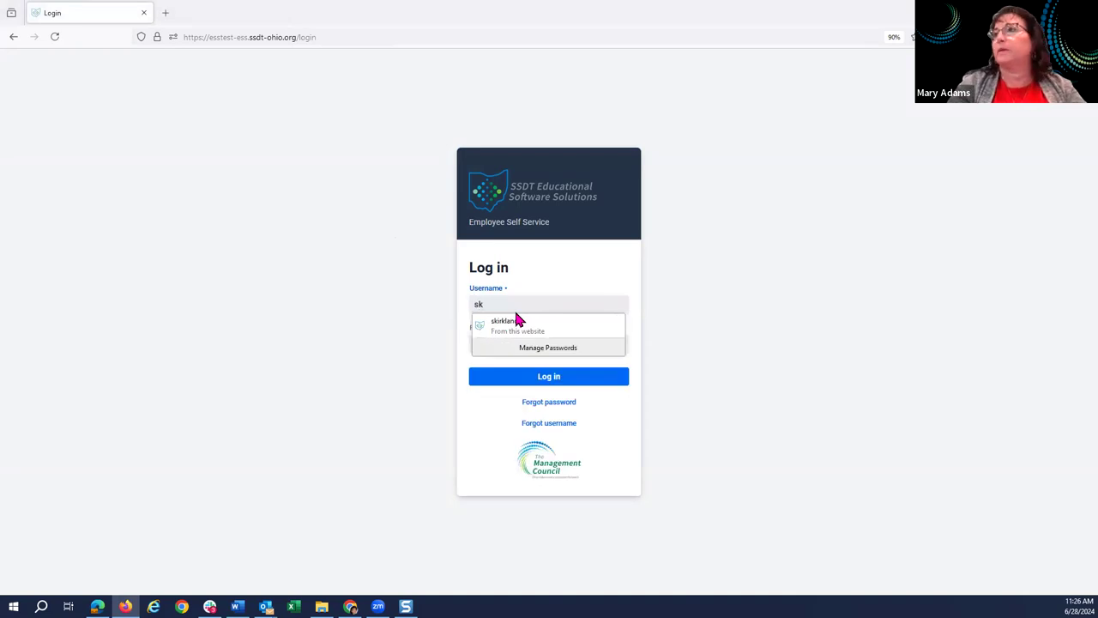
text(k)
click(517, 324)
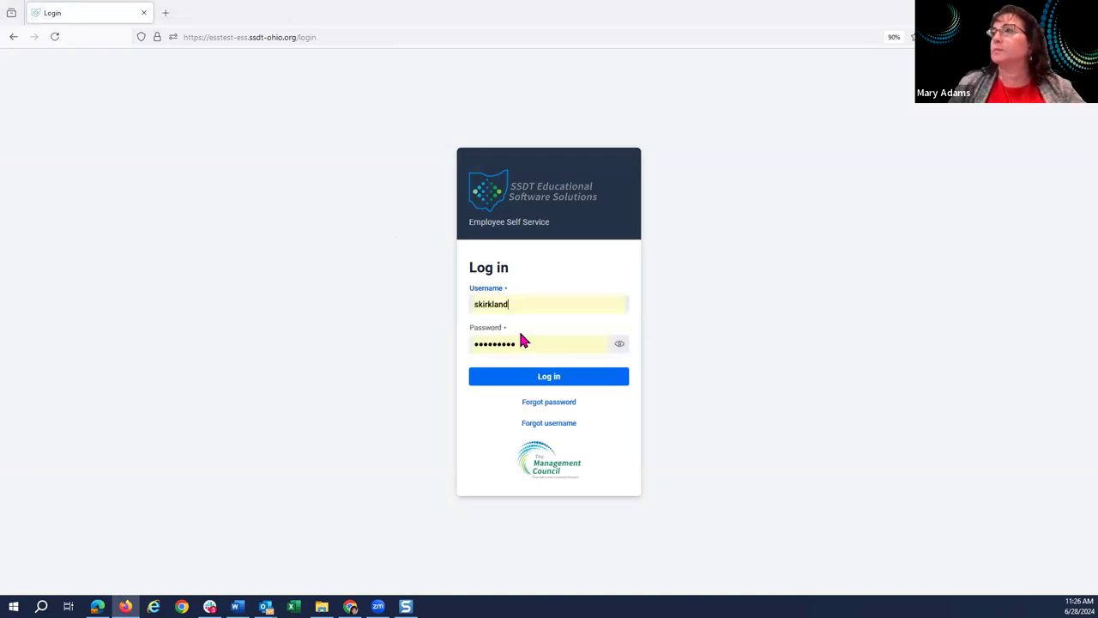
click(538, 380)
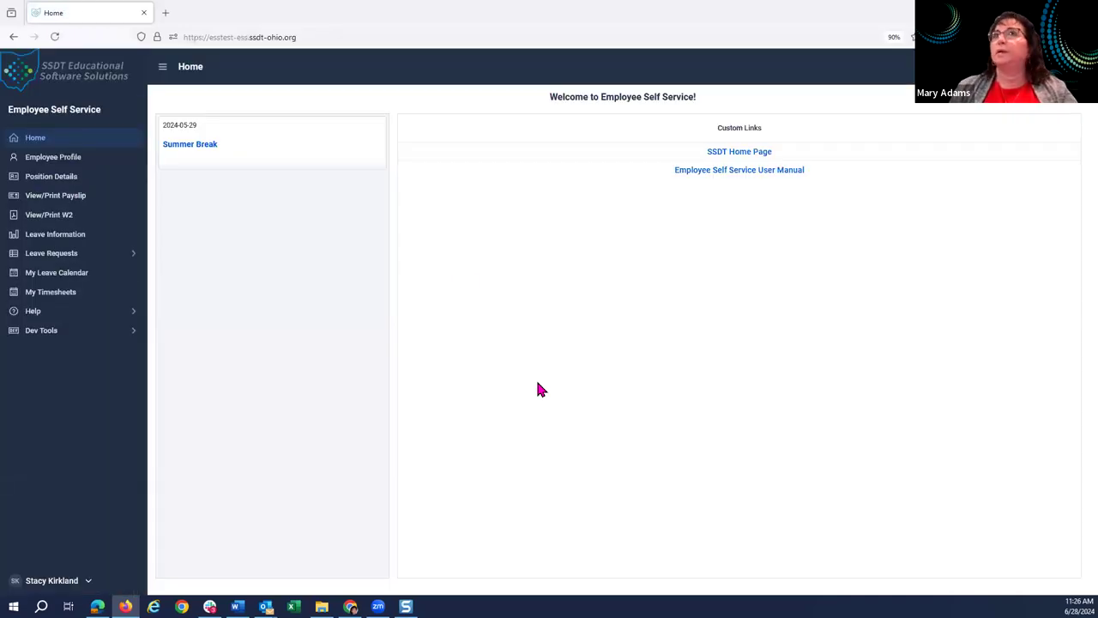
Open My Leave Requests under Leave Requests to see the rejected Vacation and approved Sick requests.
click(52, 255)
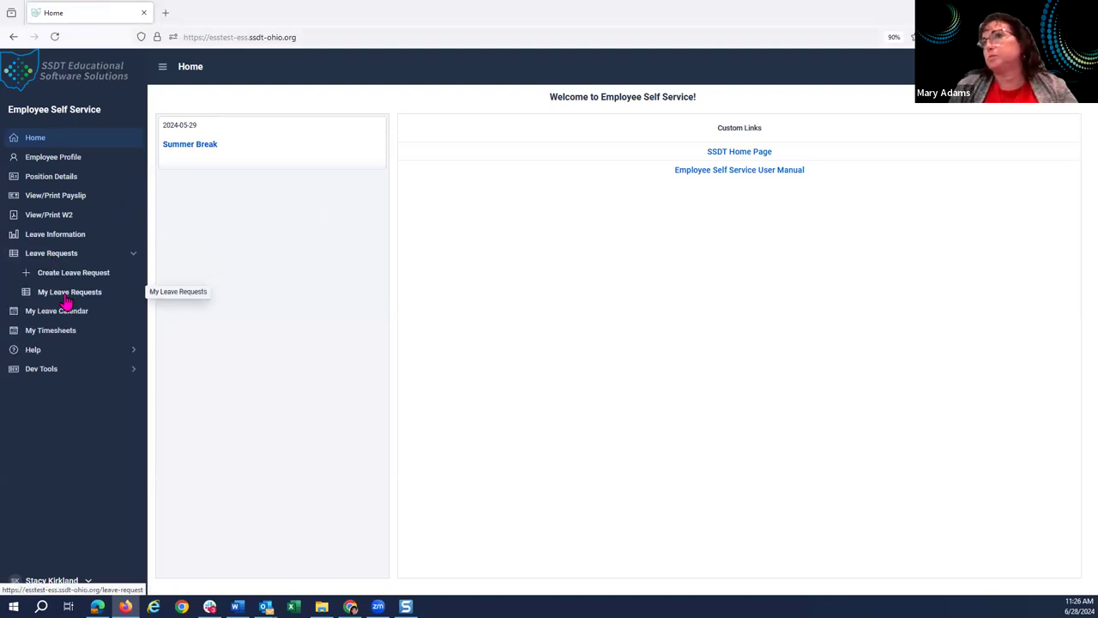
click(66, 300)
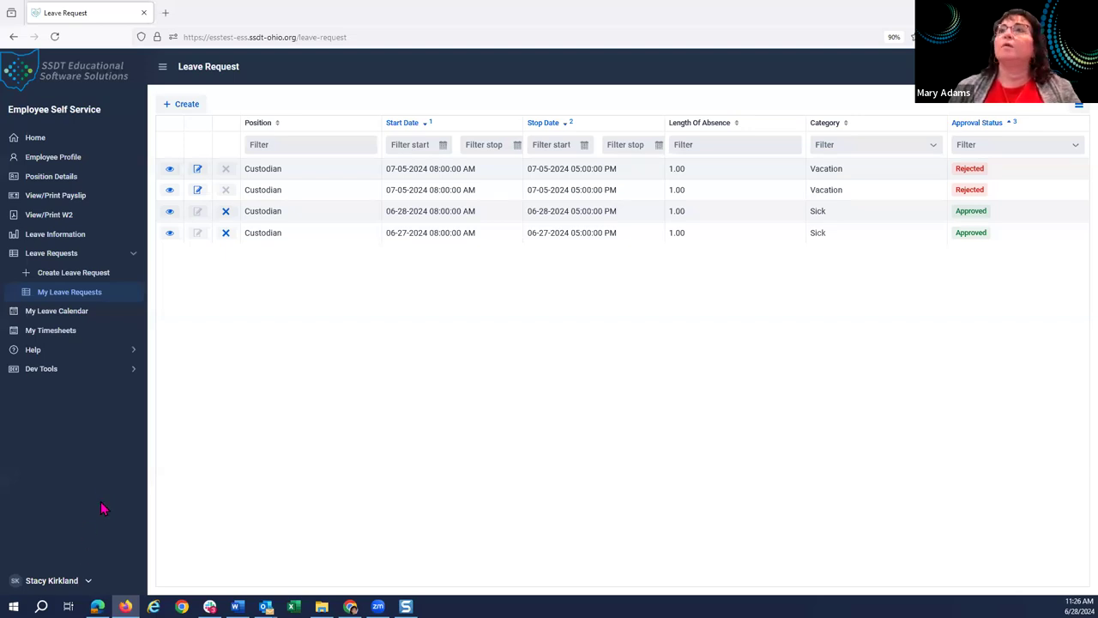
click(196, 172)
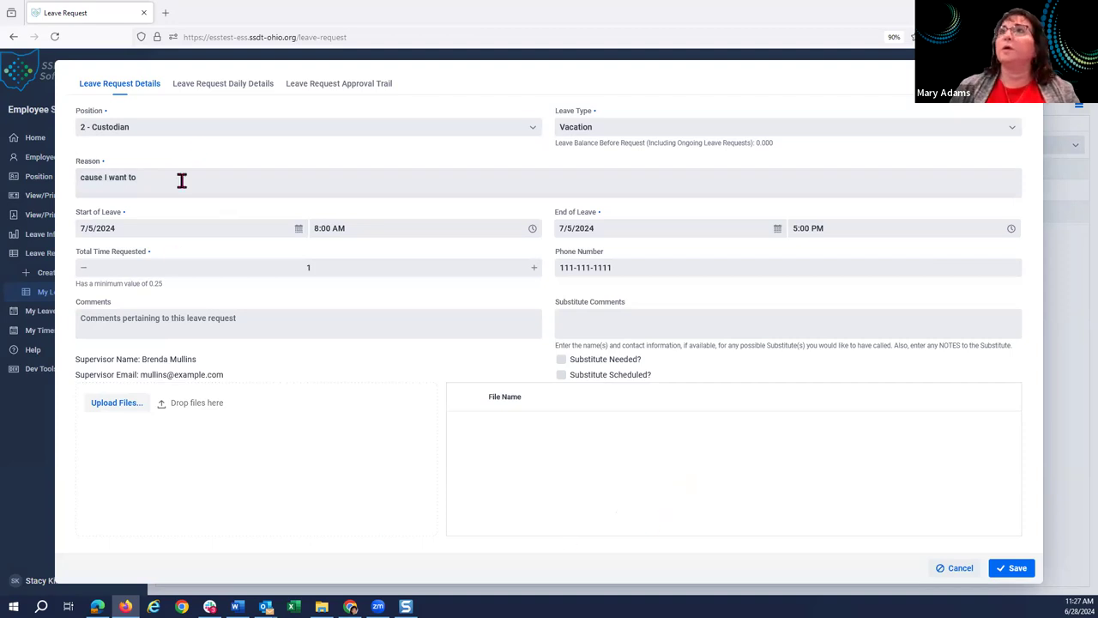
click(230, 84)
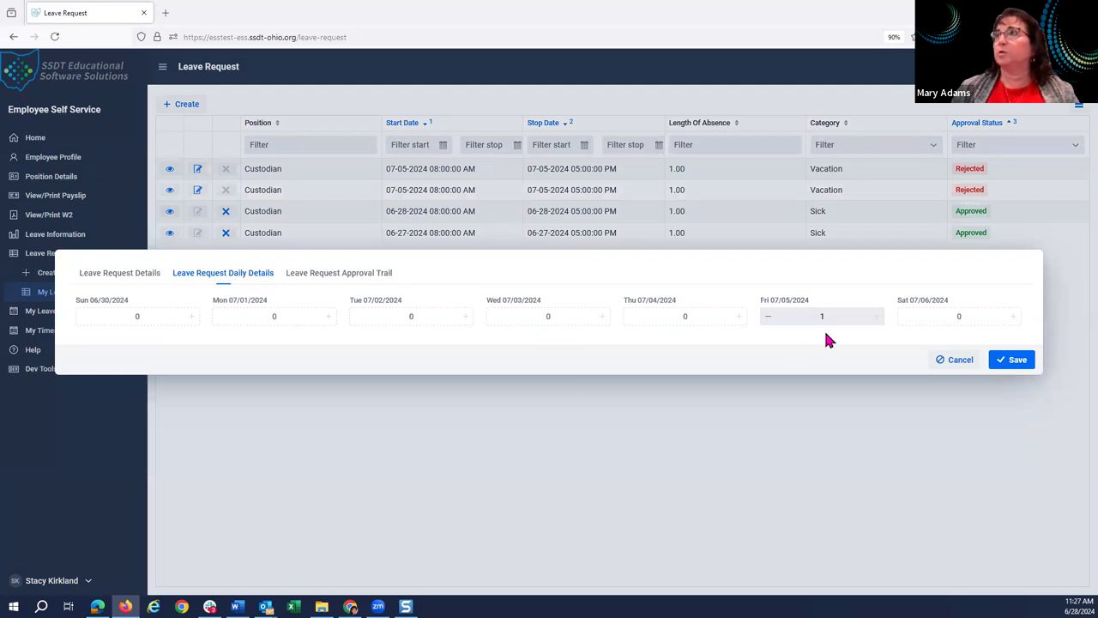
click(959, 360)
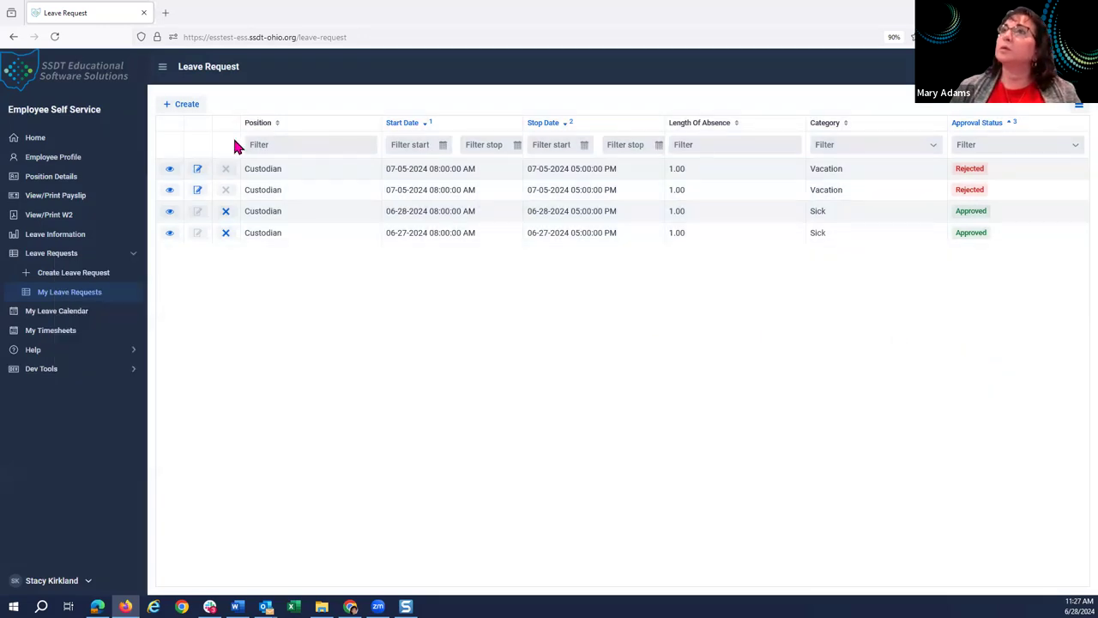
Check the rejected vacation request's approval trail, then cancel the approved 06-27-2024 Sick request.
click(195, 193)
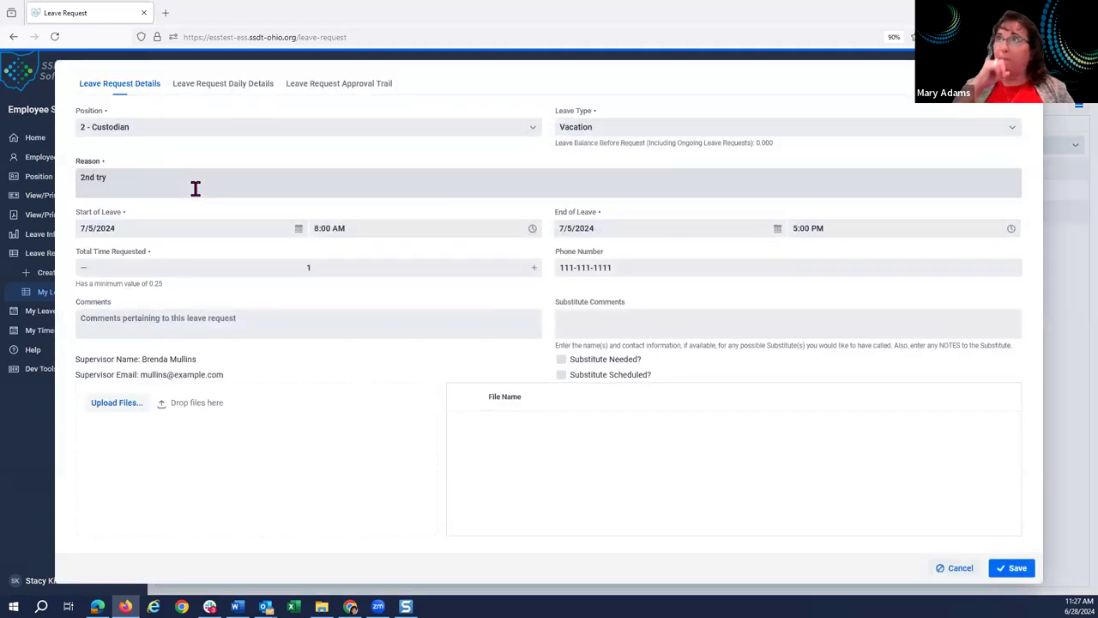
click(330, 83)
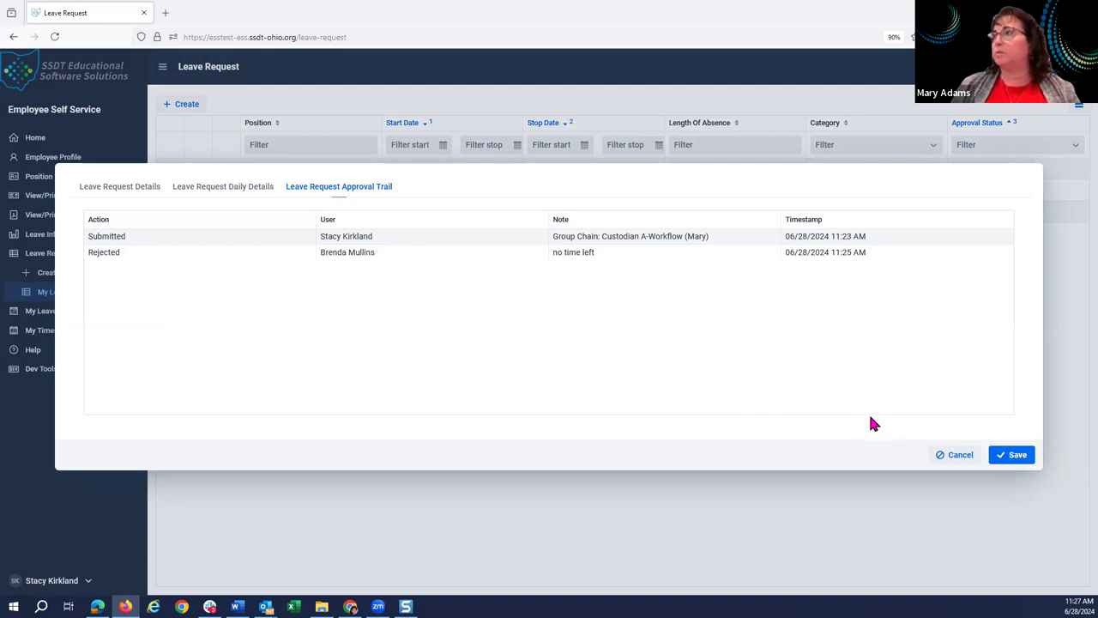
click(959, 456)
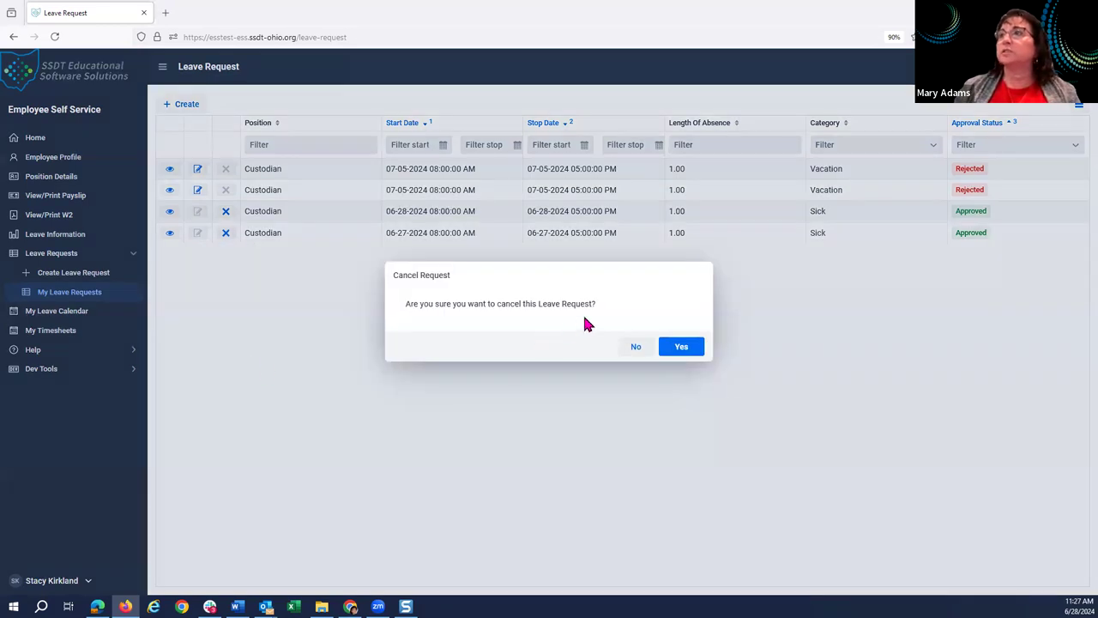
click(679, 346)
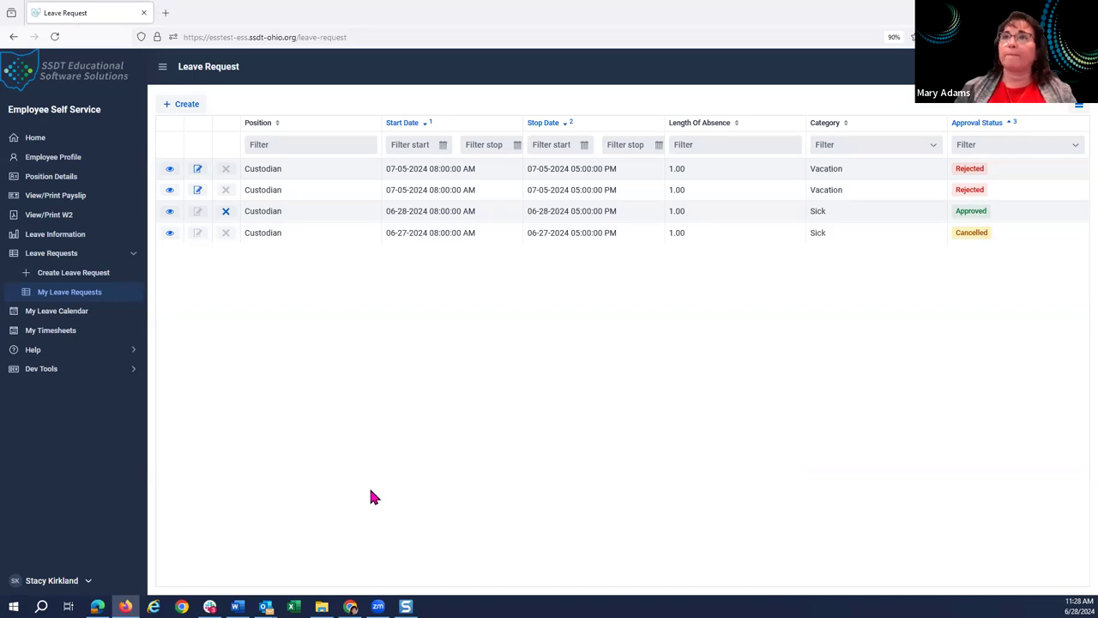
Open My Leave Calendar showing June 2024 Sick Leave on the 27th–28th and capture it.
click(66, 321)
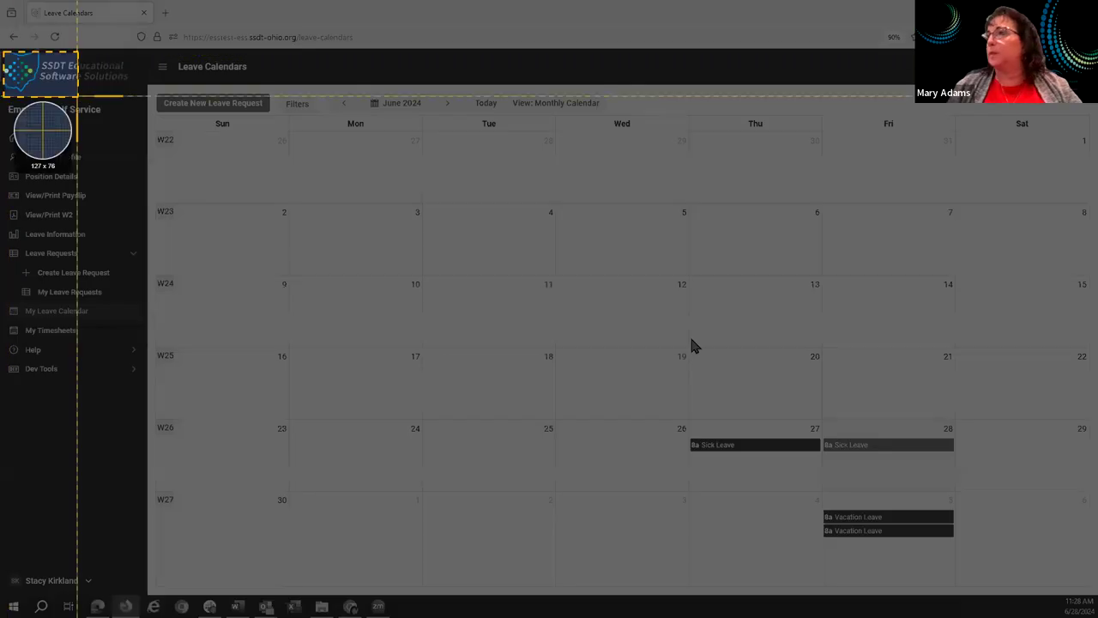
drag(2, 51, 1073, 578)
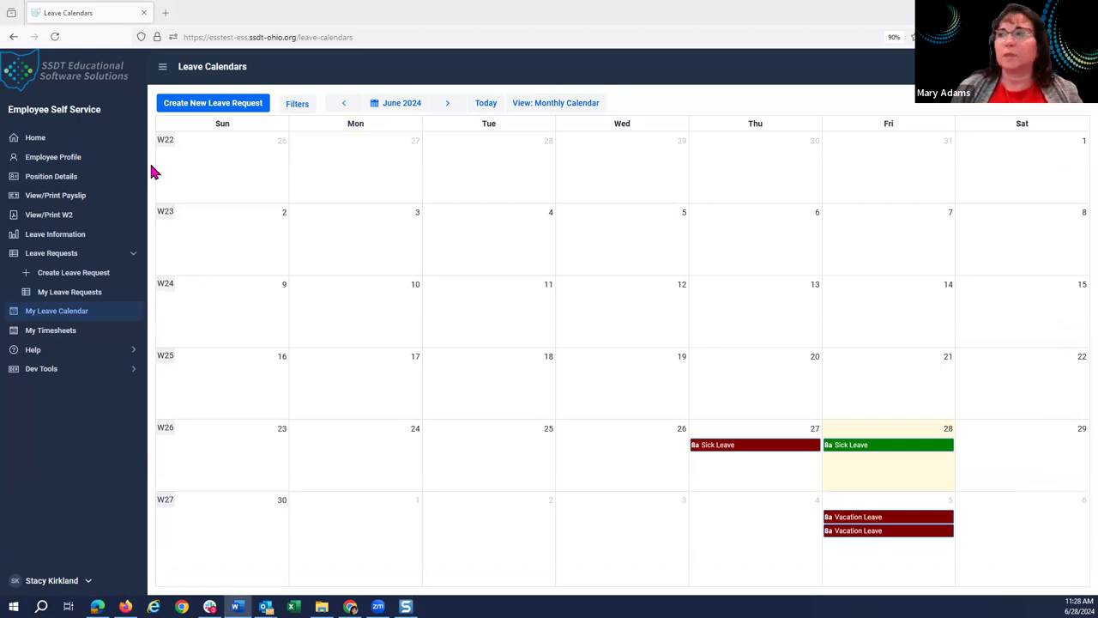
click(59, 422)
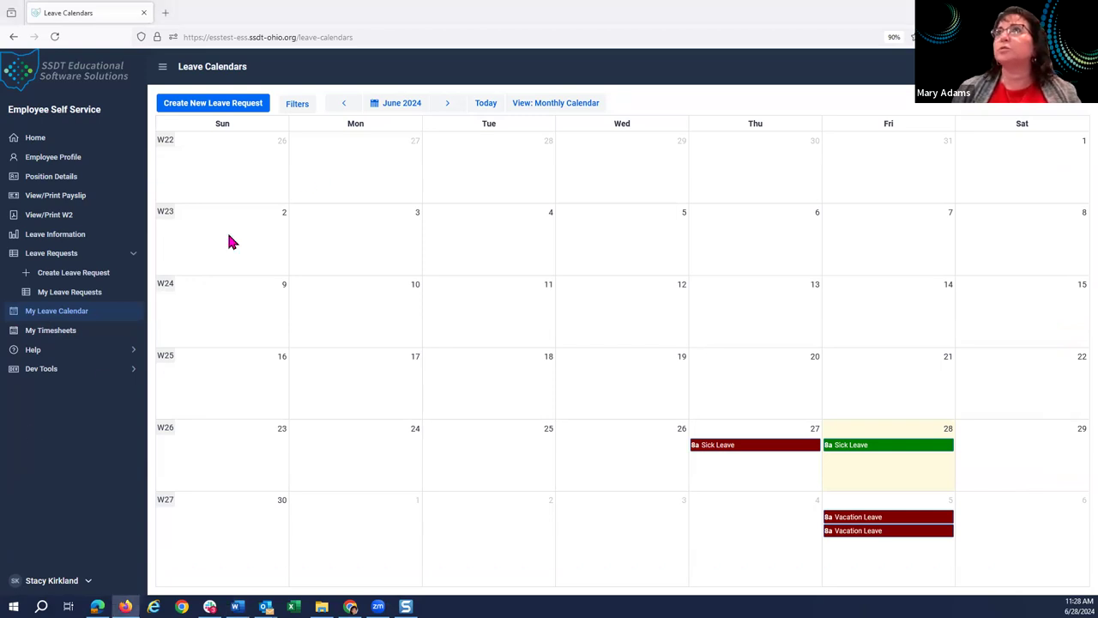
Sign the employee out and dismiss the saved-username suggestions on the login page.
click(56, 584)
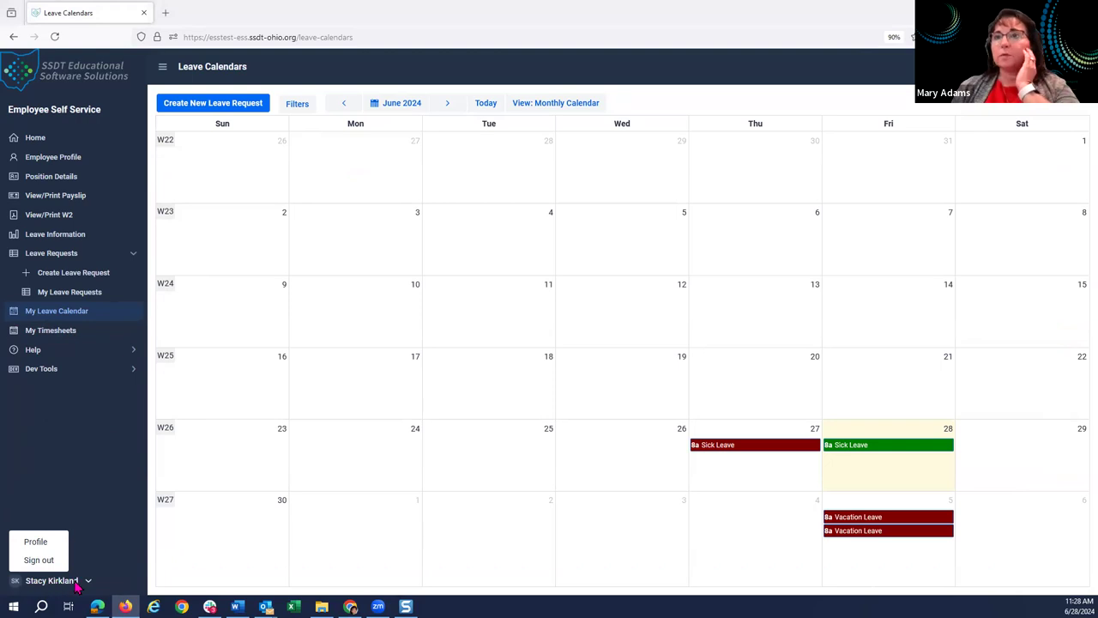
click(50, 562)
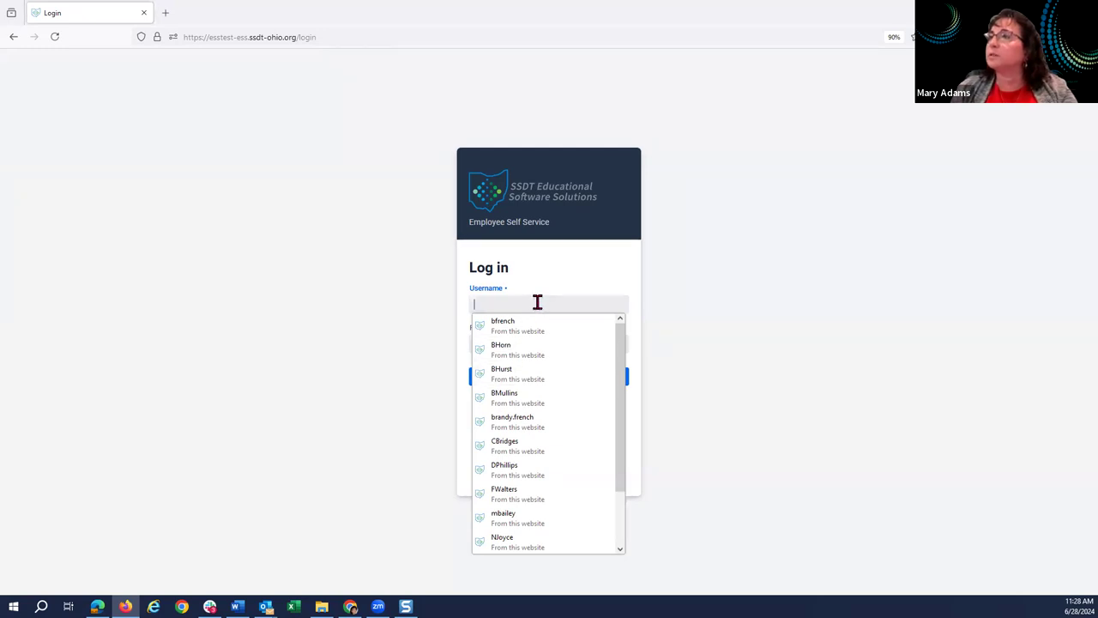
click(754, 356)
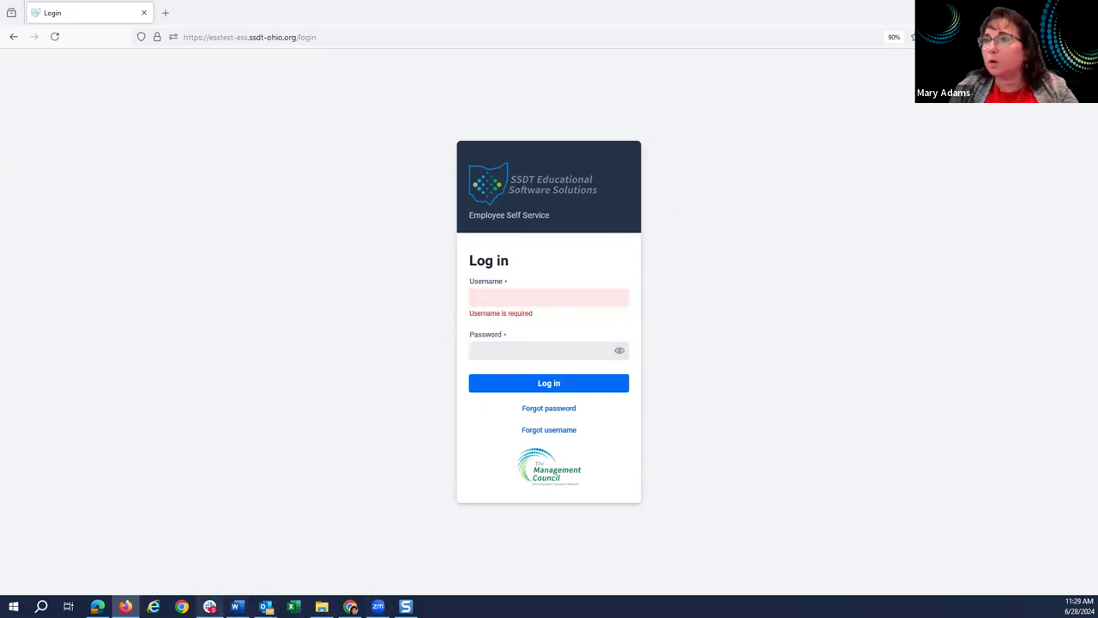
Return to the administrator's Chrome session and show the full Users list.
mouse_move(350, 605)
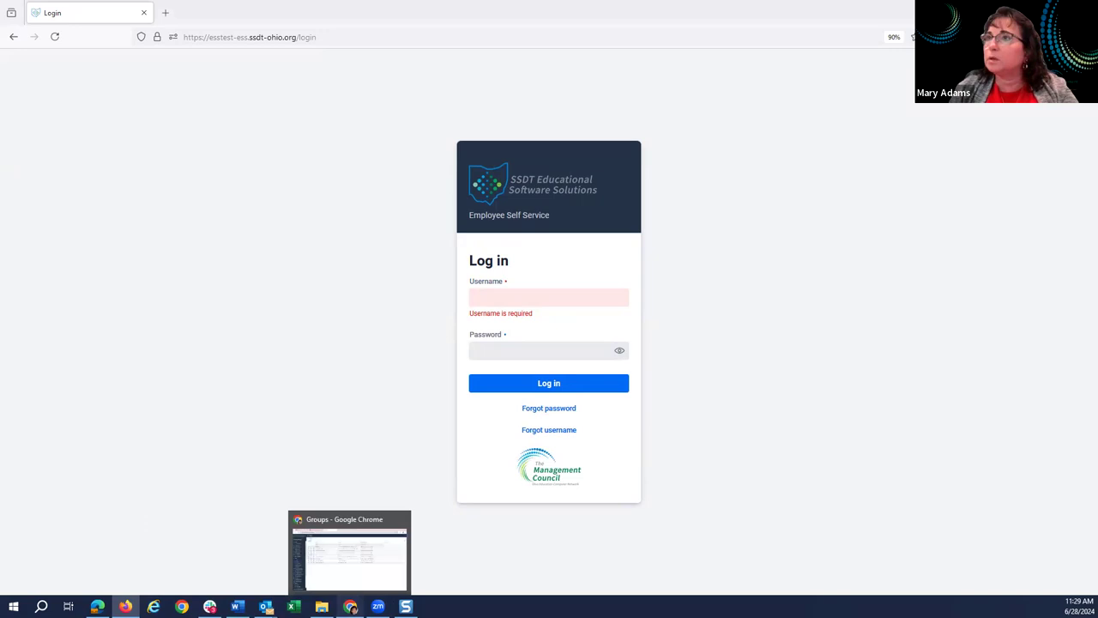
click(346, 535)
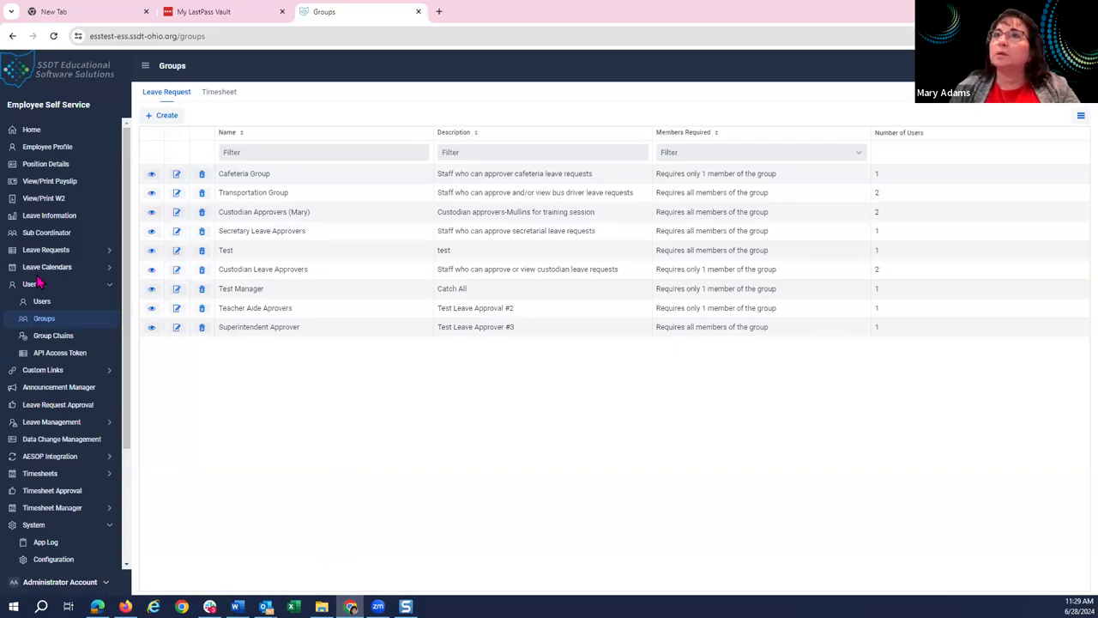
click(50, 303)
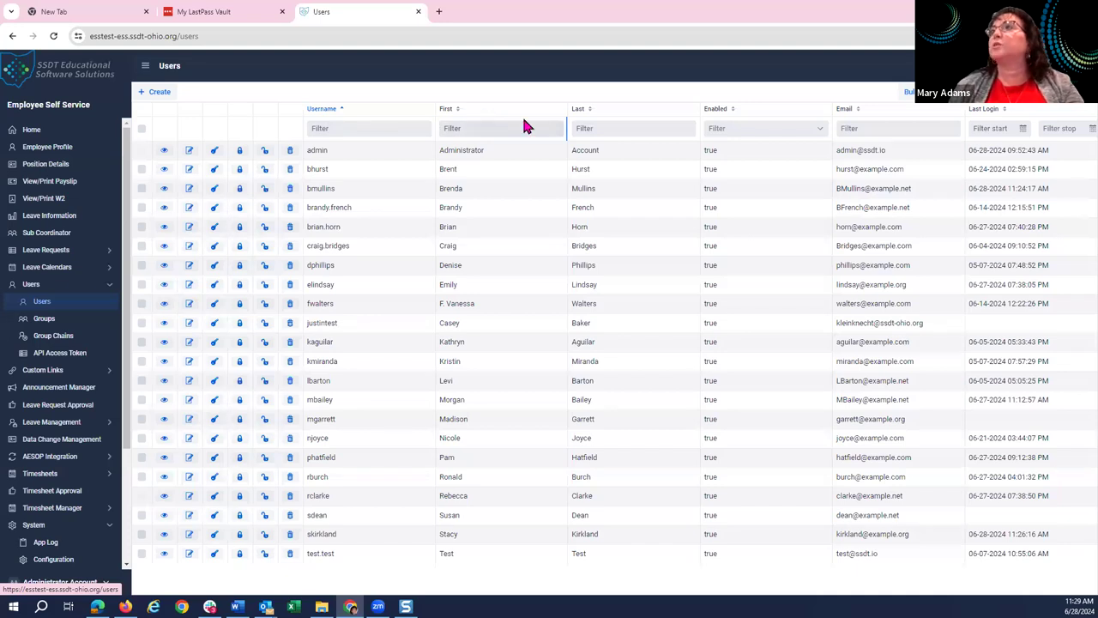
Filter the Users list by a last name, close the user's details, and switch the sidebar from Users to Leave Requests.
click(614, 129)
text(mul)
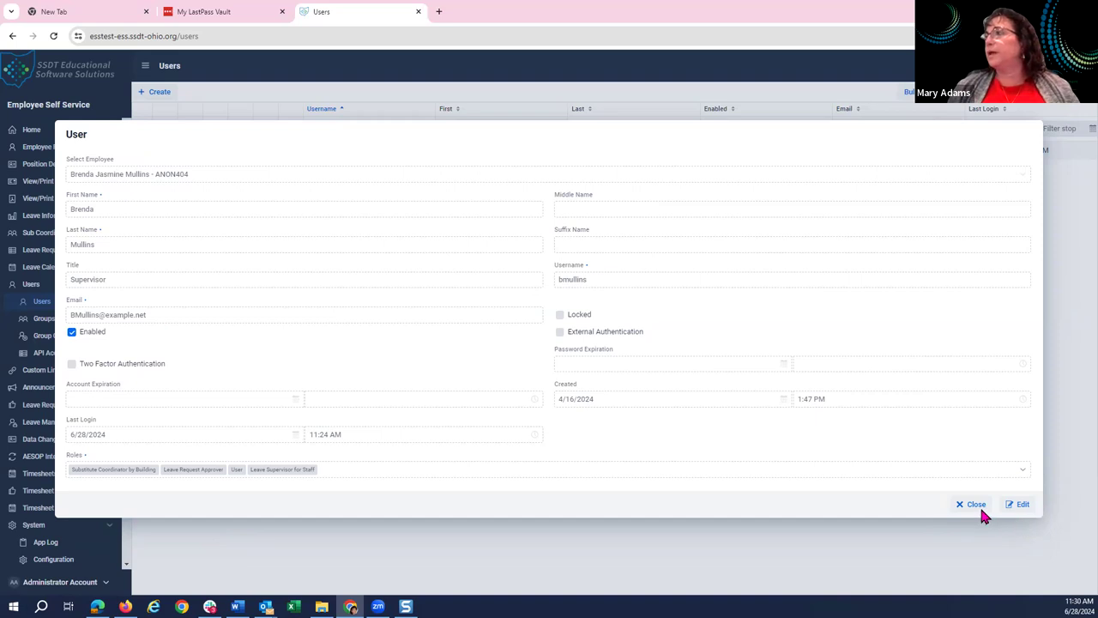
click(980, 506)
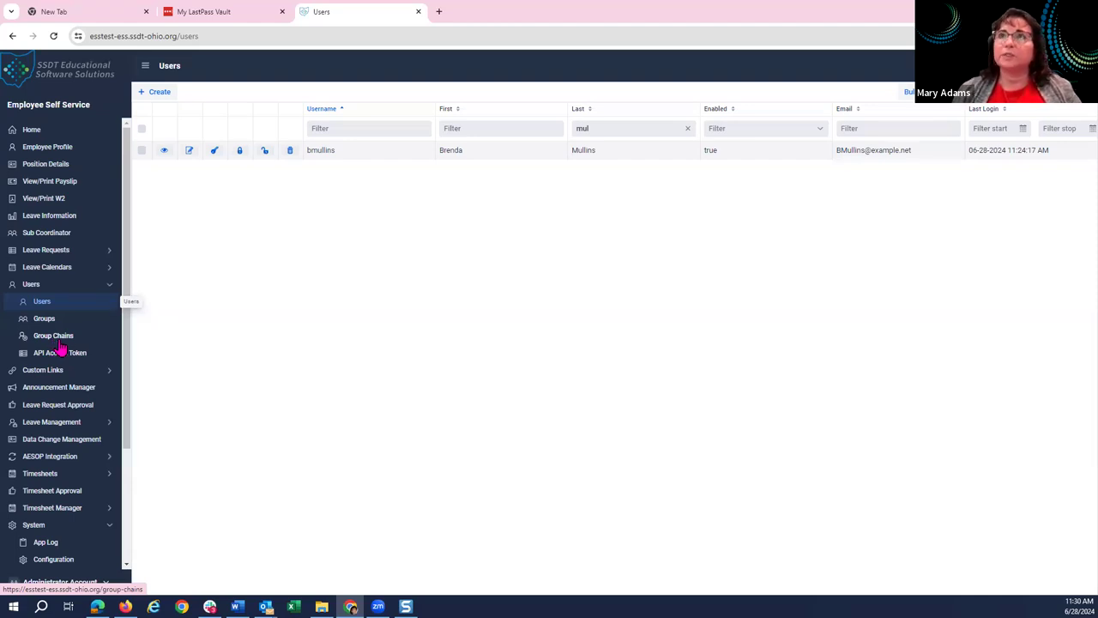
click(33, 287)
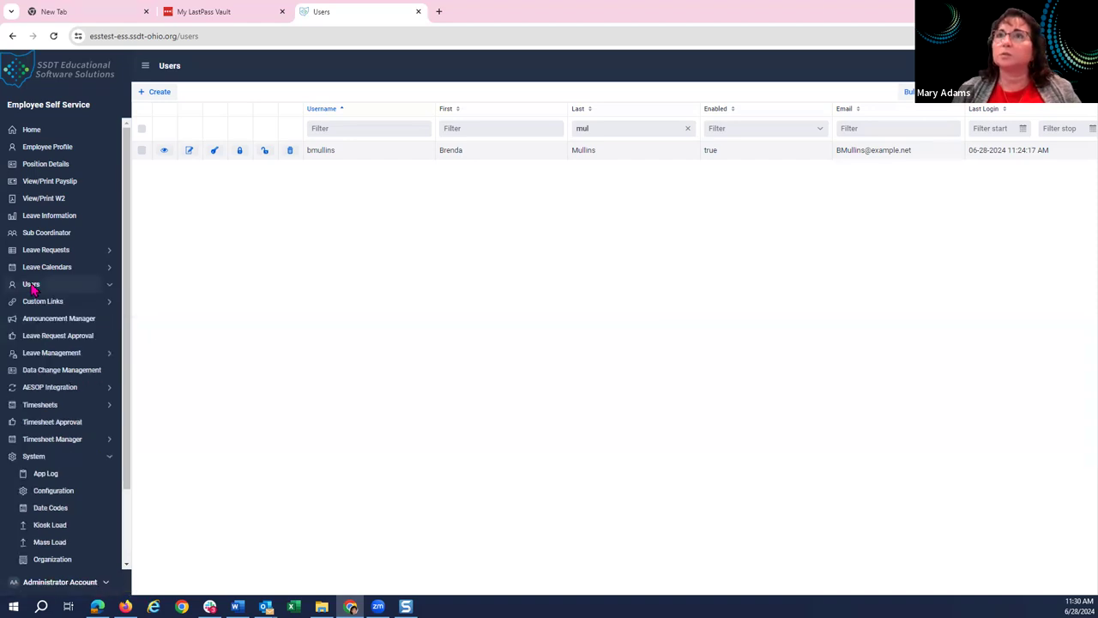
click(46, 255)
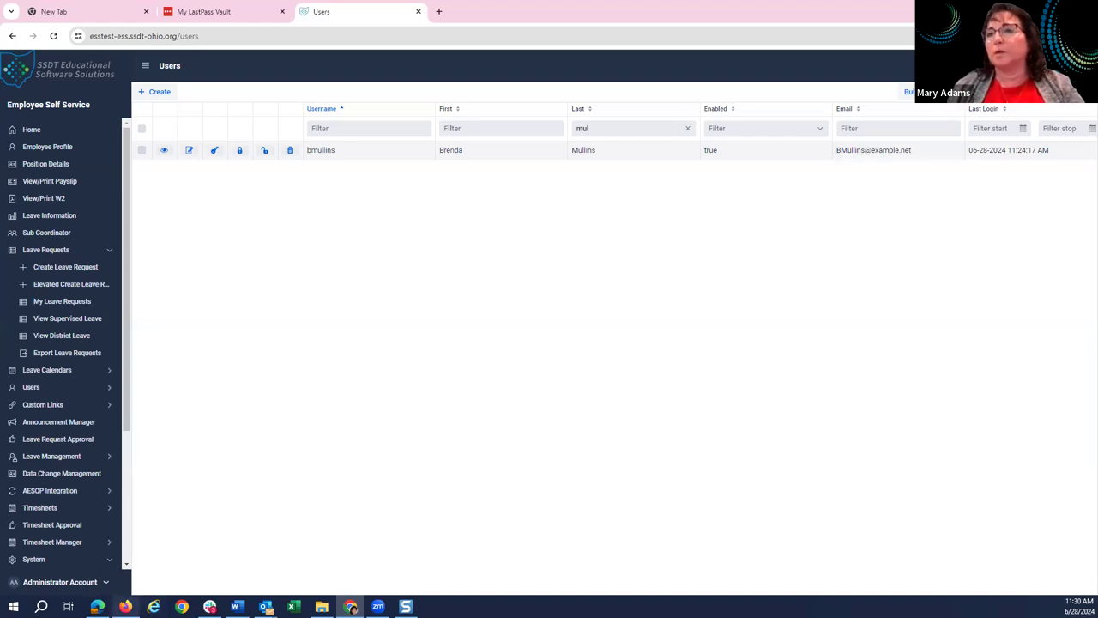
In Firefox, log in with the saved username suggestion and expand Leave Requests in the sidebar.
mouse_move(125, 605)
click(124, 548)
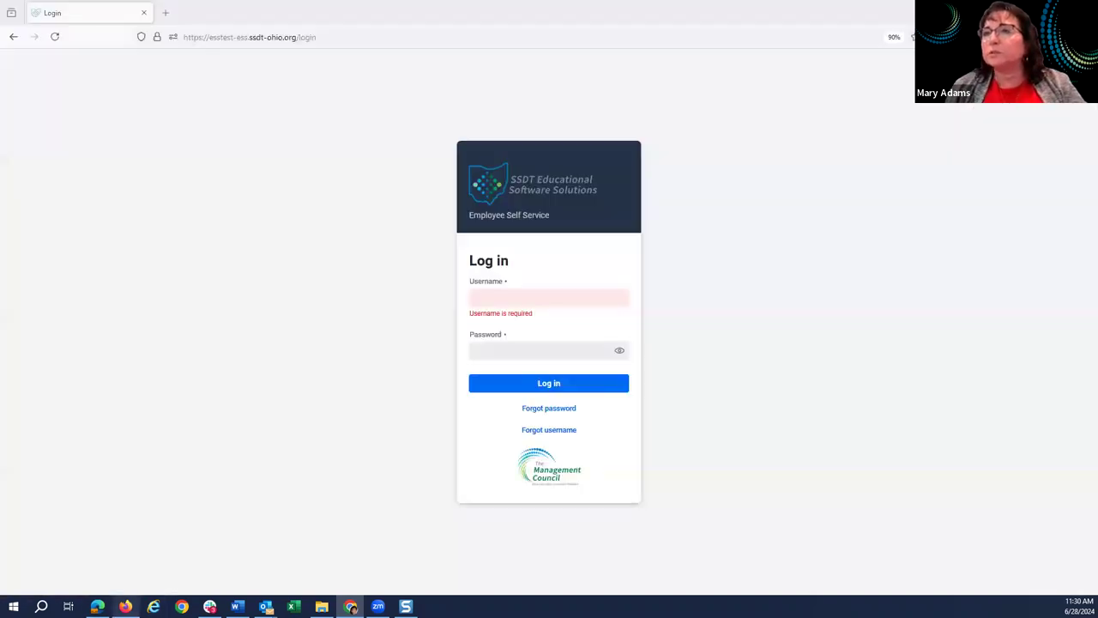
click(559, 297)
text(ph)
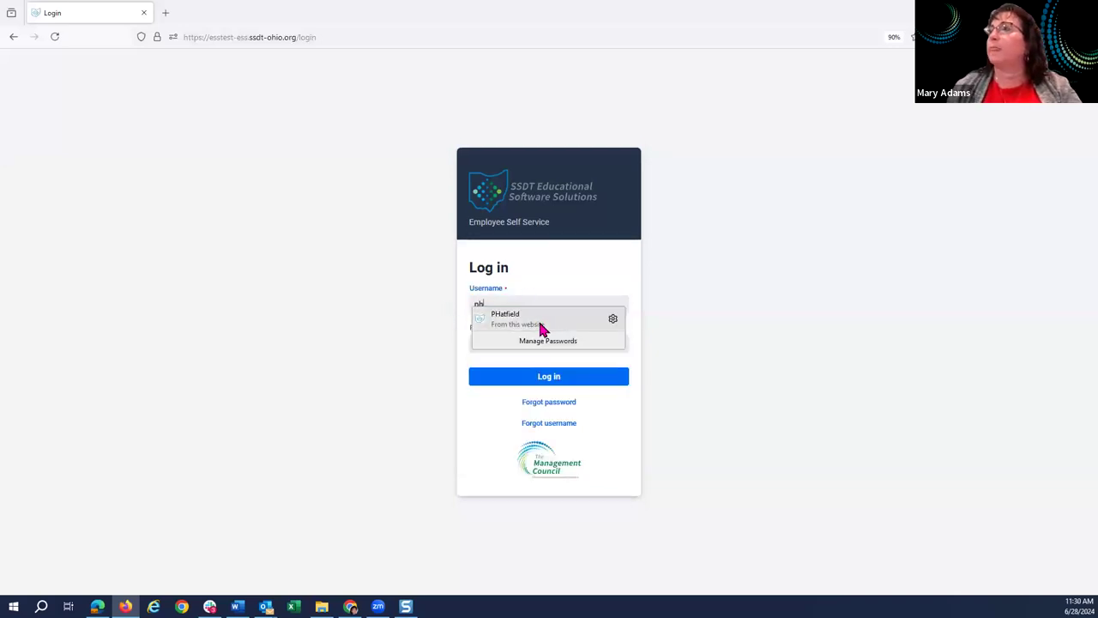
click(538, 319)
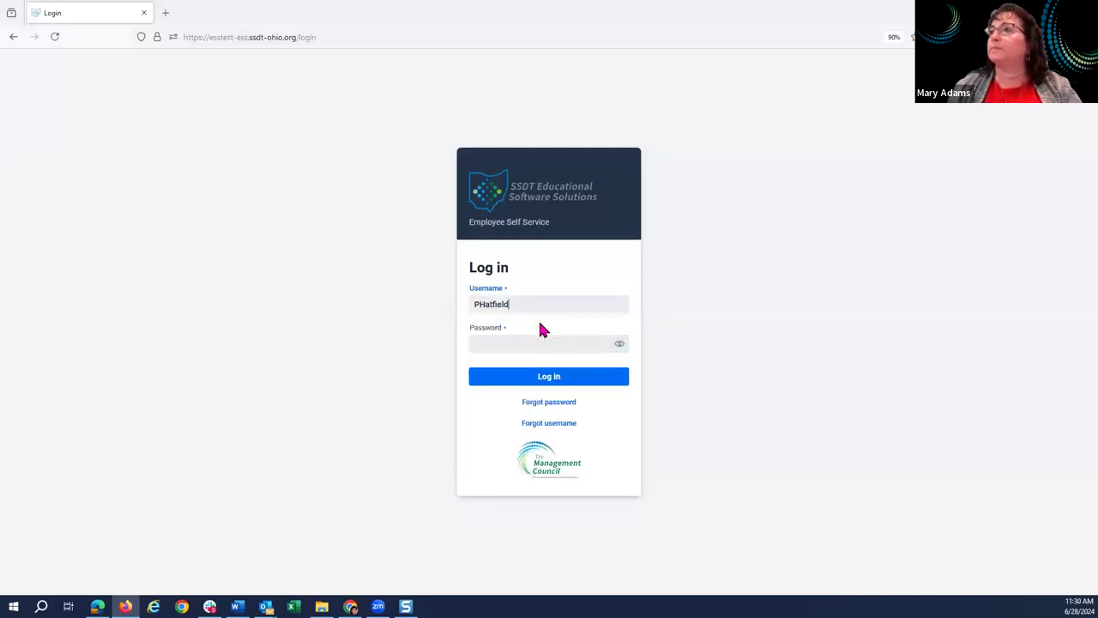
click(552, 380)
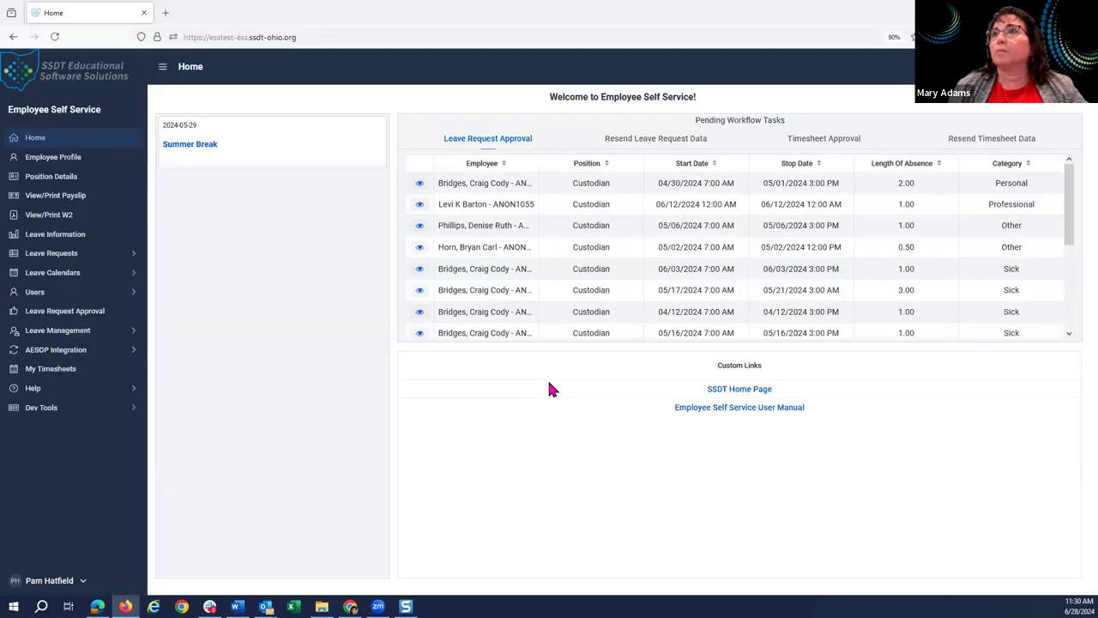
click(67, 259)
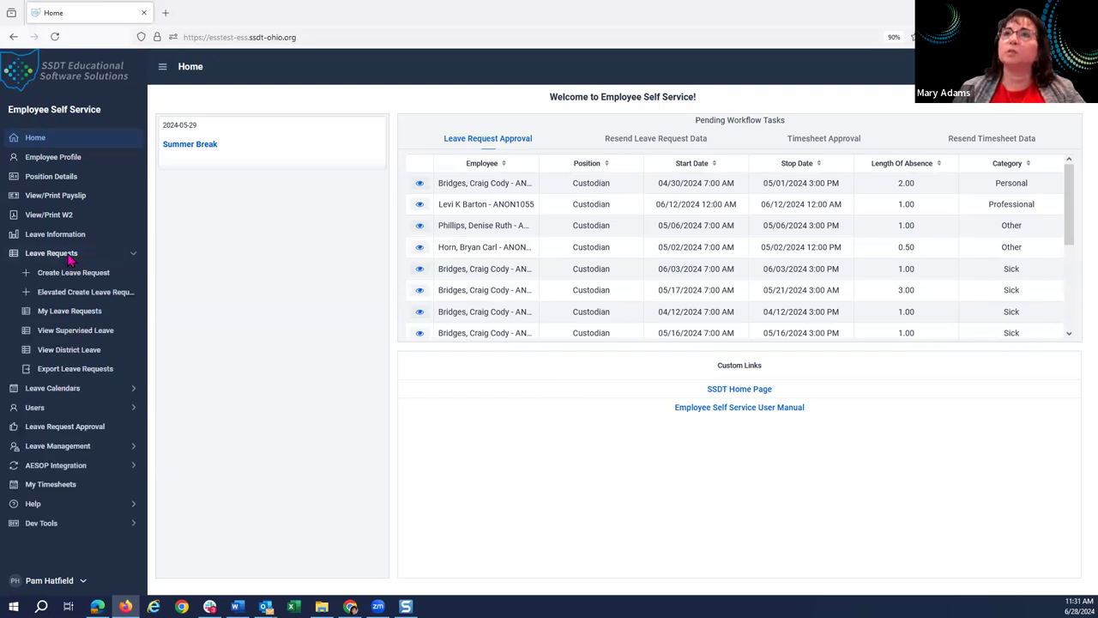
Export leave requests with start and end date 6/28/2024 using the Direct to USPS method.
click(47, 379)
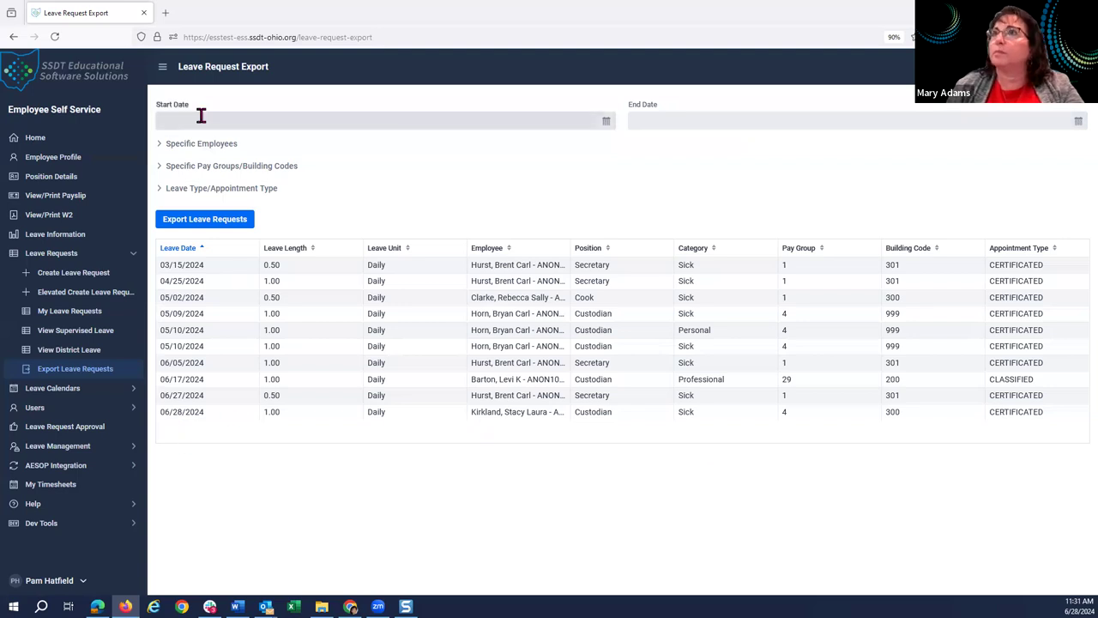
click(607, 122)
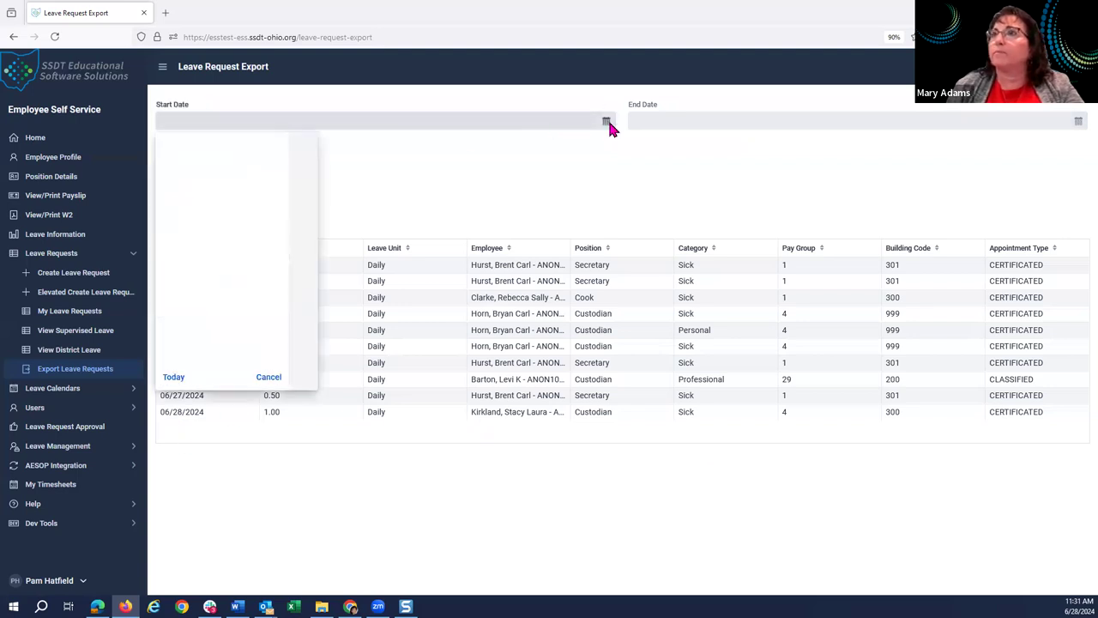
click(251, 265)
click(1078, 122)
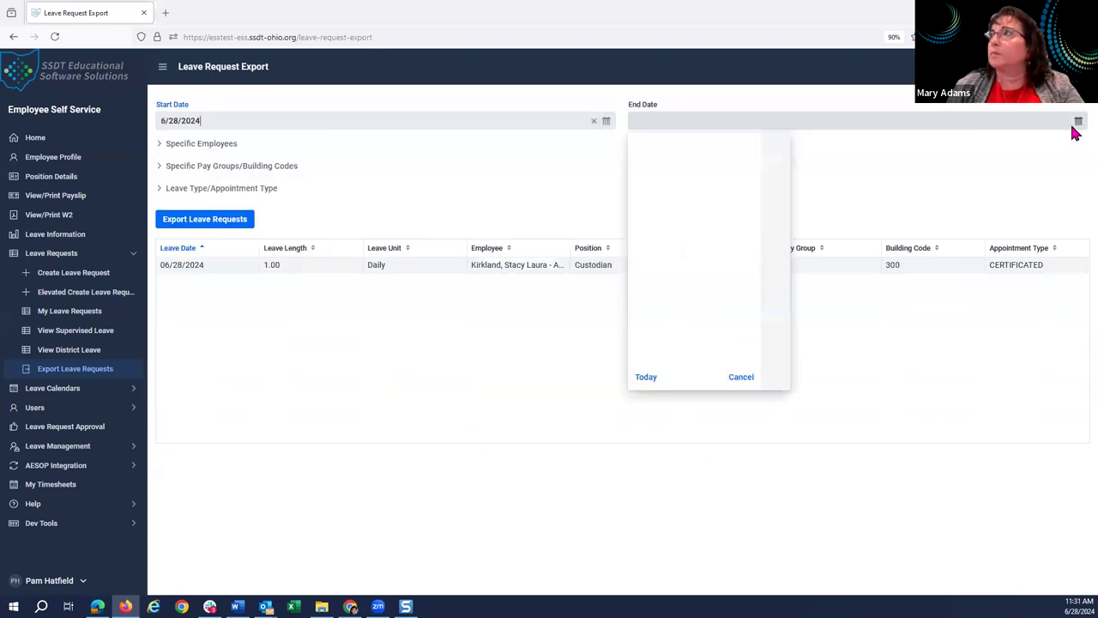
click(719, 273)
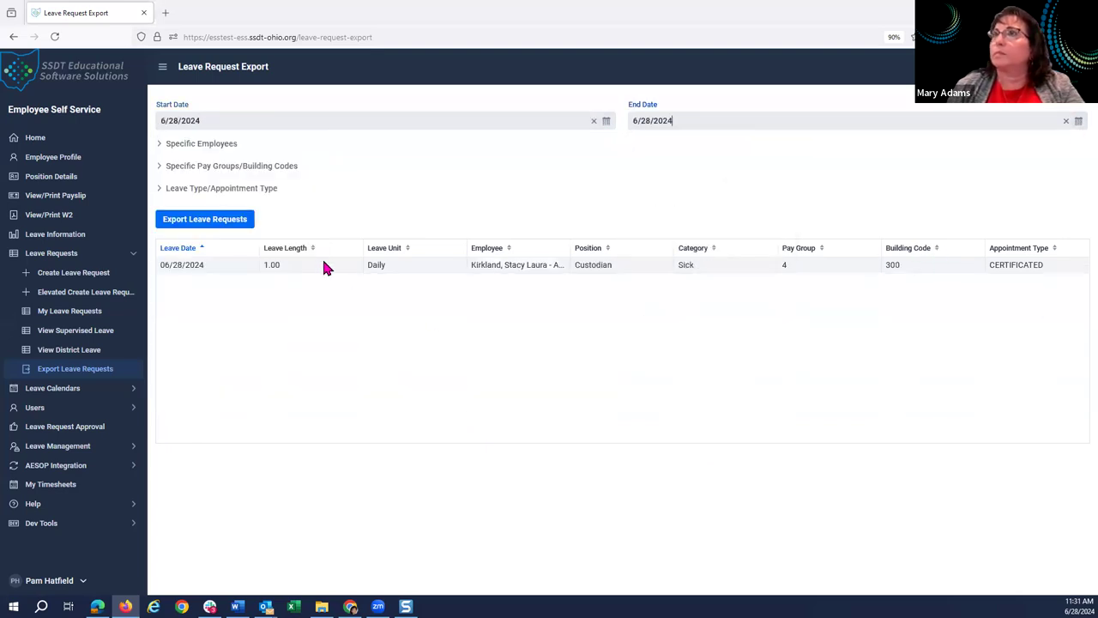
click(216, 225)
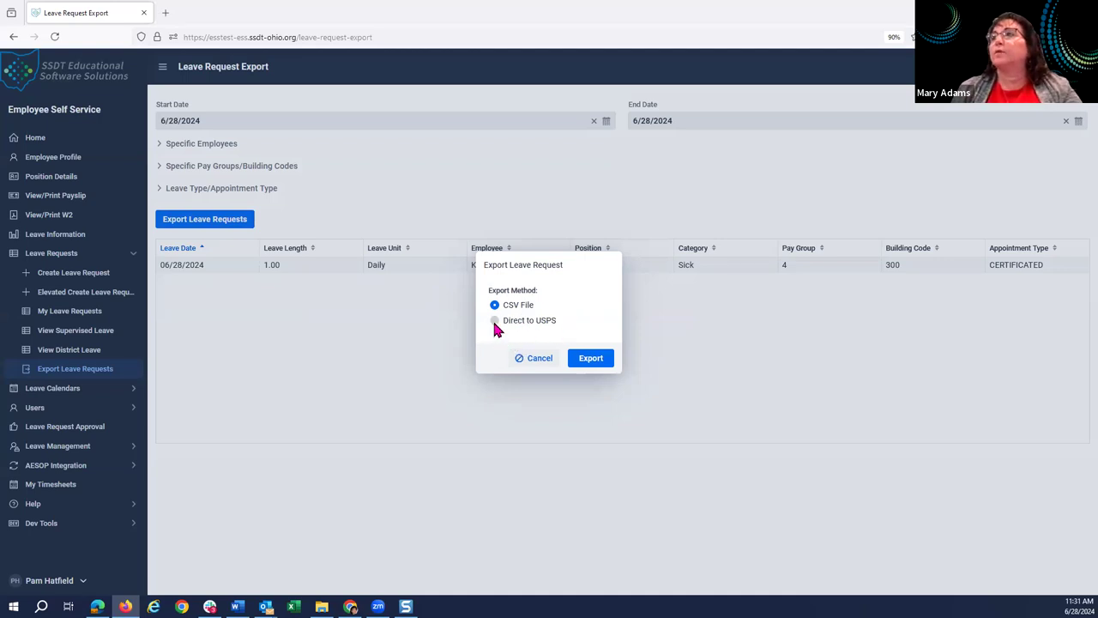
click(591, 362)
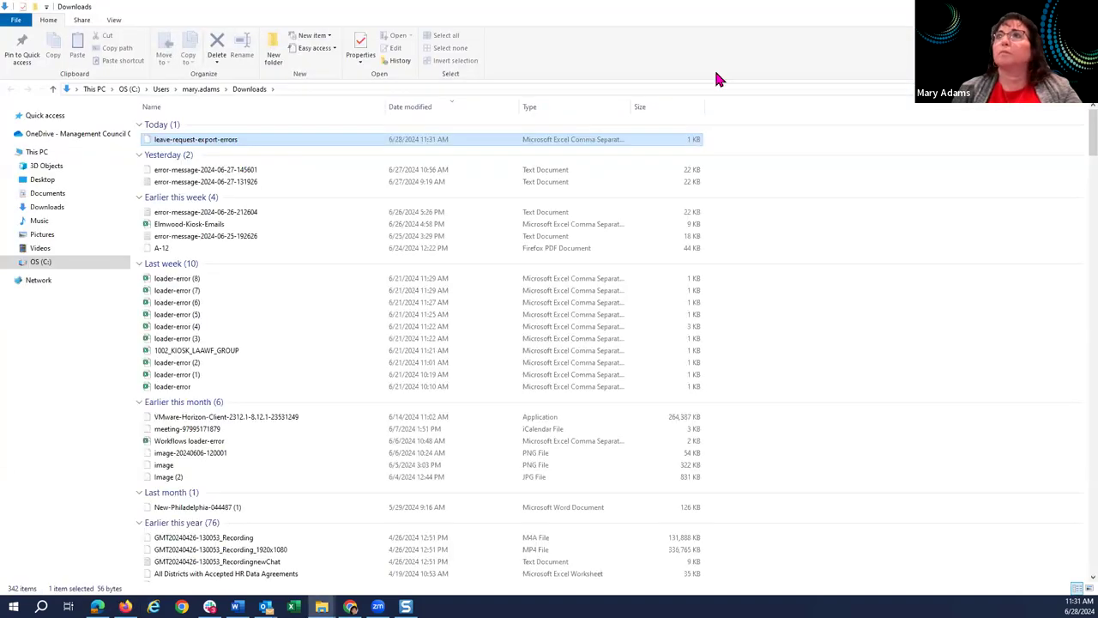
Open leave-request-export-errors.csv in Excel maximized to confirm 1 record processed, then return to Firefox.
key(F2)
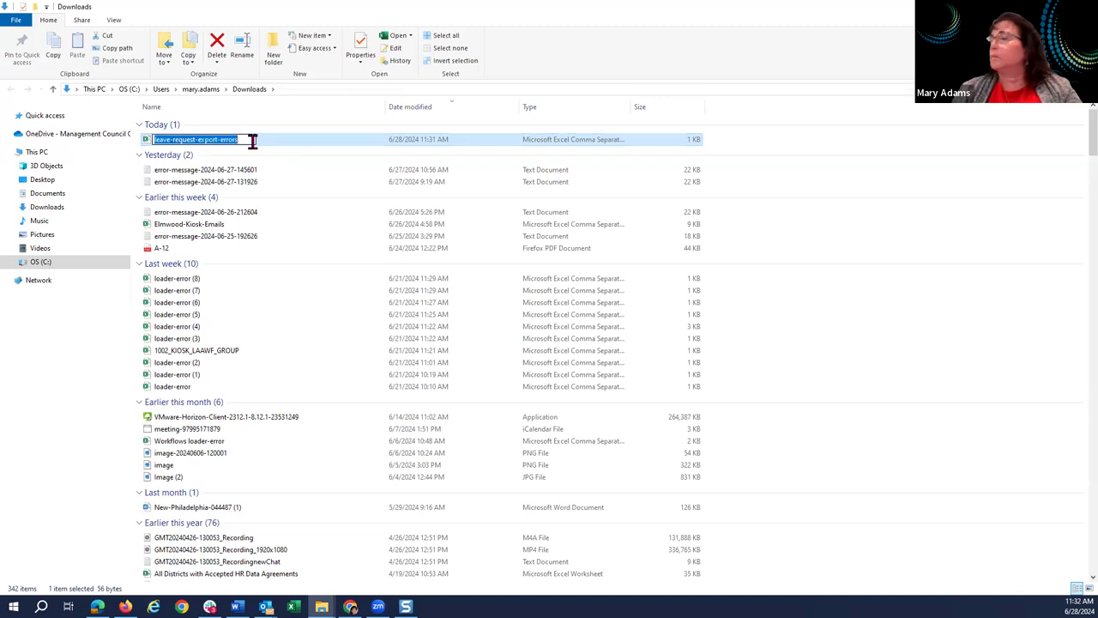
double_click(292, 146)
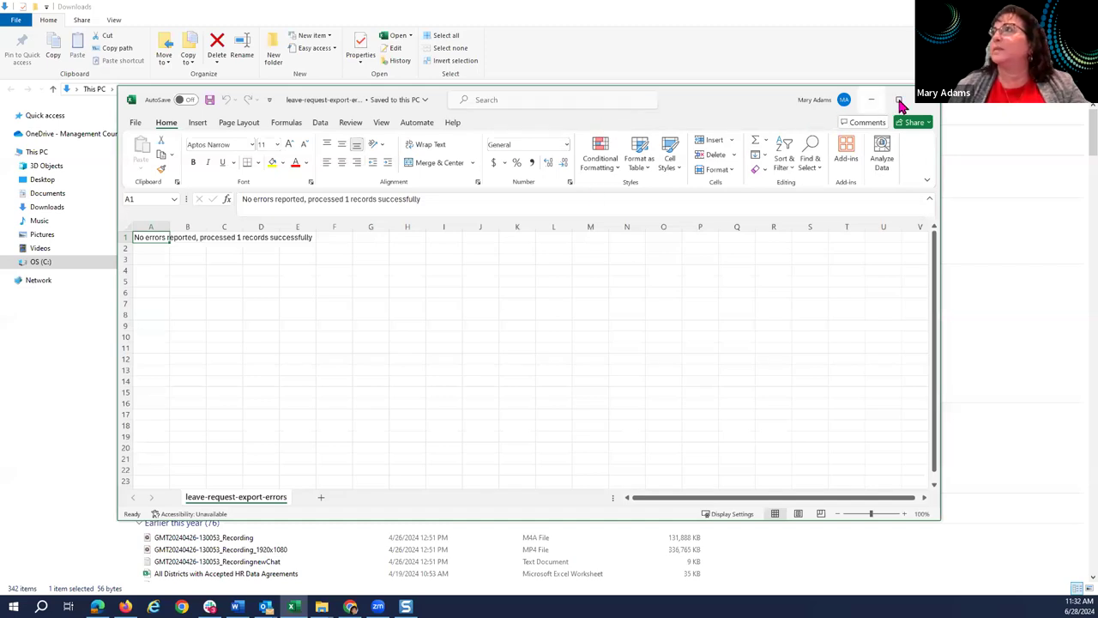
click(898, 100)
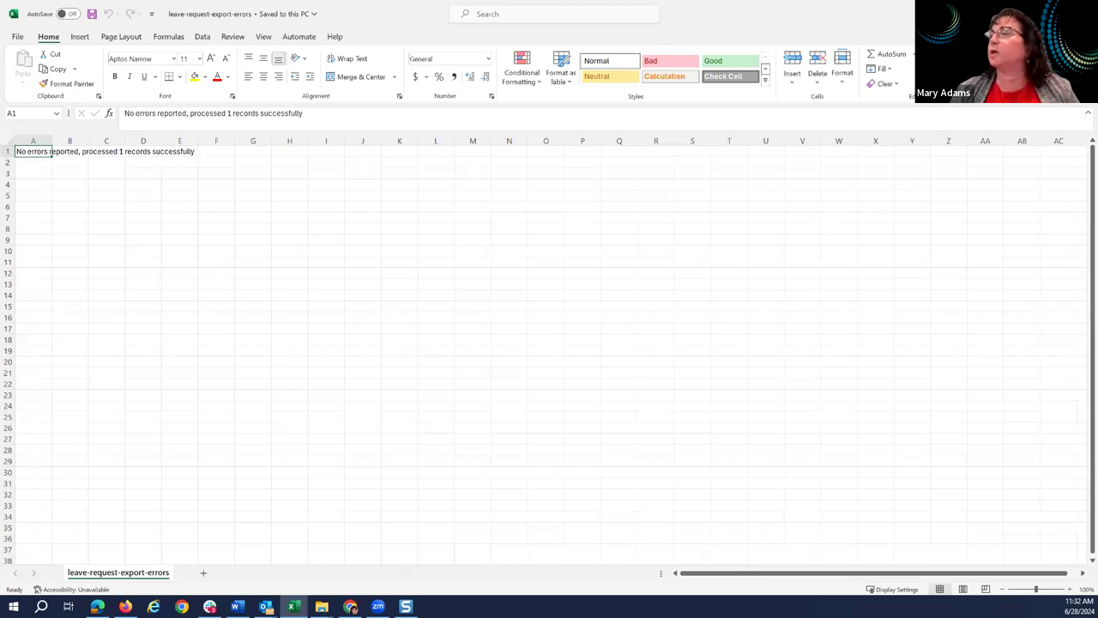
key(alt+Tab)
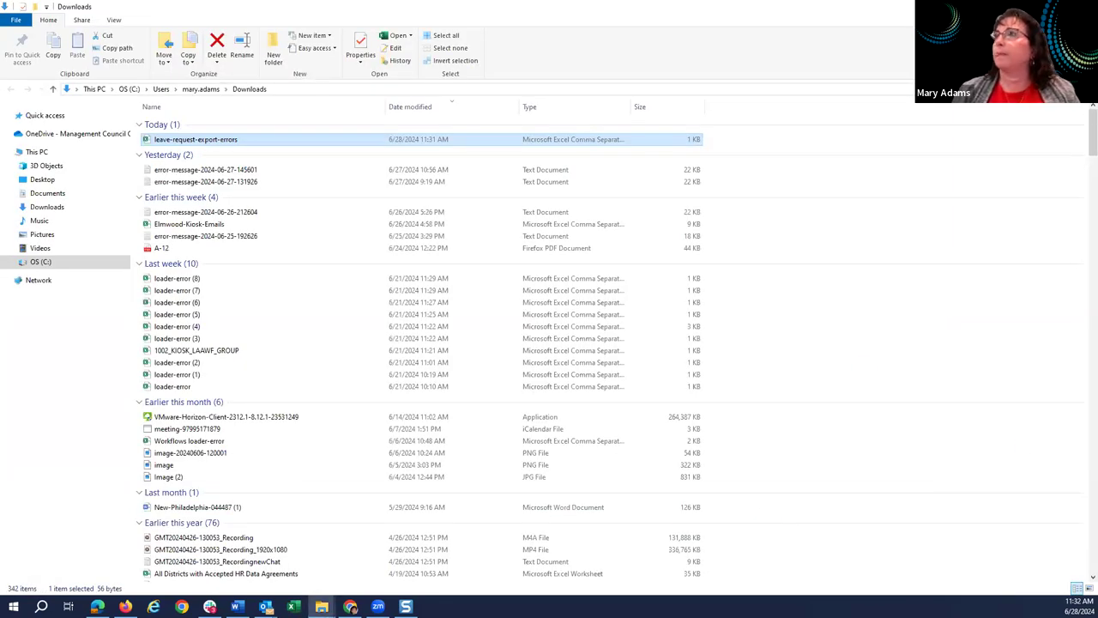
key(alt+Tab)
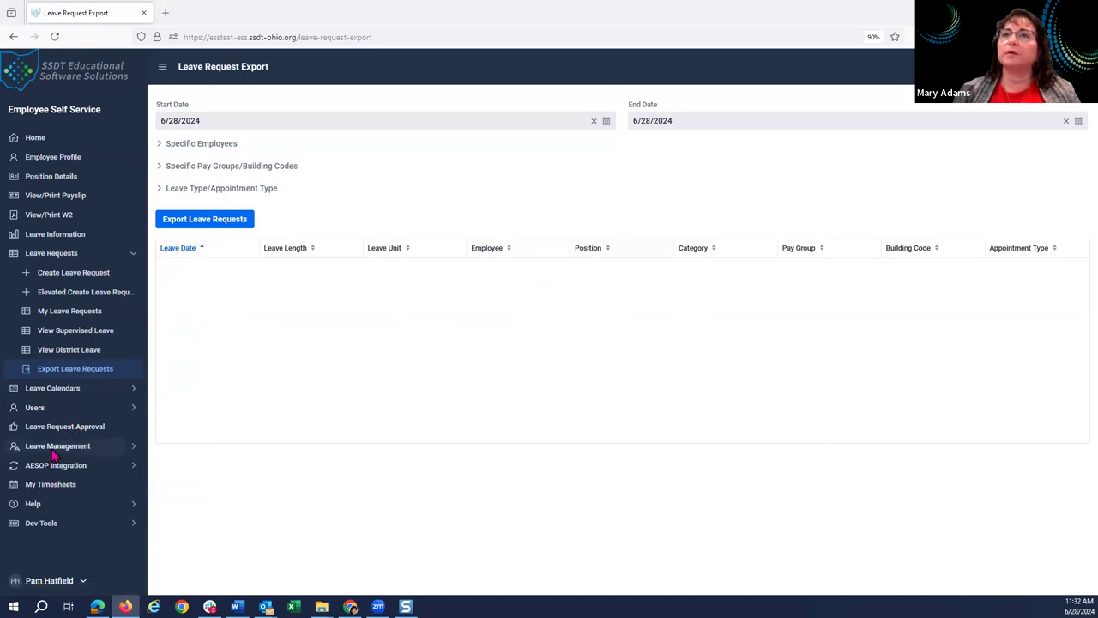
Expand Leave Management and open the Export Leave History page.
click(54, 454)
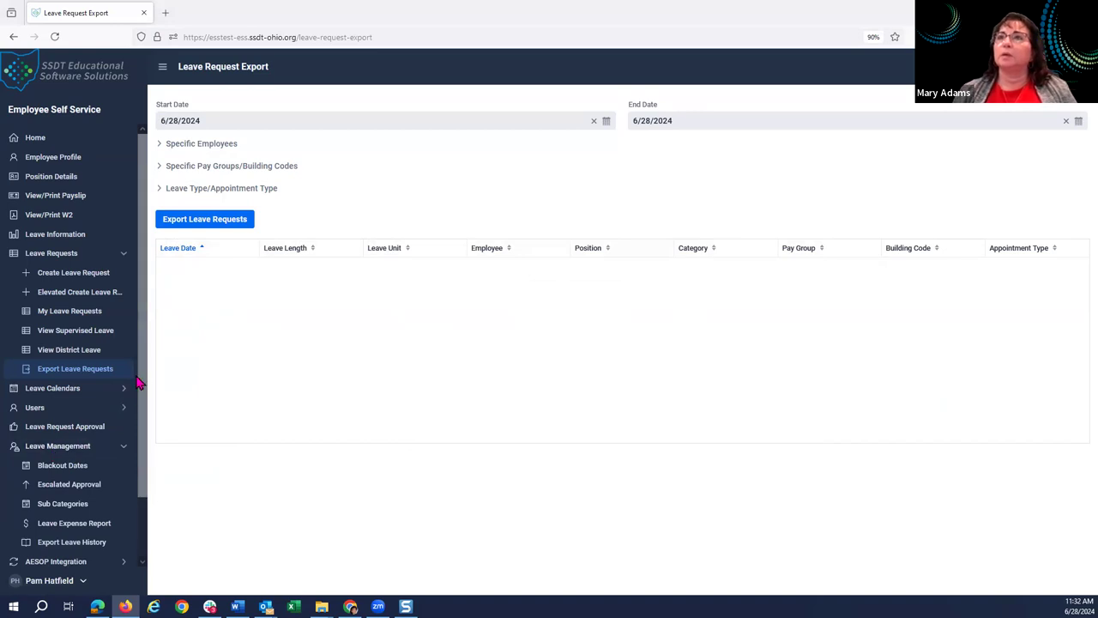
scroll(143, 382, down, 2)
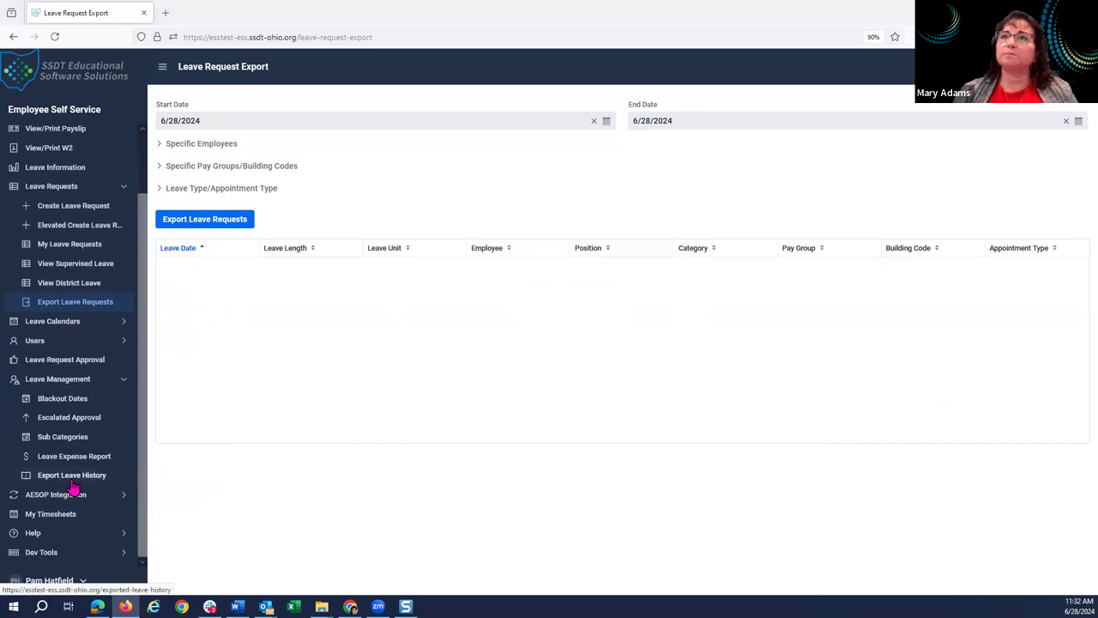
click(72, 480)
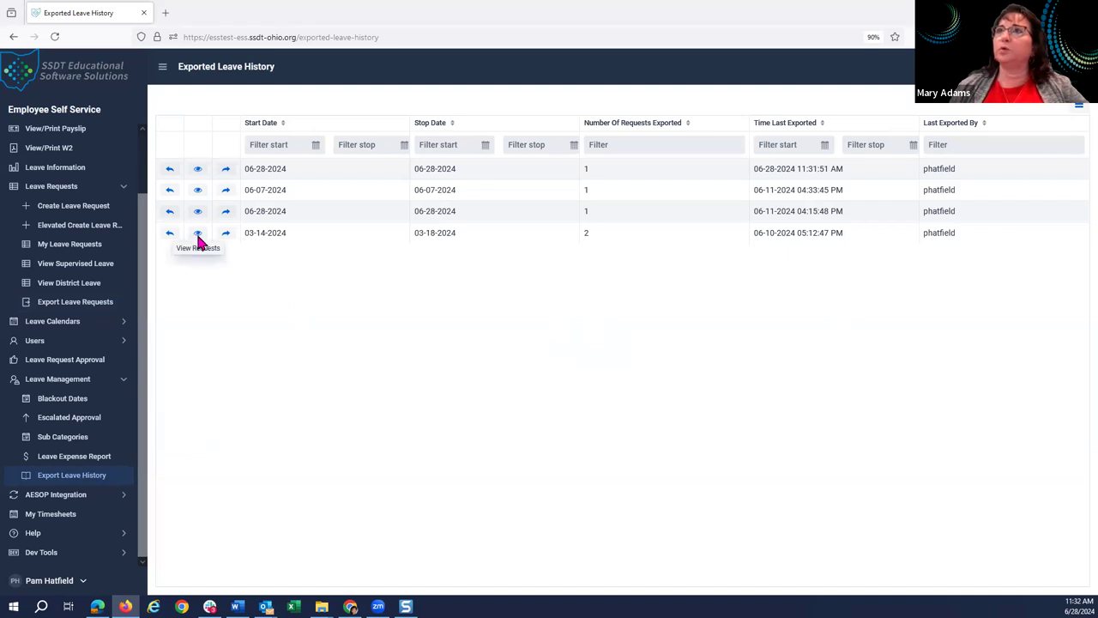
View the 06-28-2024 export's requests, then open and close its revert list without reverting.
click(199, 172)
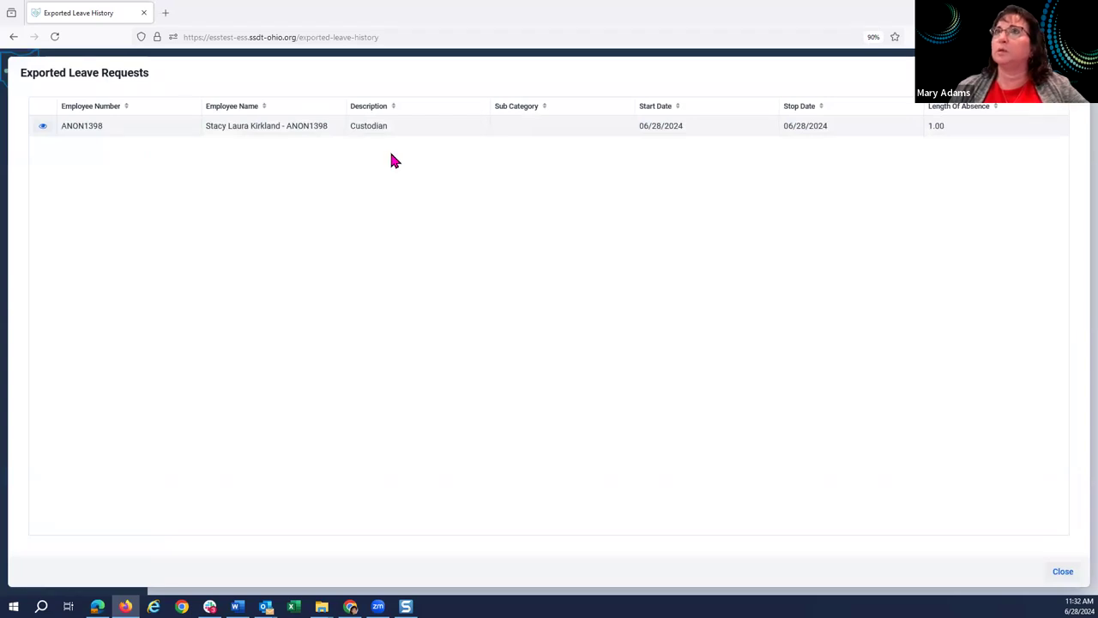
click(1062, 574)
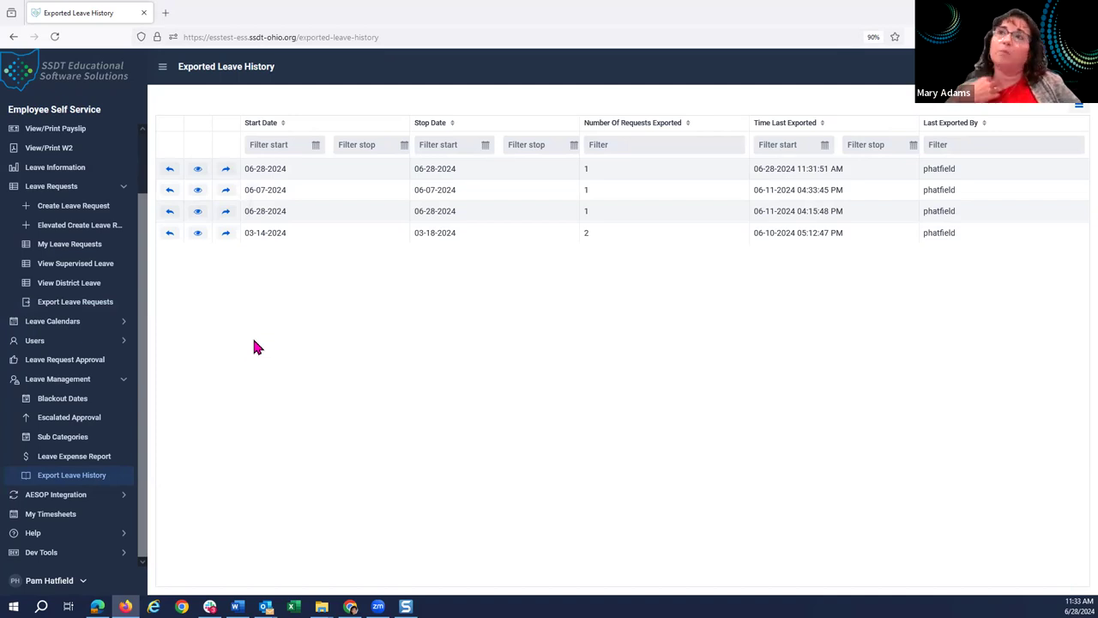
click(170, 172)
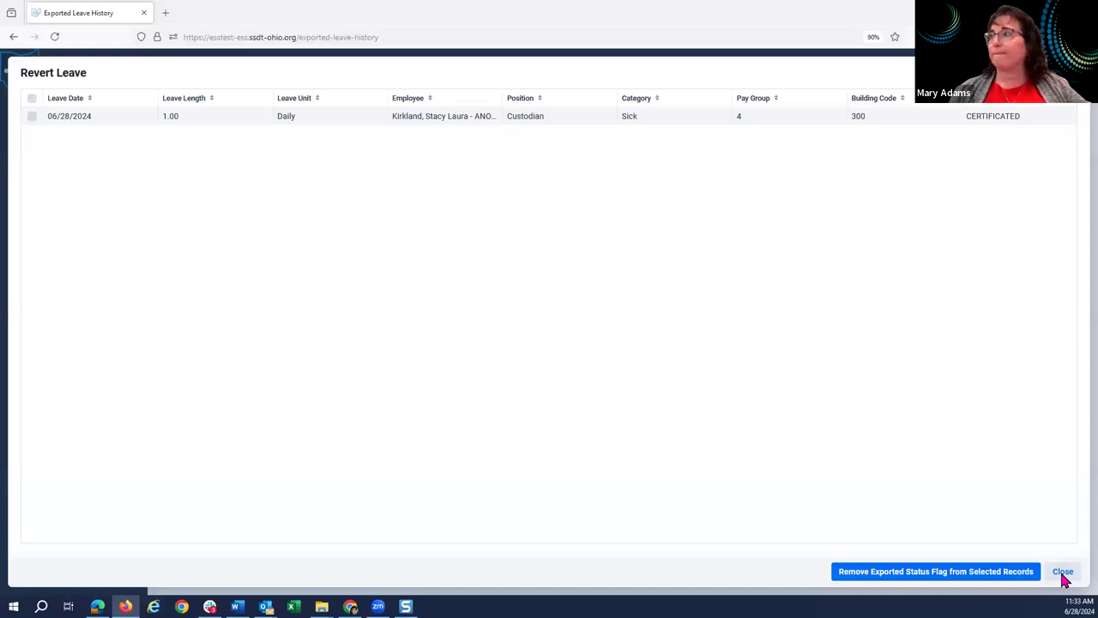
click(1063, 571)
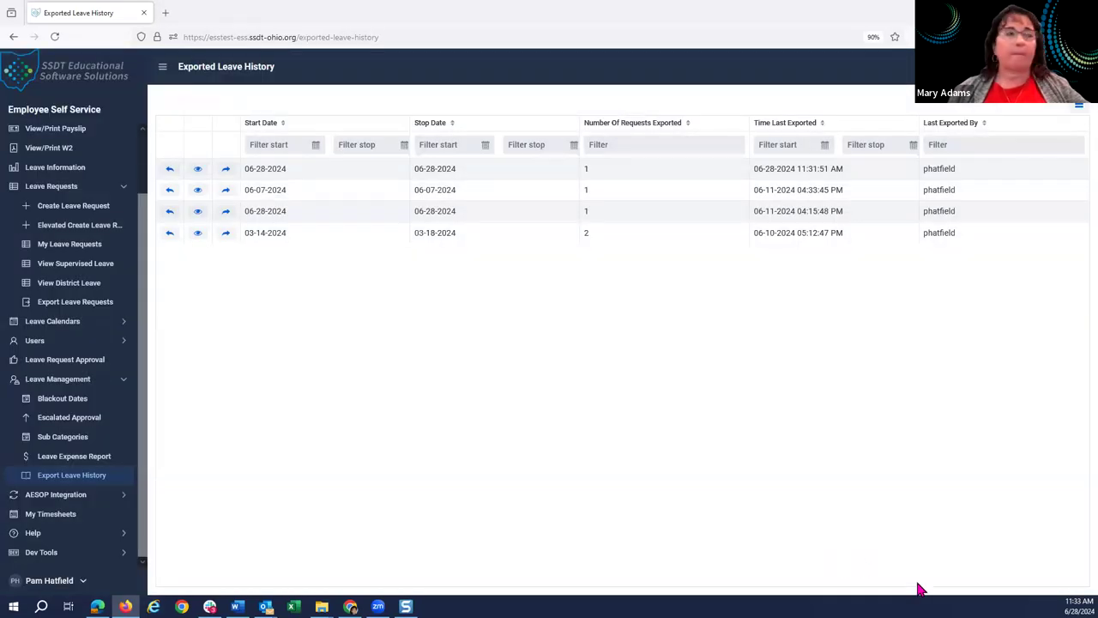